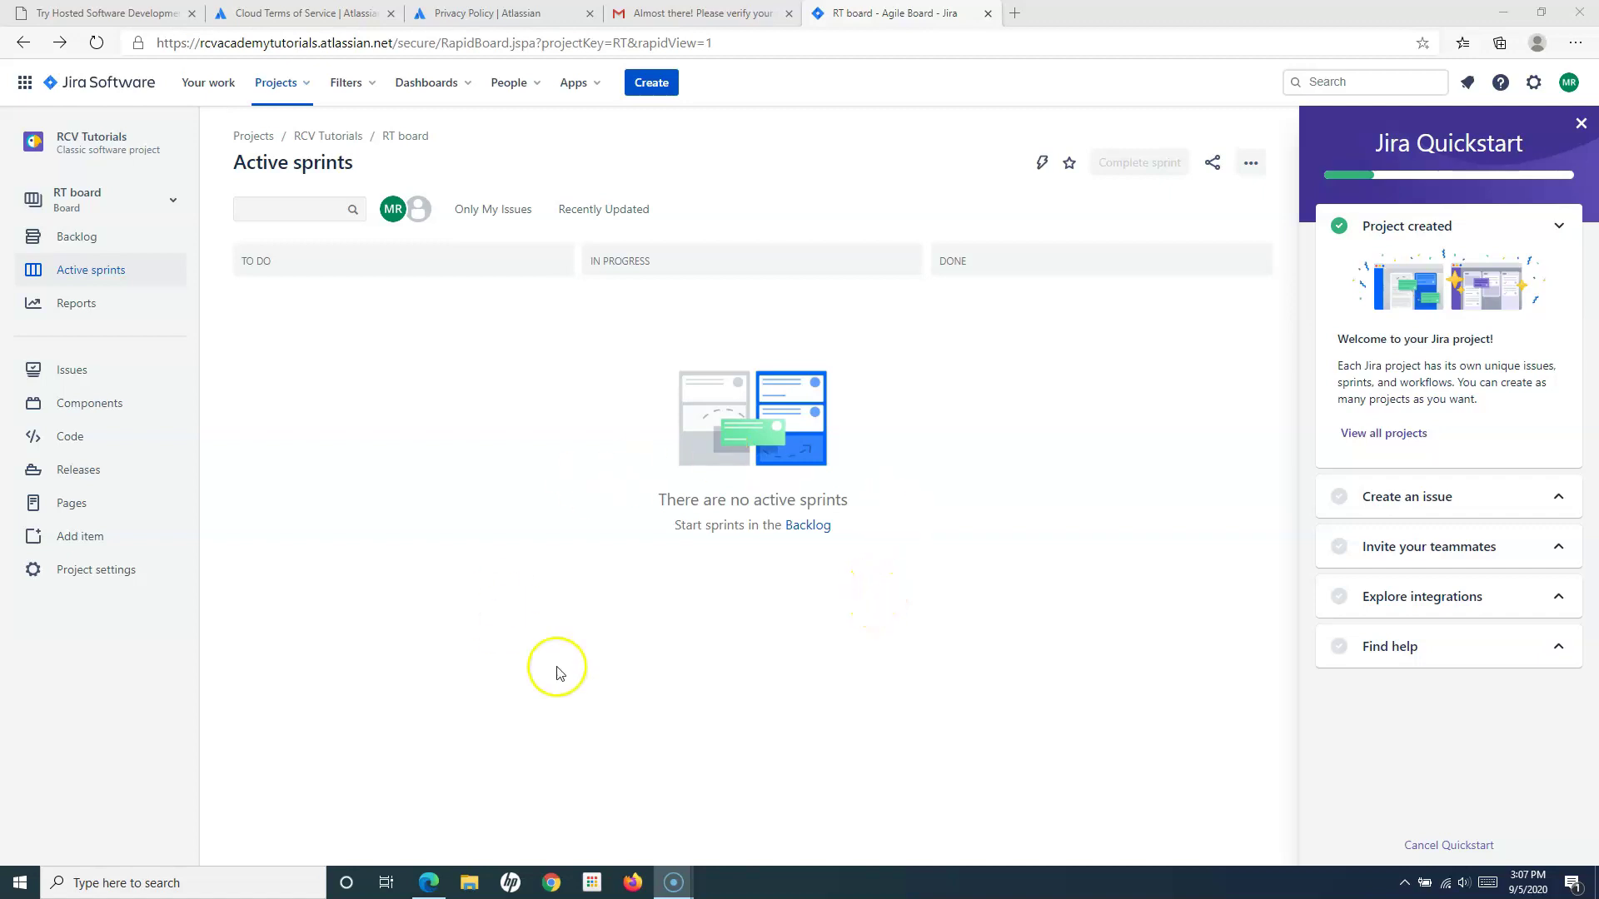
View all projects and start creating a new project
click(100, 88)
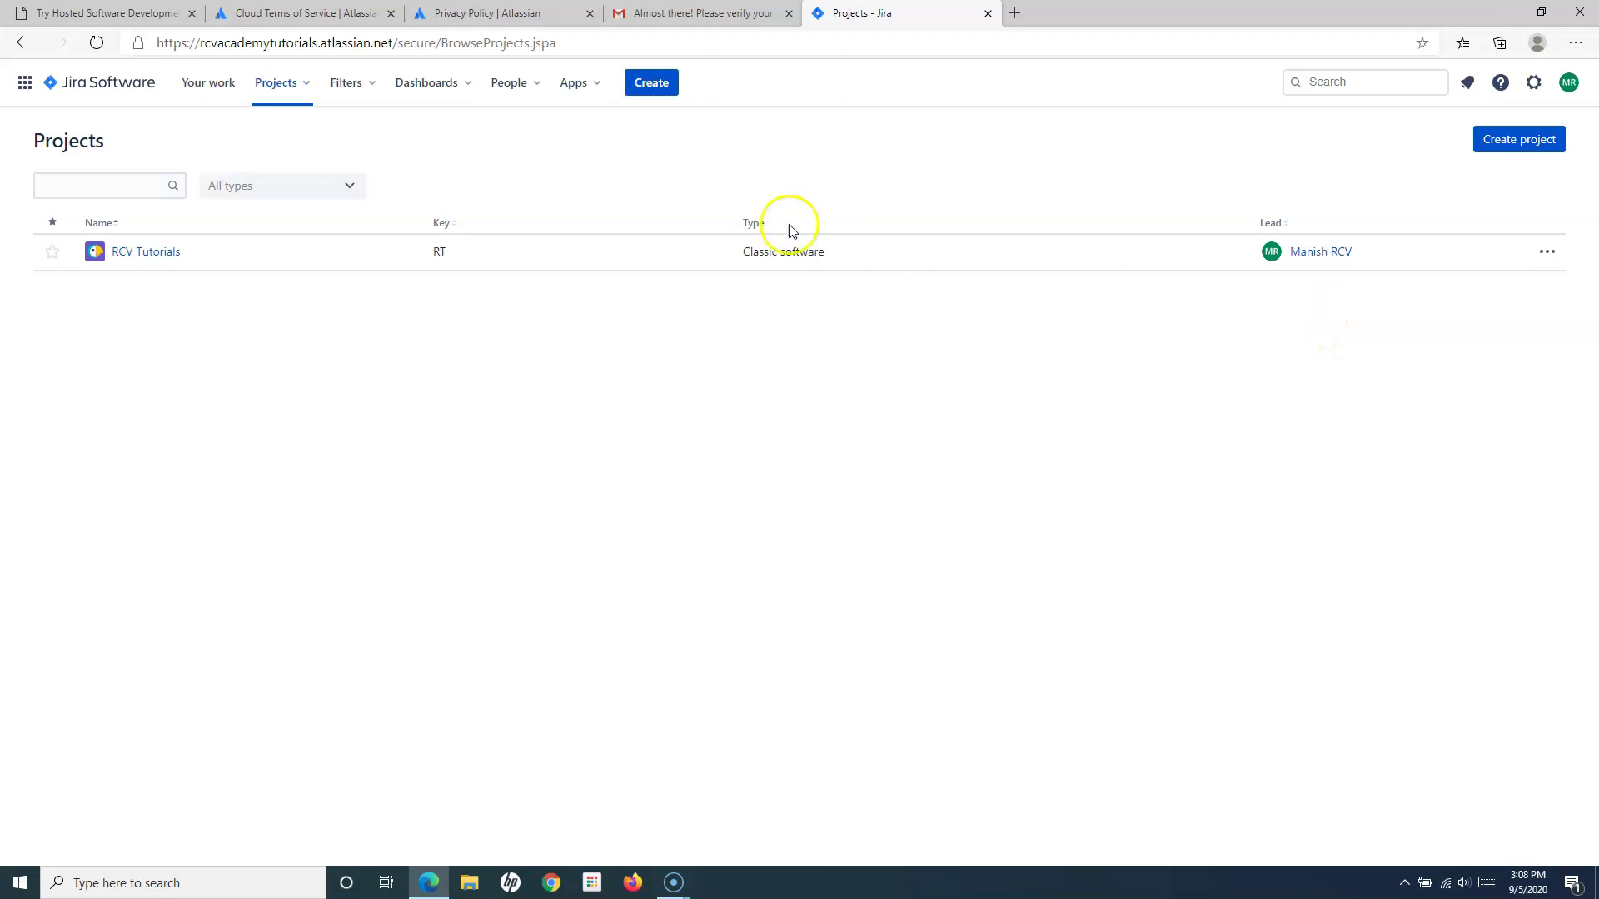
click(303, 90)
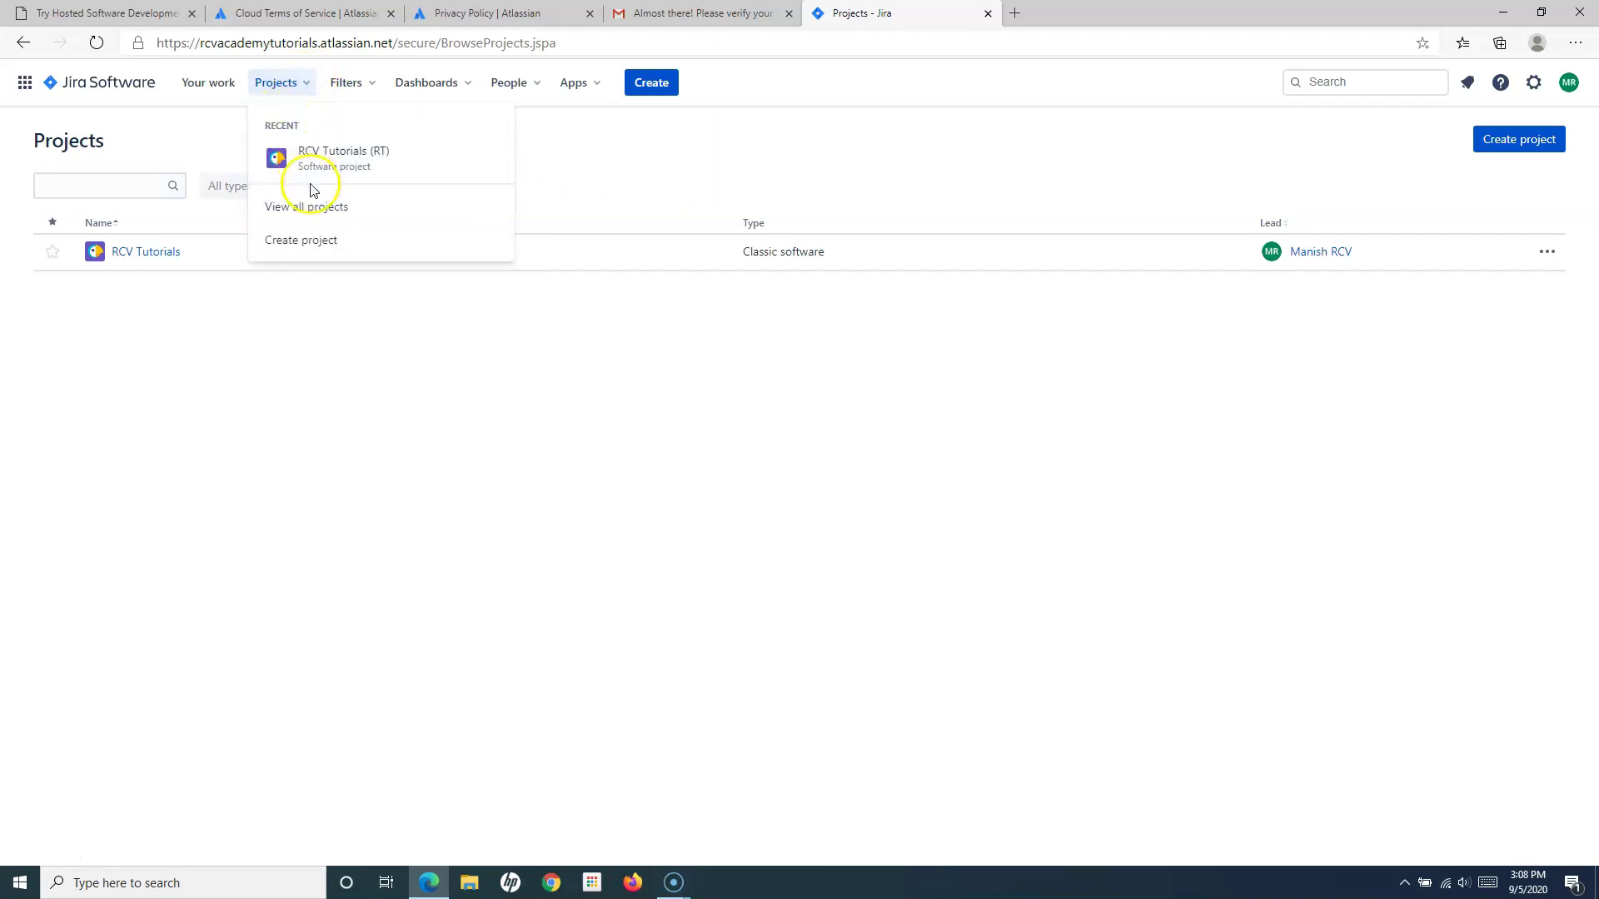
click(325, 208)
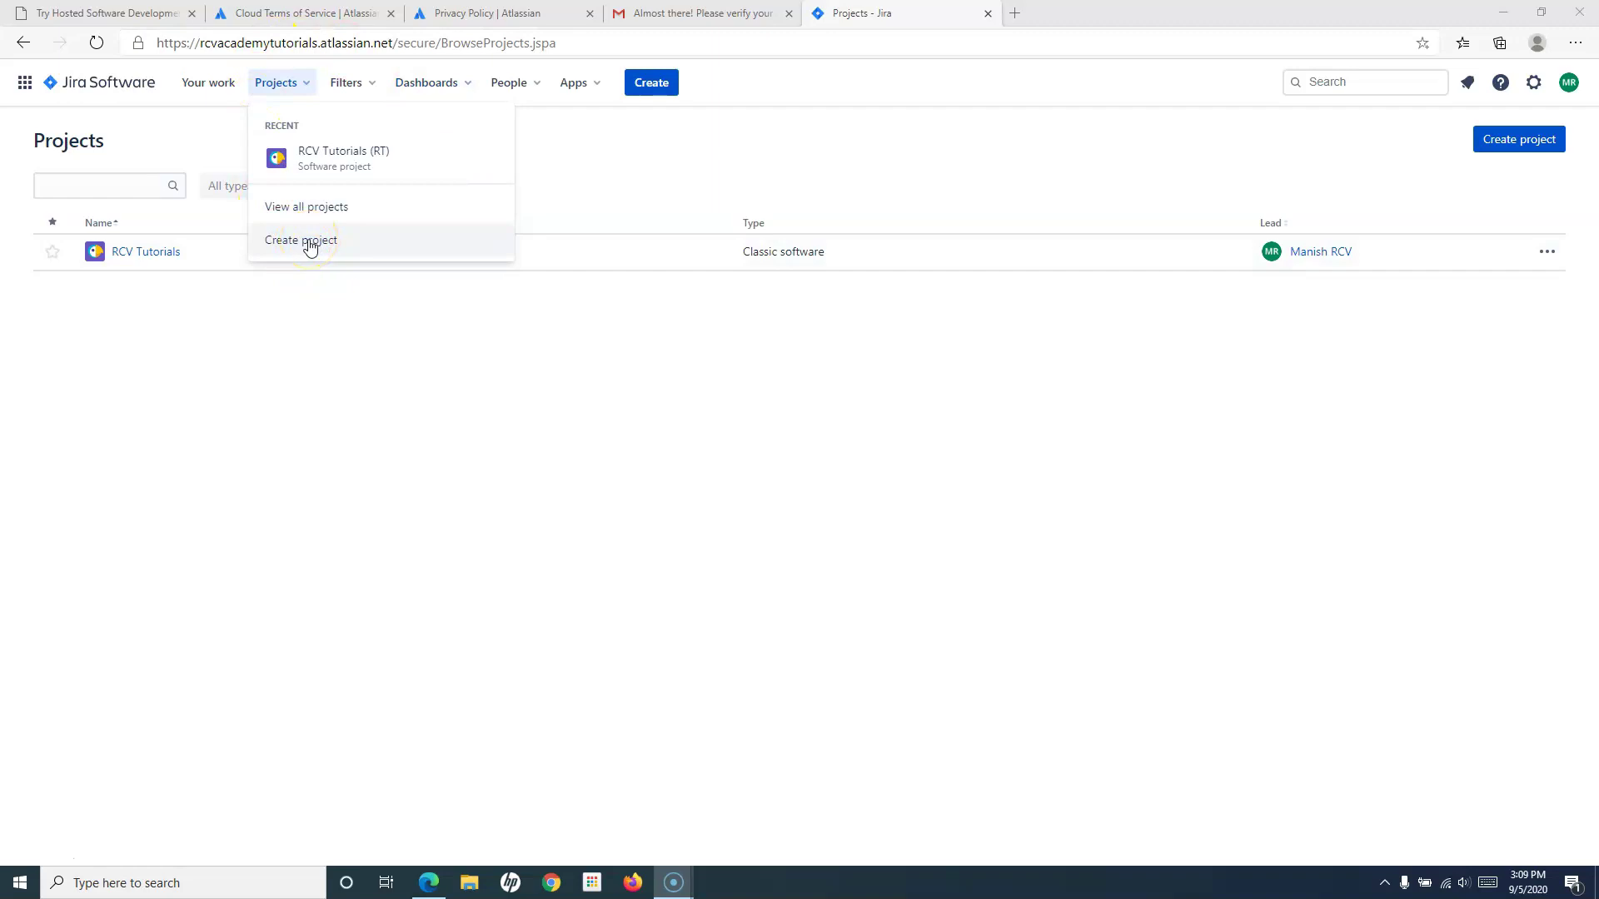
click(1519, 139)
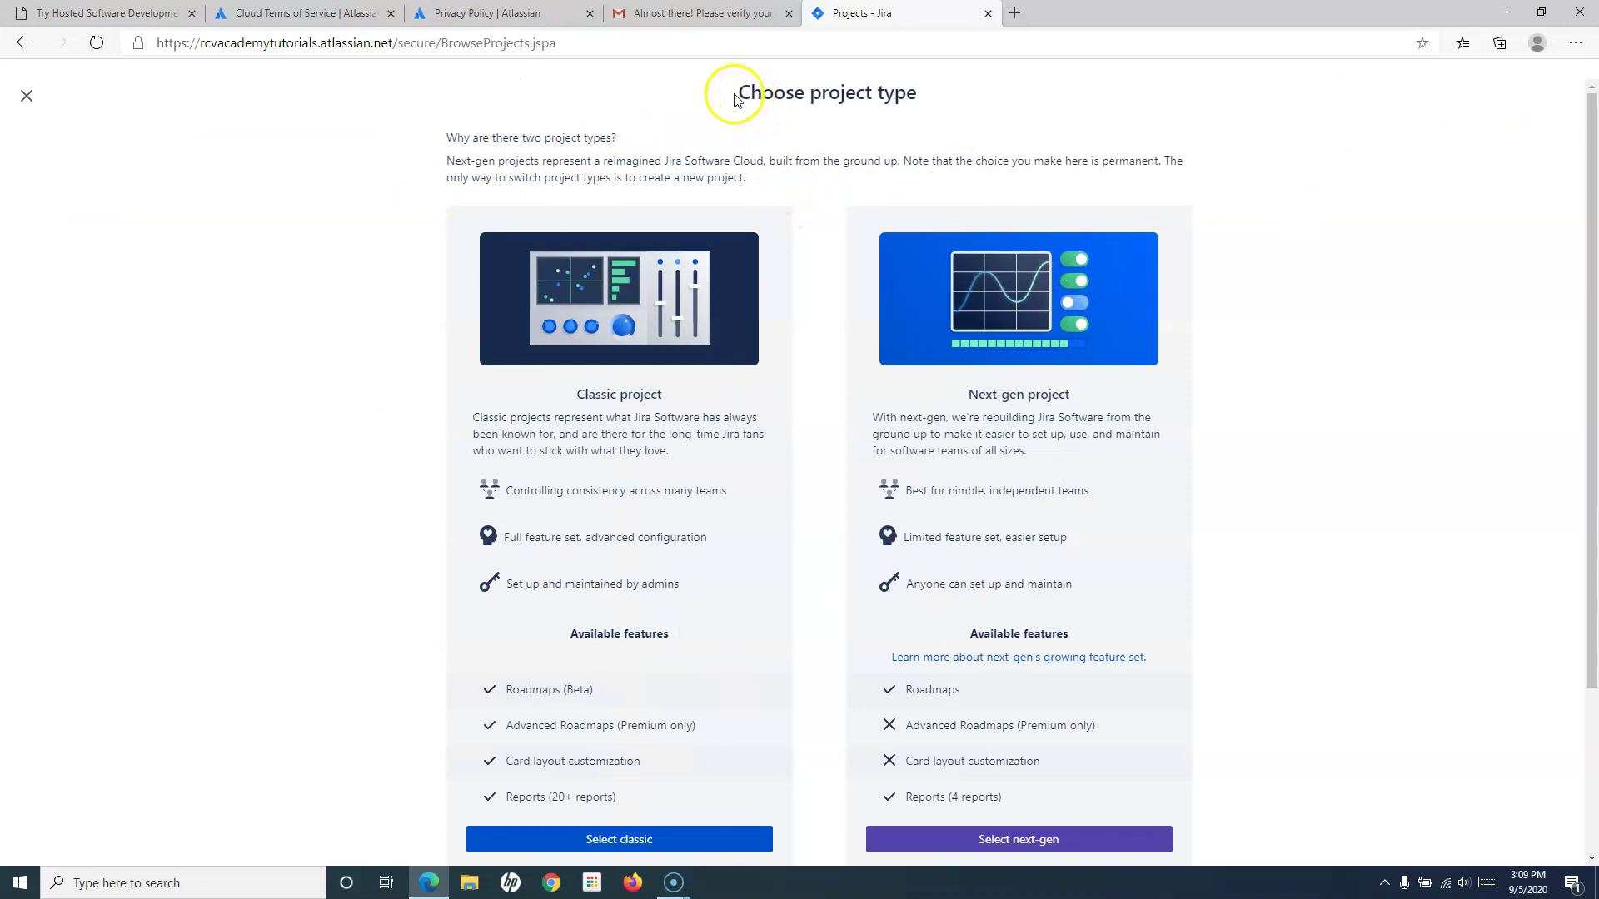
Read why there are two project types and examine the Next-gen project description alongside the Classic project
drag(734, 91, 421, 158)
click(391, 158)
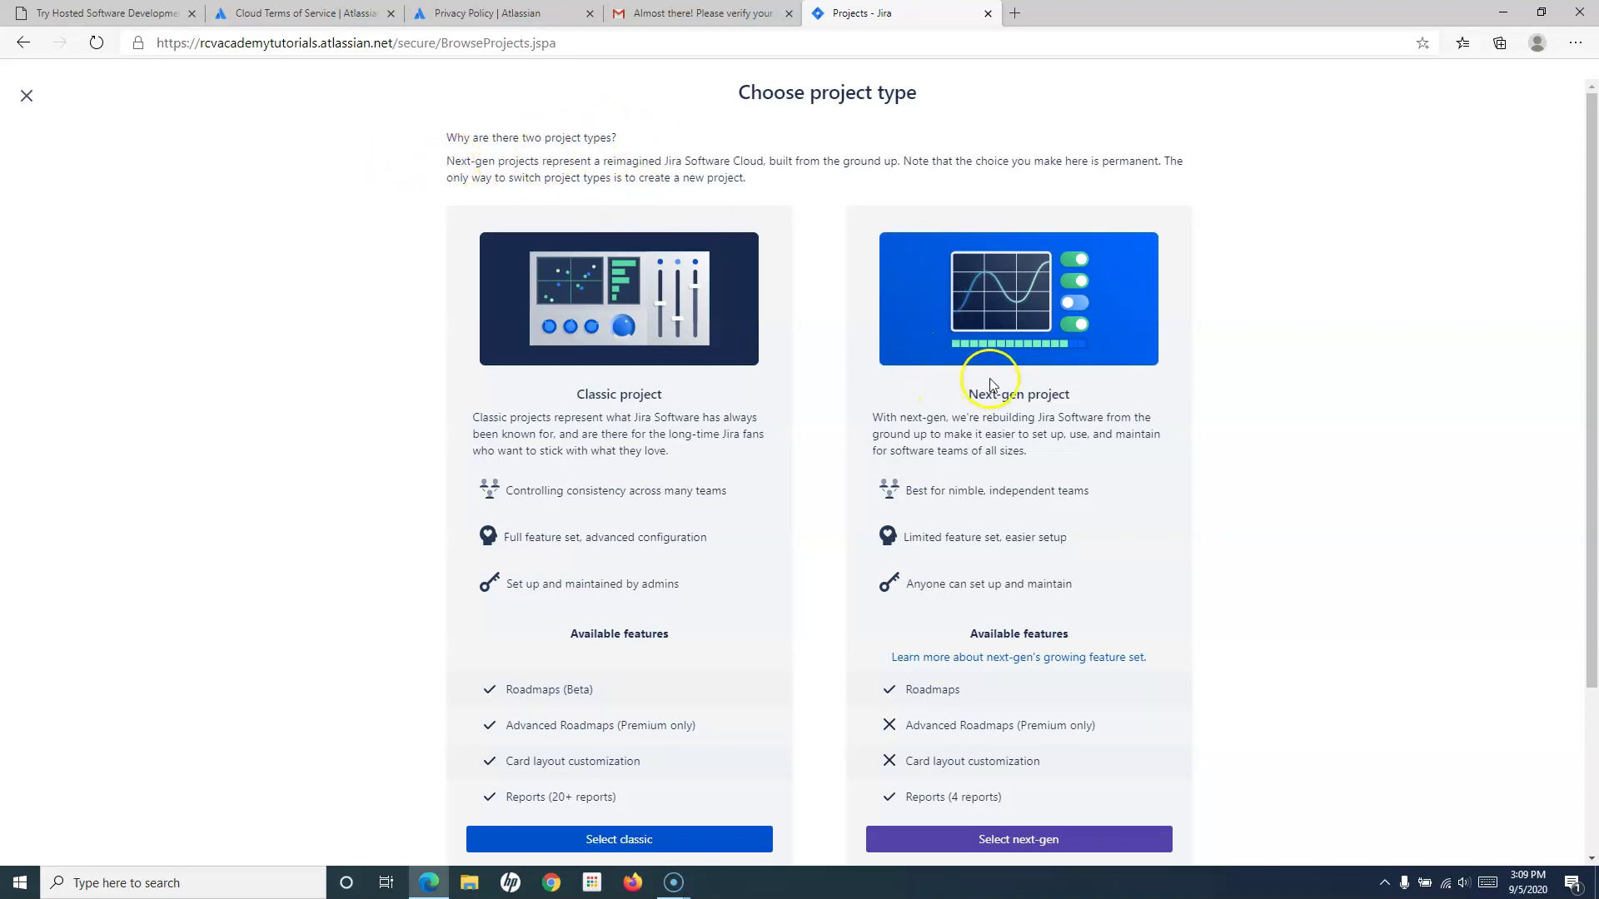
drag(1080, 396, 970, 398)
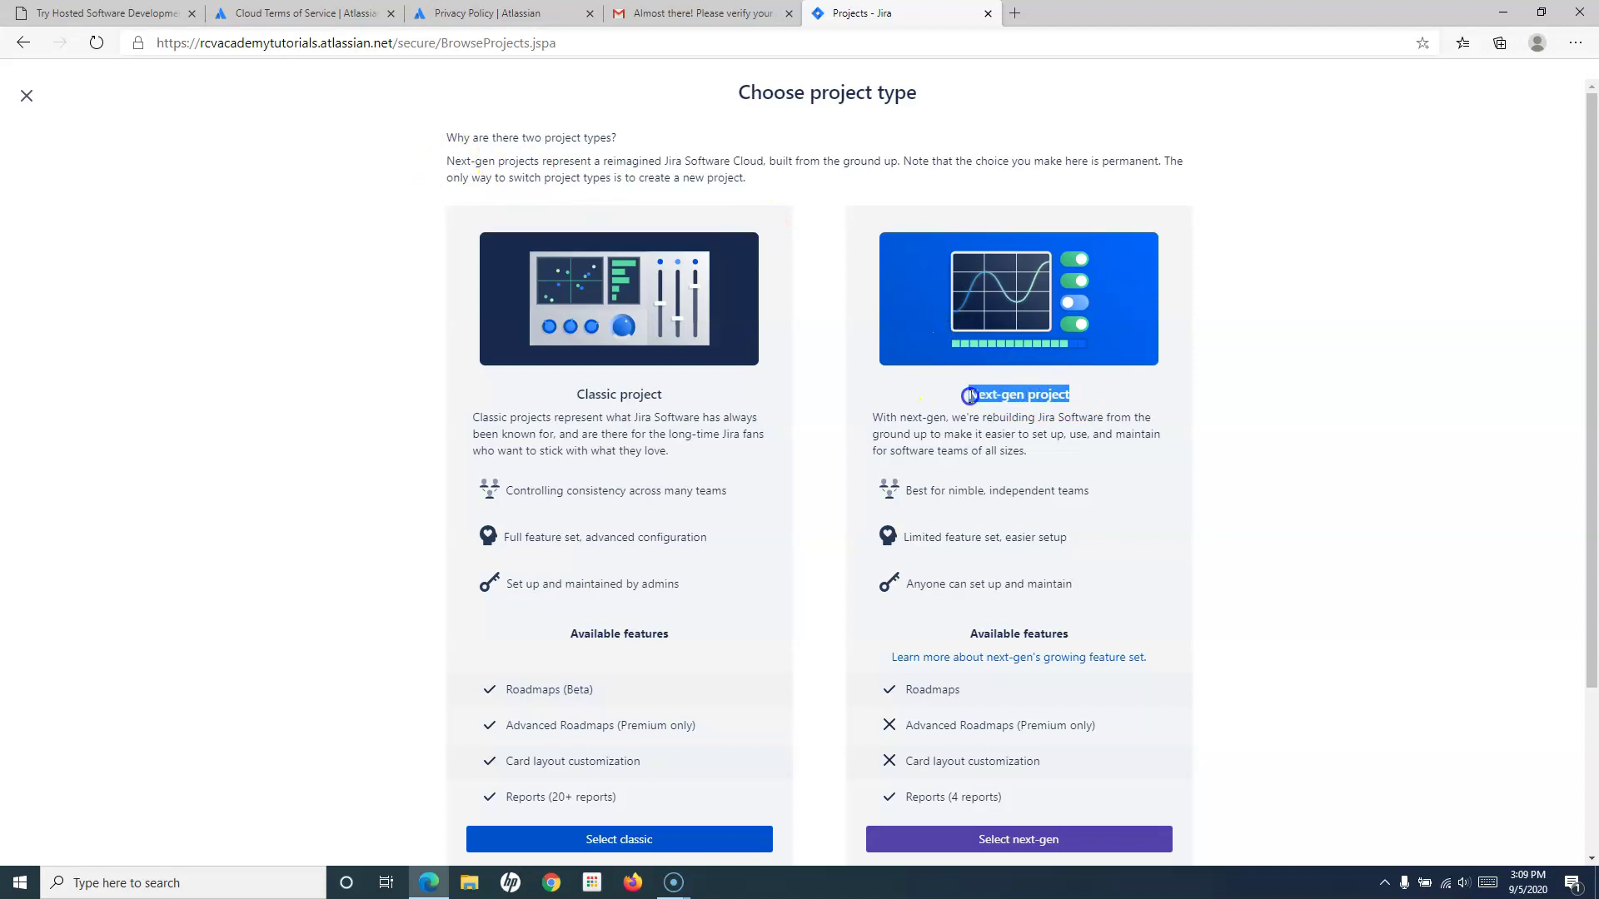
drag(575, 396, 671, 398)
drag(959, 396, 1105, 396)
drag(966, 417, 1009, 419)
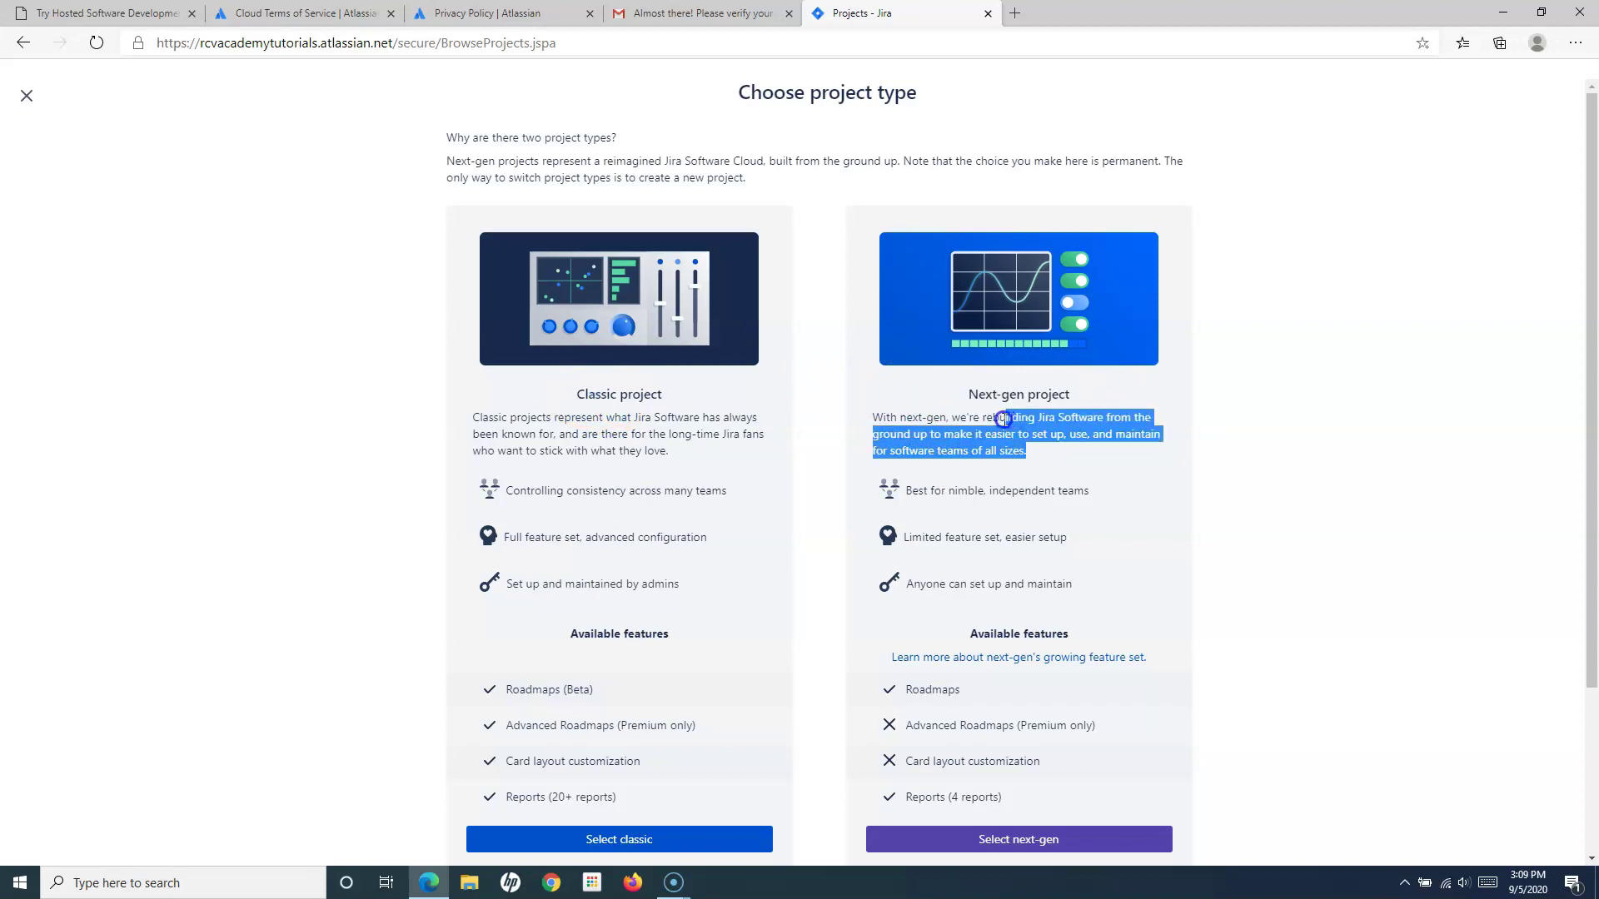
click(1004, 421)
drag(1004, 421, 1028, 450)
click(1030, 456)
click(968, 407)
drag(971, 404, 1078, 400)
click(1083, 402)
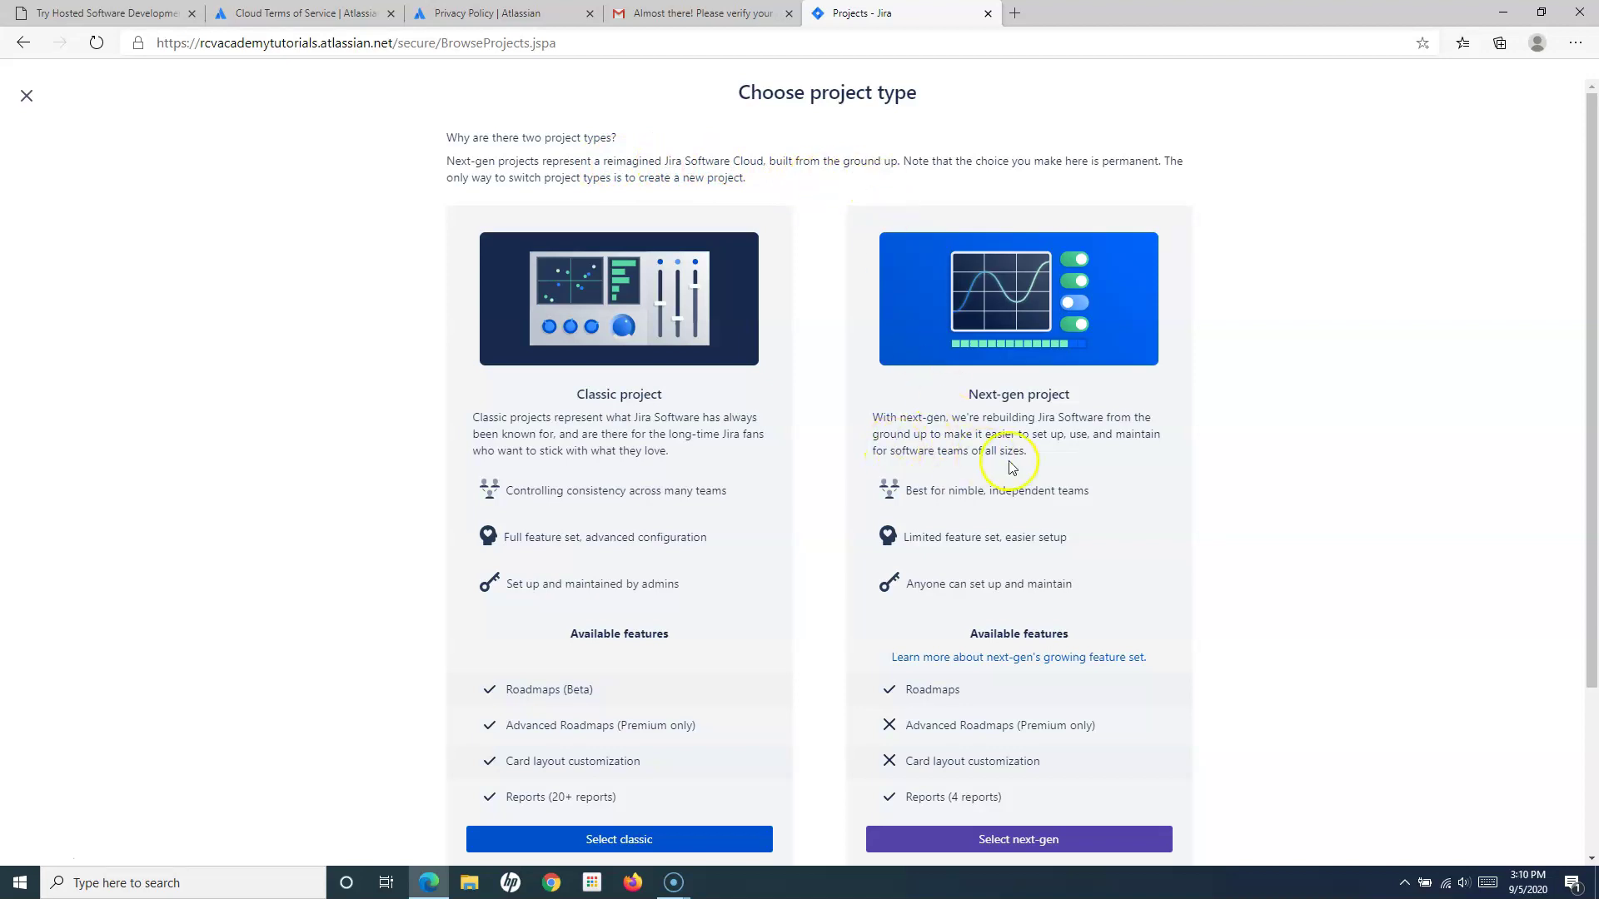
Compare the team suitability, feature set and setup responsibility of the Next-gen and Classic project types
drag(897, 434, 1076, 434)
drag(886, 456, 1053, 467)
click(999, 489)
drag(899, 491, 1098, 495)
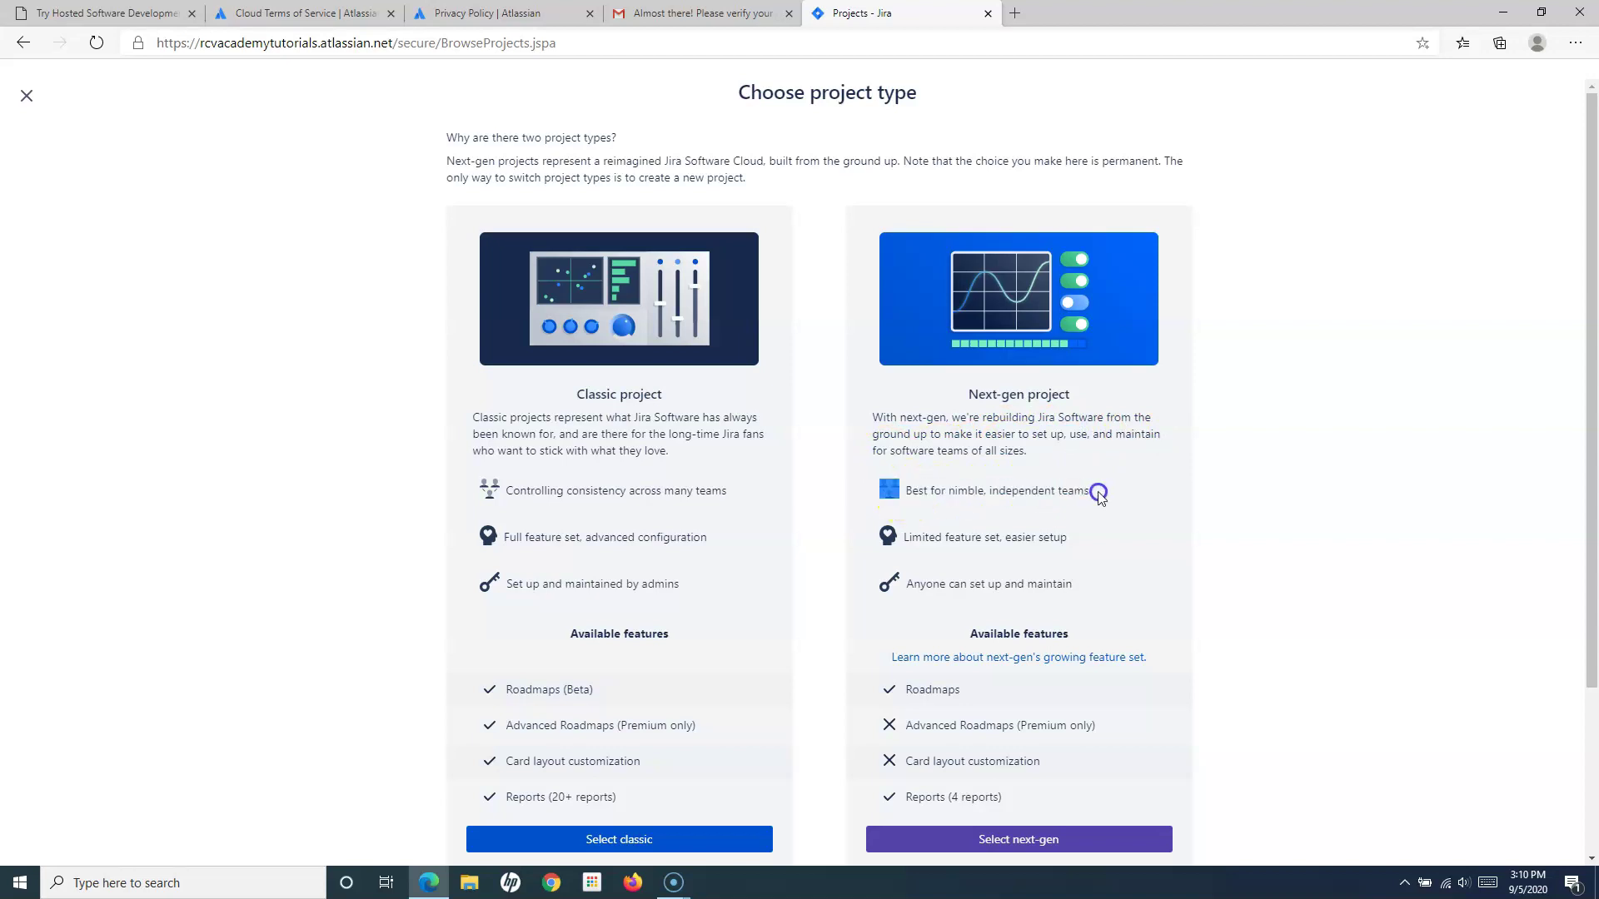
click(906, 580)
click(1060, 582)
click(1049, 584)
drag(510, 581, 695, 591)
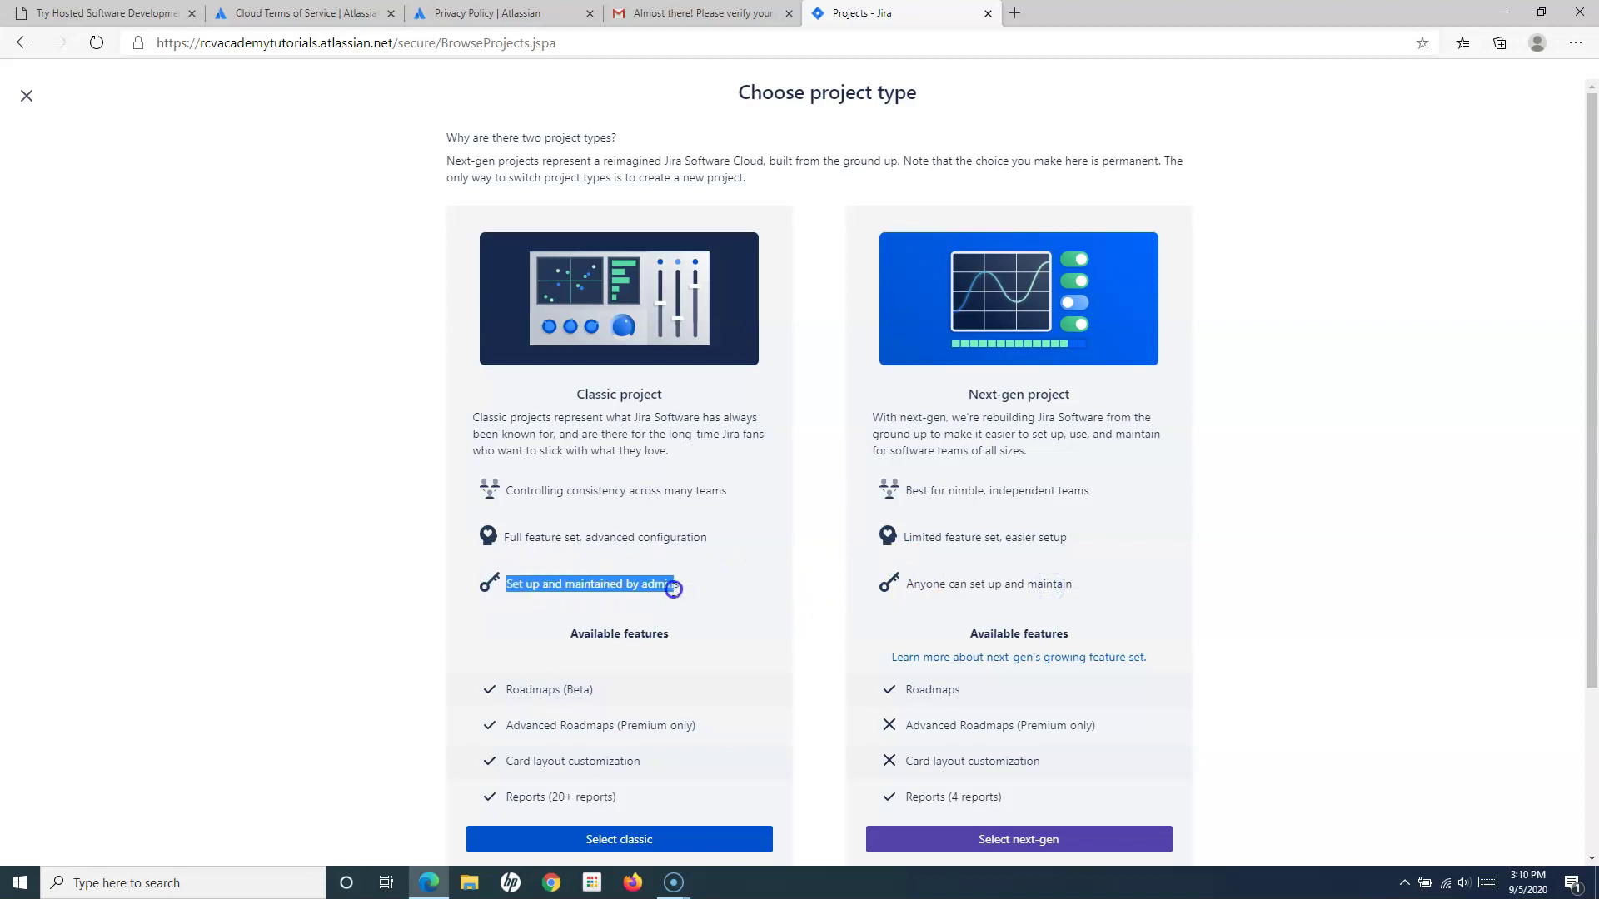
drag(506, 491, 644, 492)
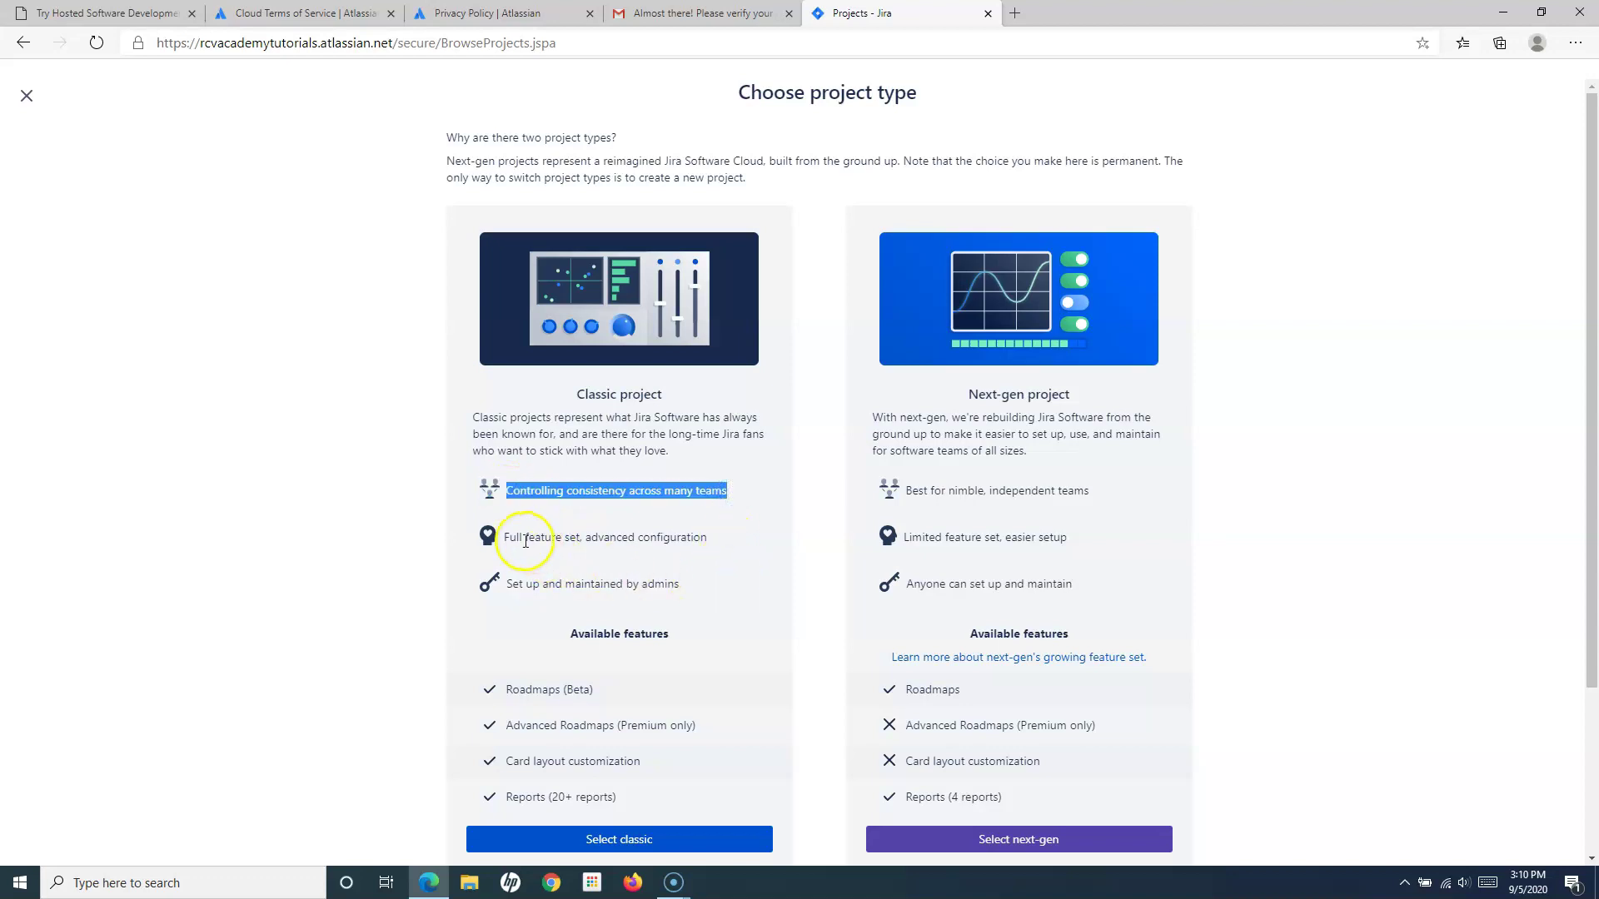
drag(502, 538, 710, 539)
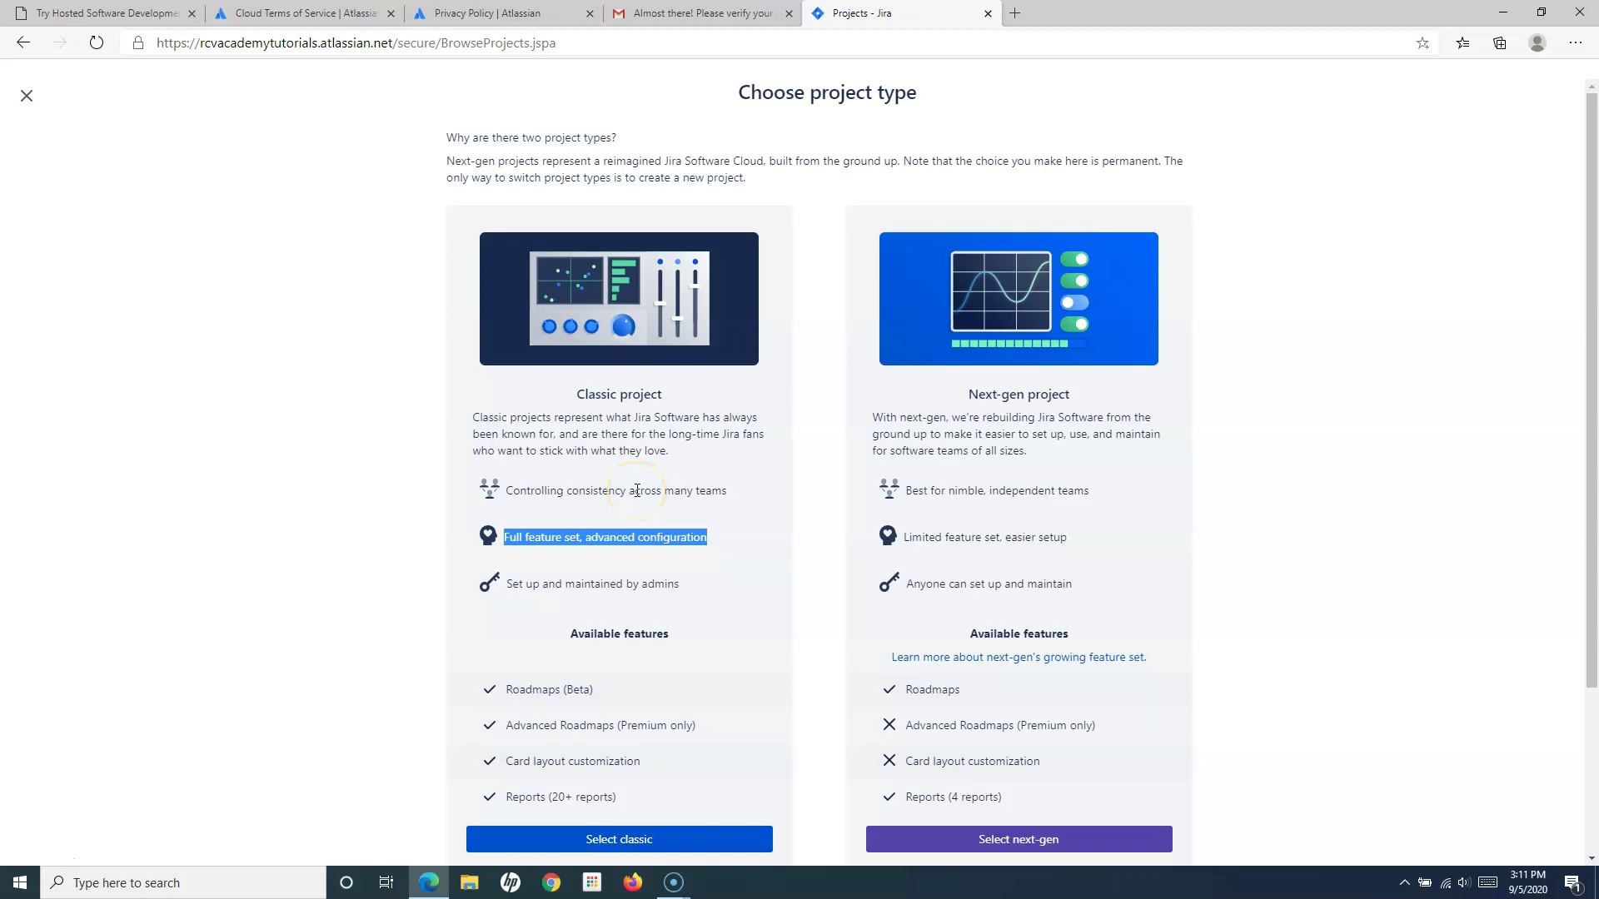
drag(630, 494, 669, 586)
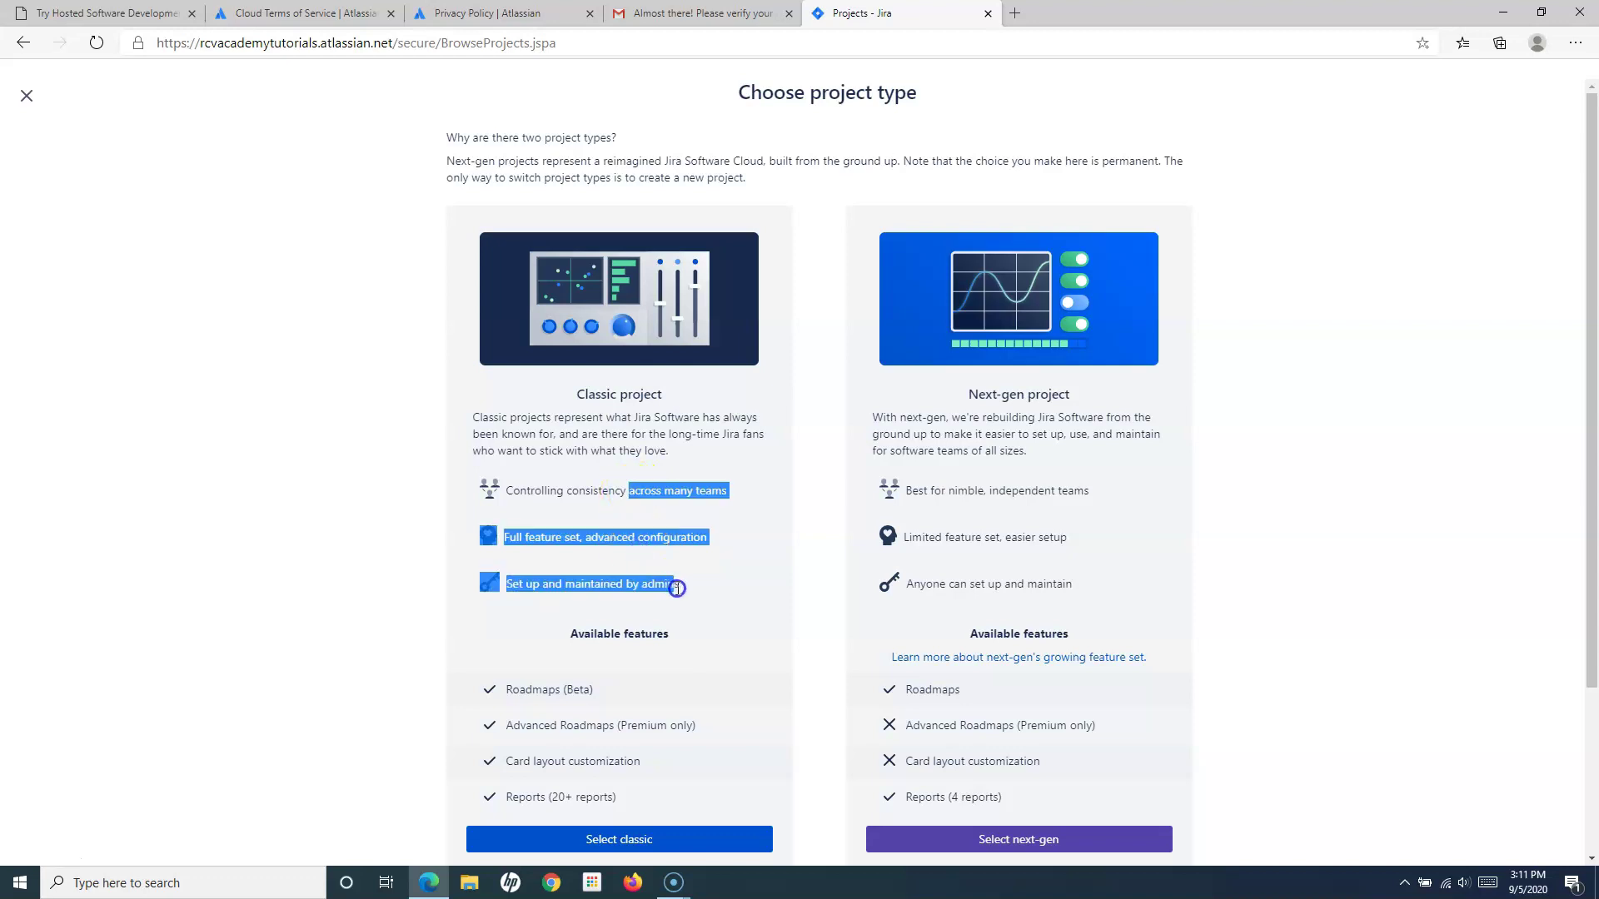
click(690, 605)
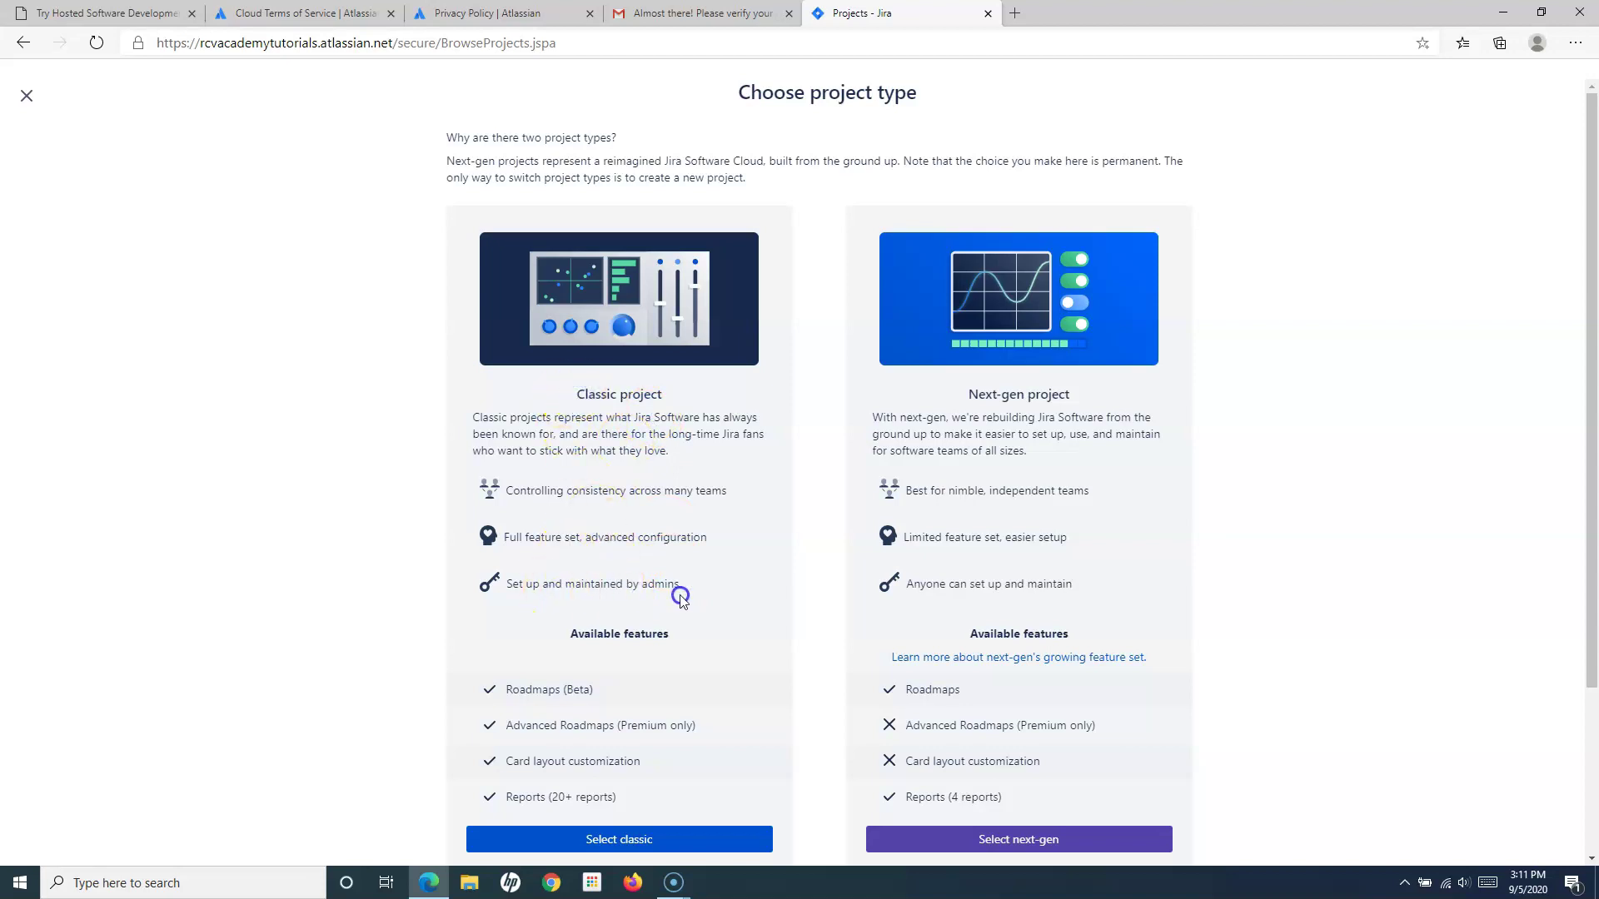
Compare the available features of Classic and Next-gen projects, including roadmaps, reports, workflow editor and cross-project setups
scroll(659, 625, down, 3)
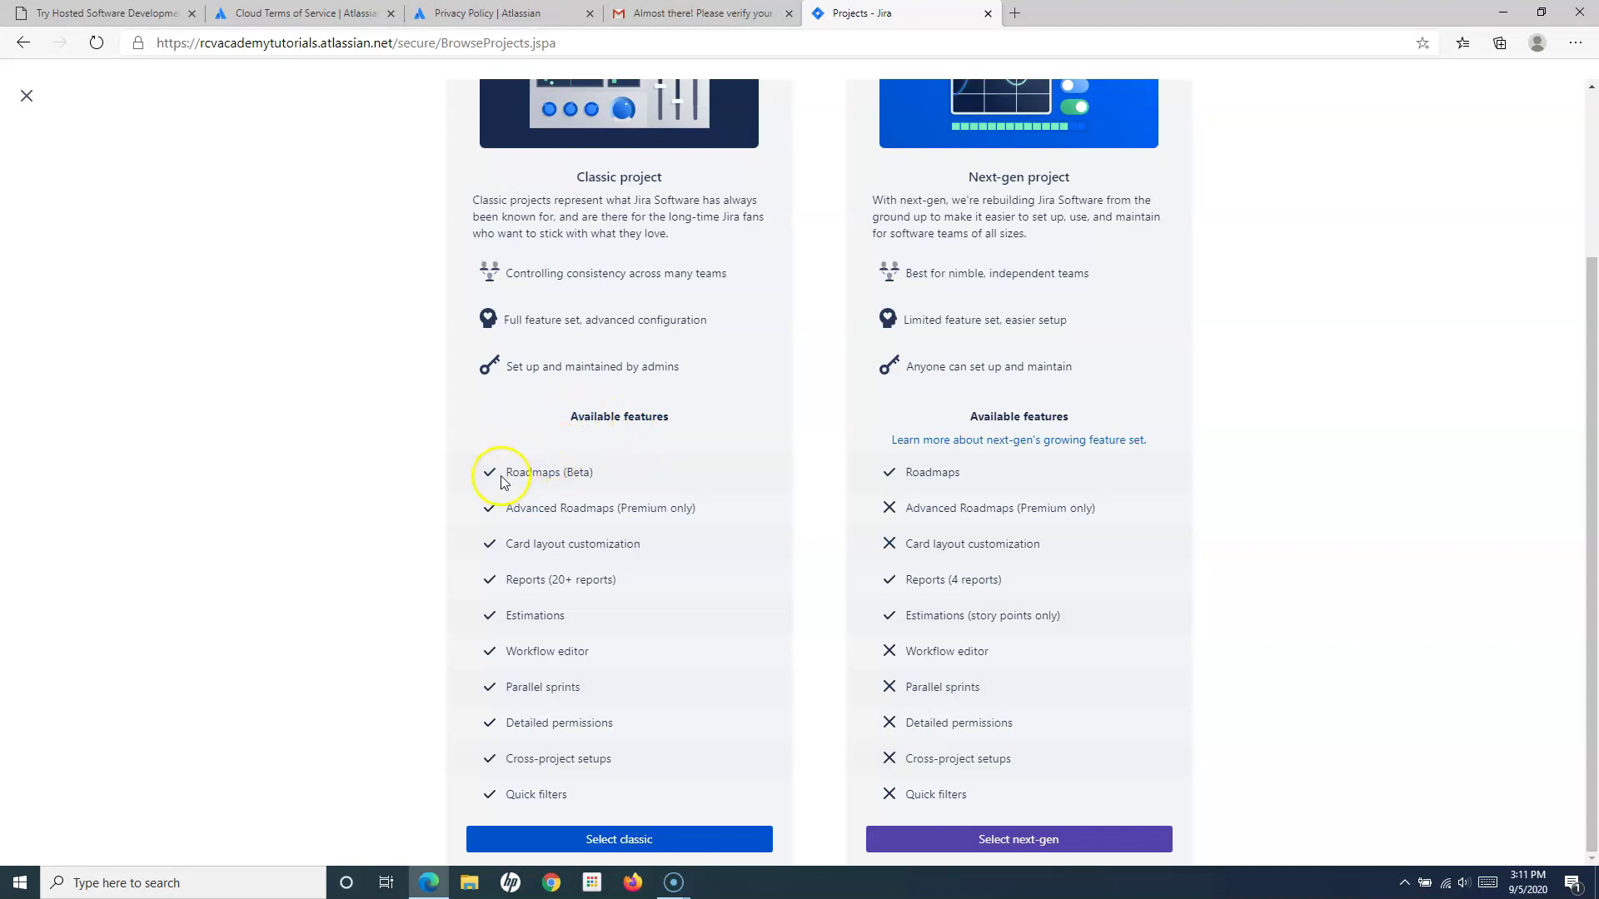
drag(958, 472, 894, 475)
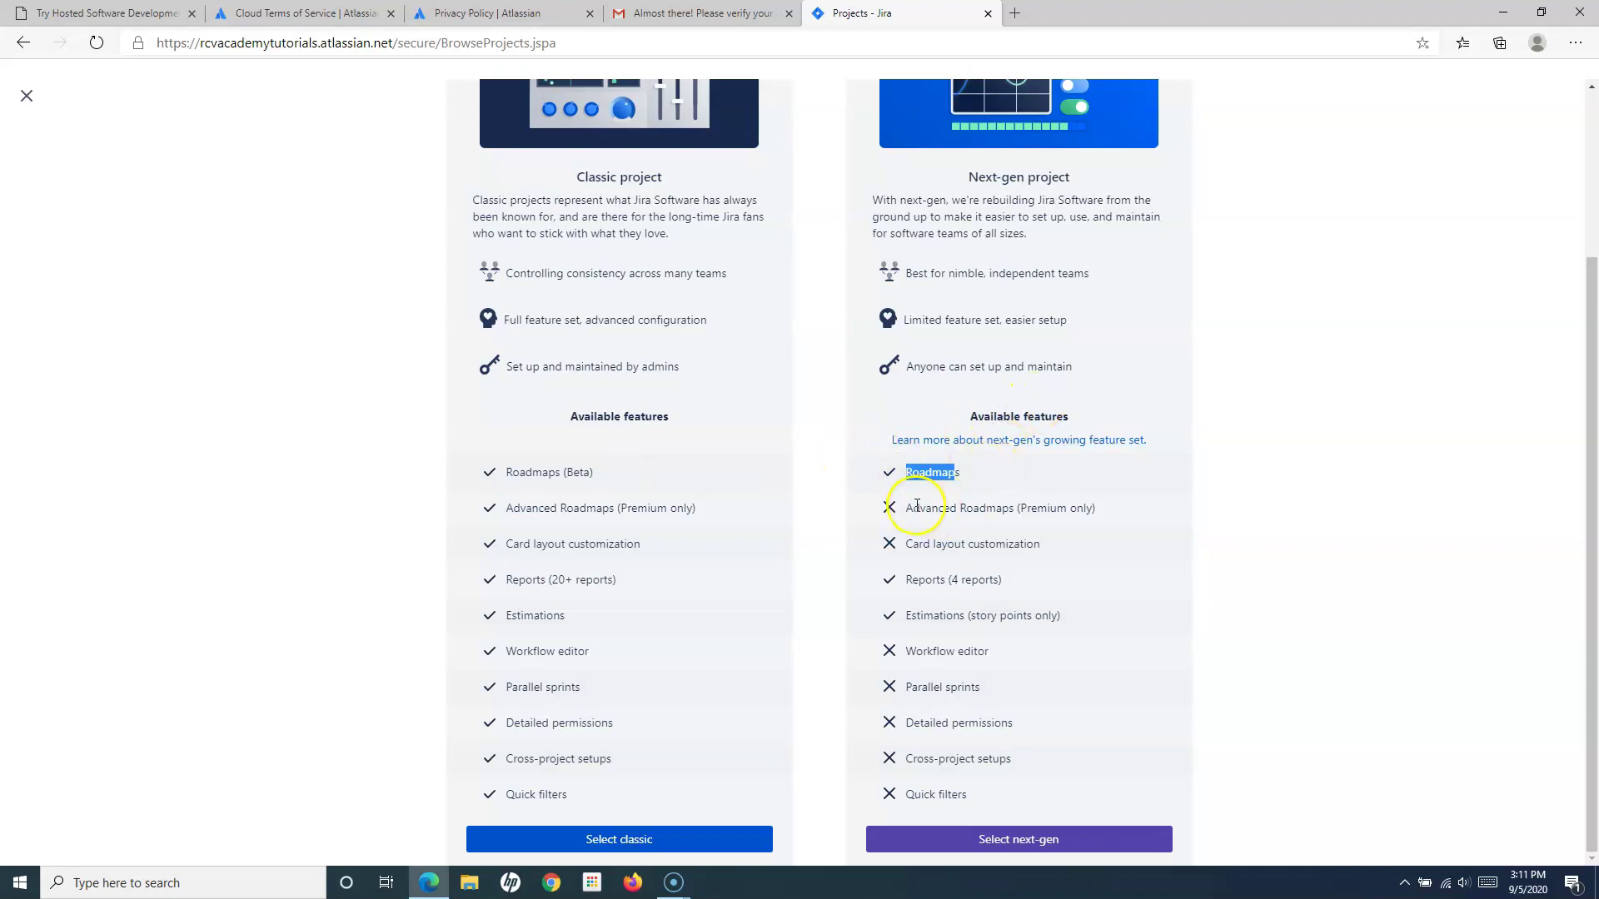
drag(893, 508, 1098, 508)
click(1143, 511)
click(1077, 546)
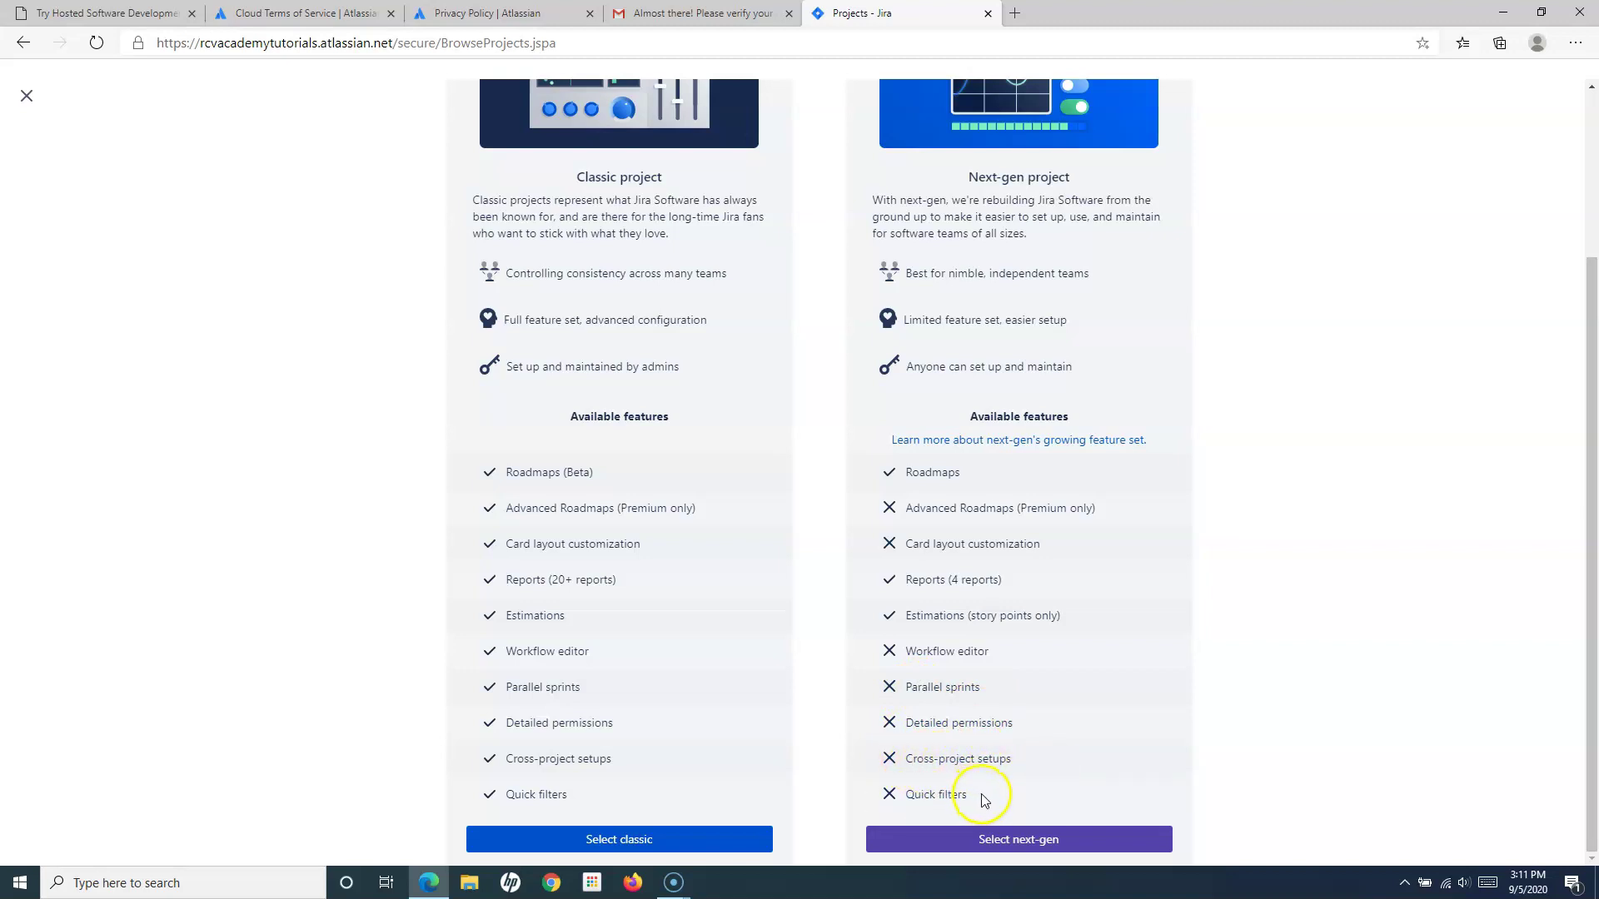
drag(1012, 764, 905, 658)
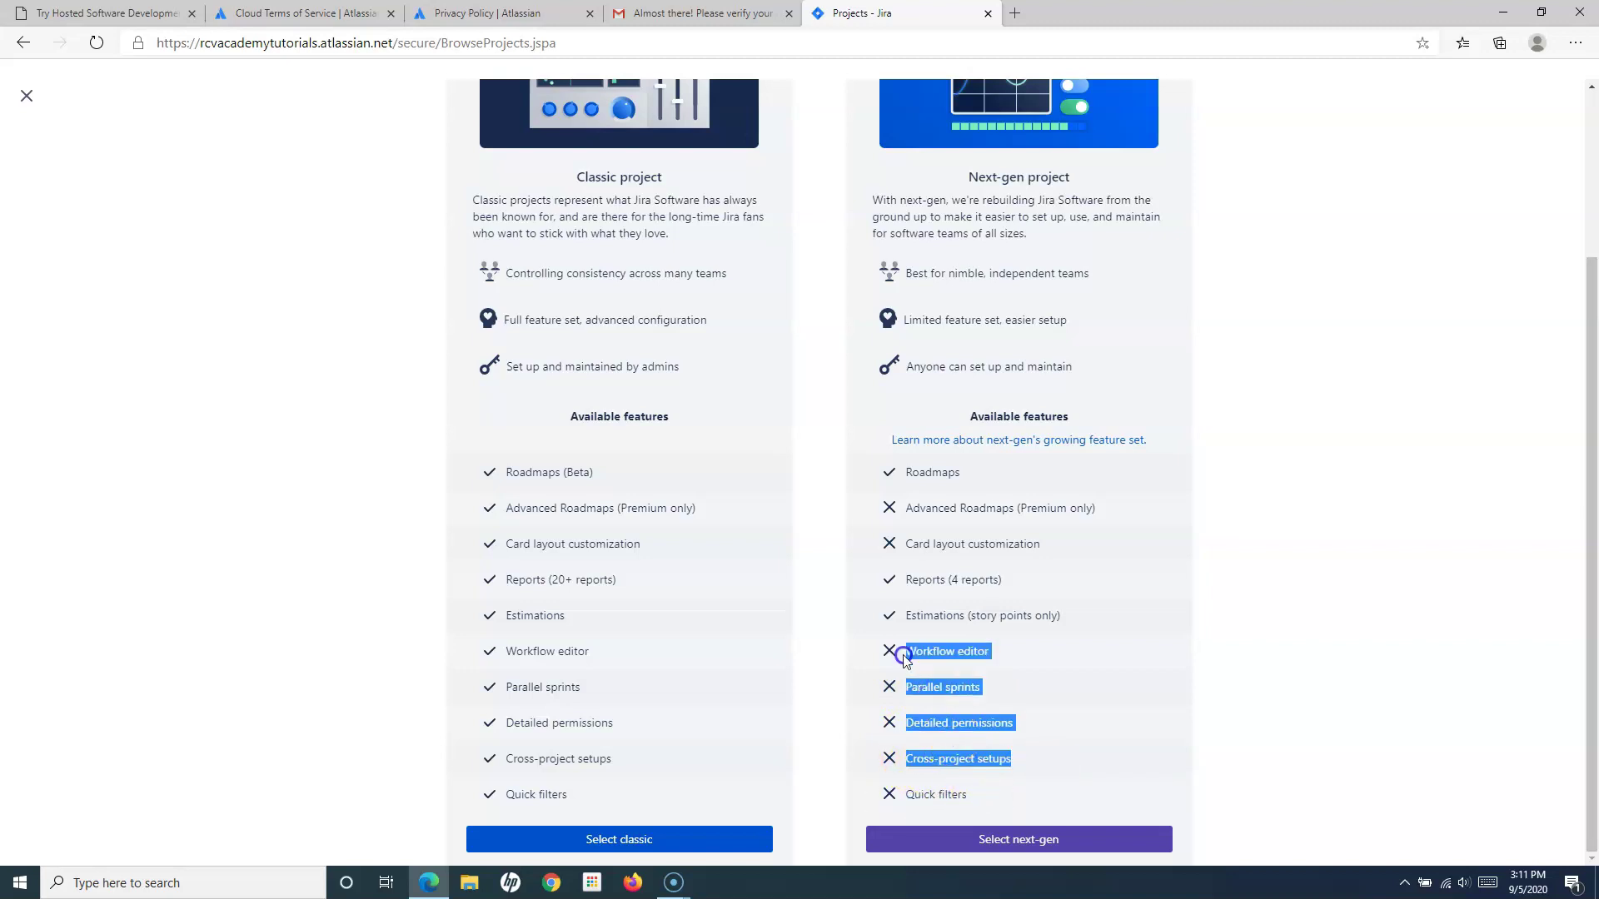
click(909, 473)
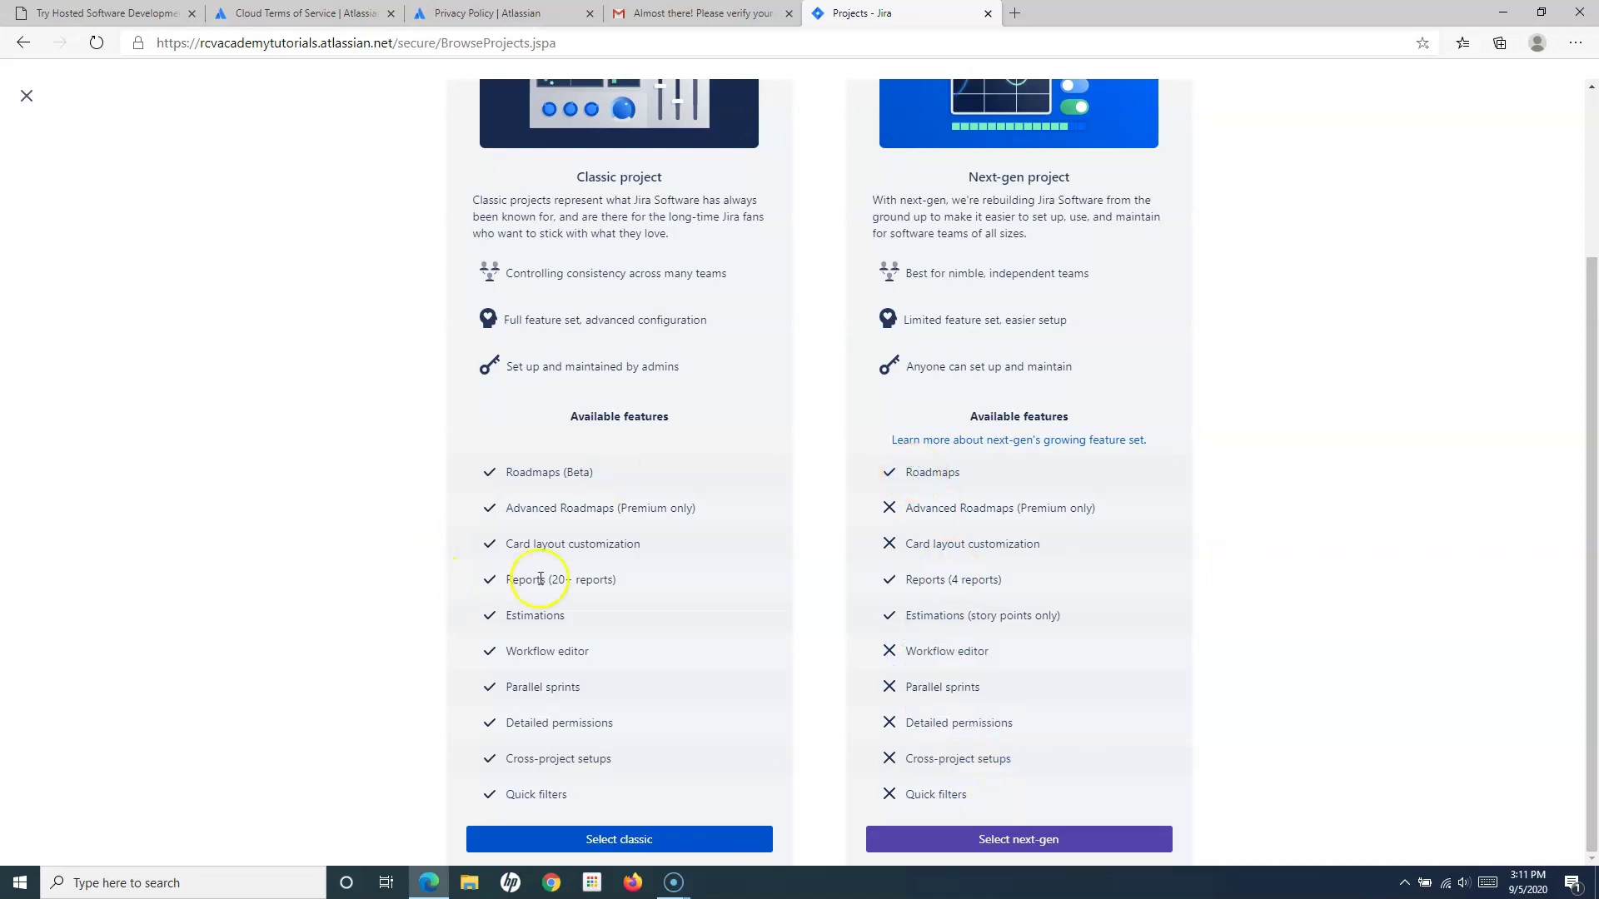
click(973, 472)
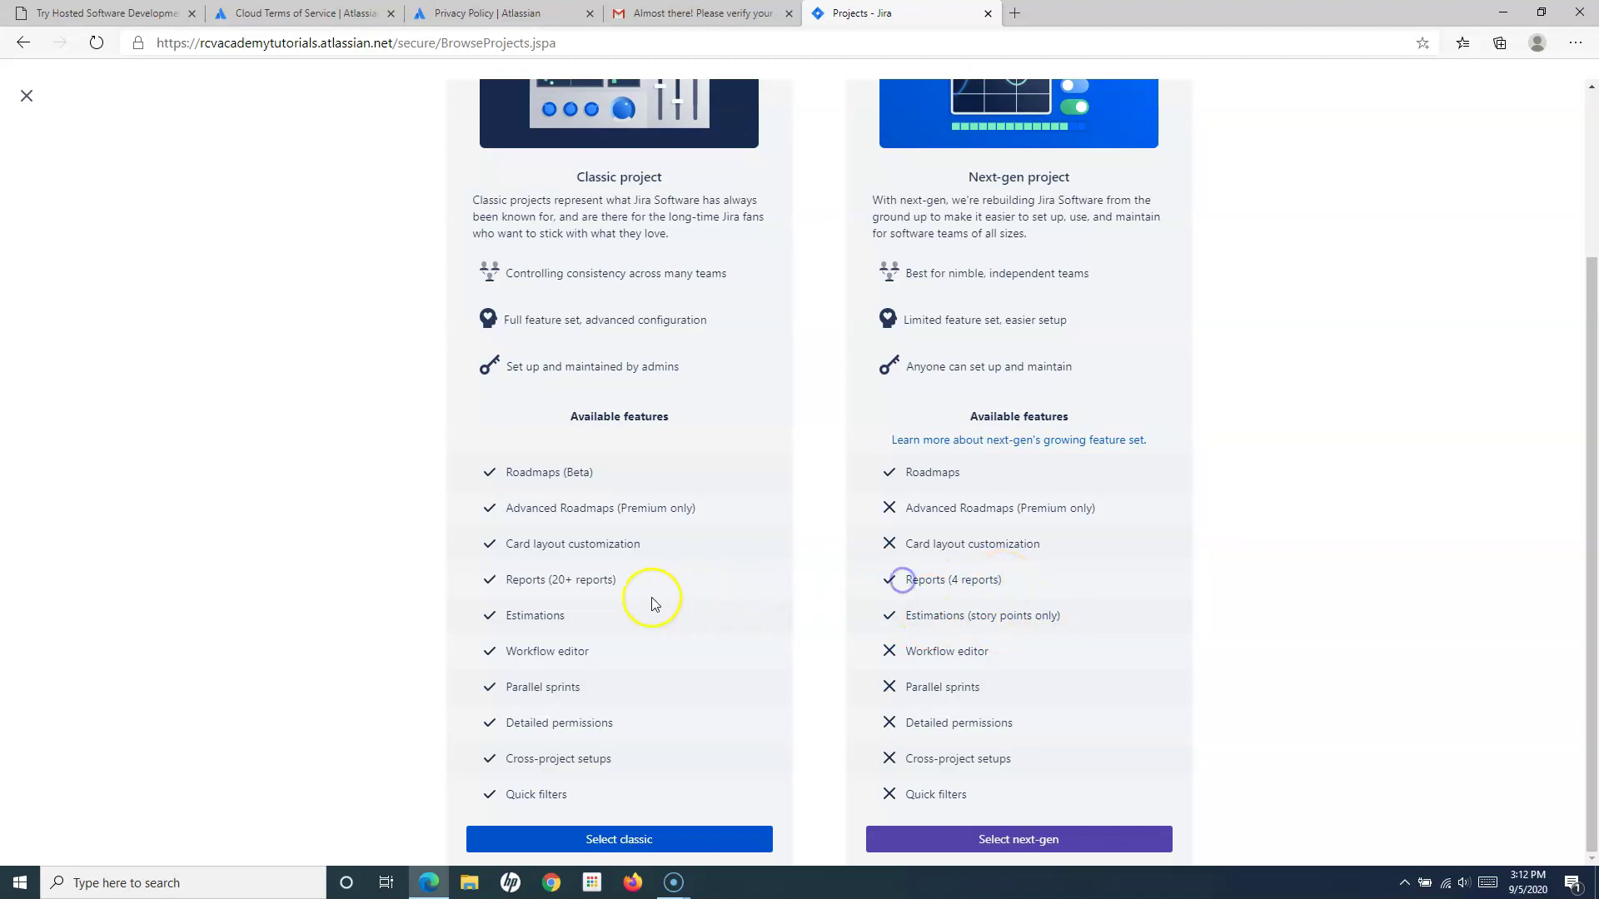
click(615, 580)
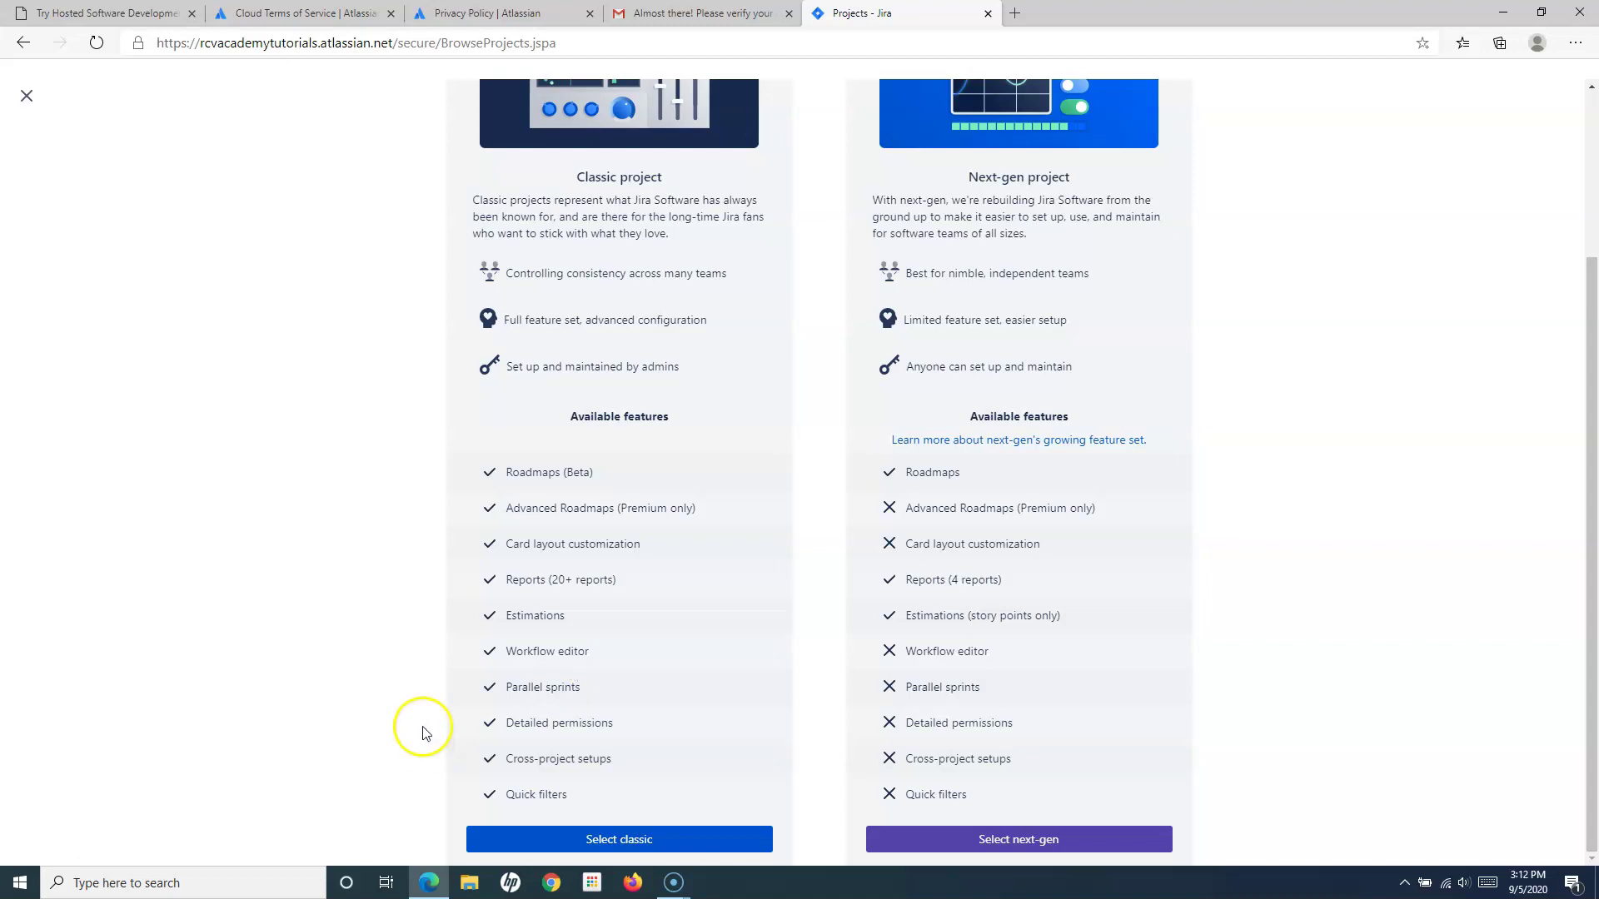
scroll(533, 666, up, 3)
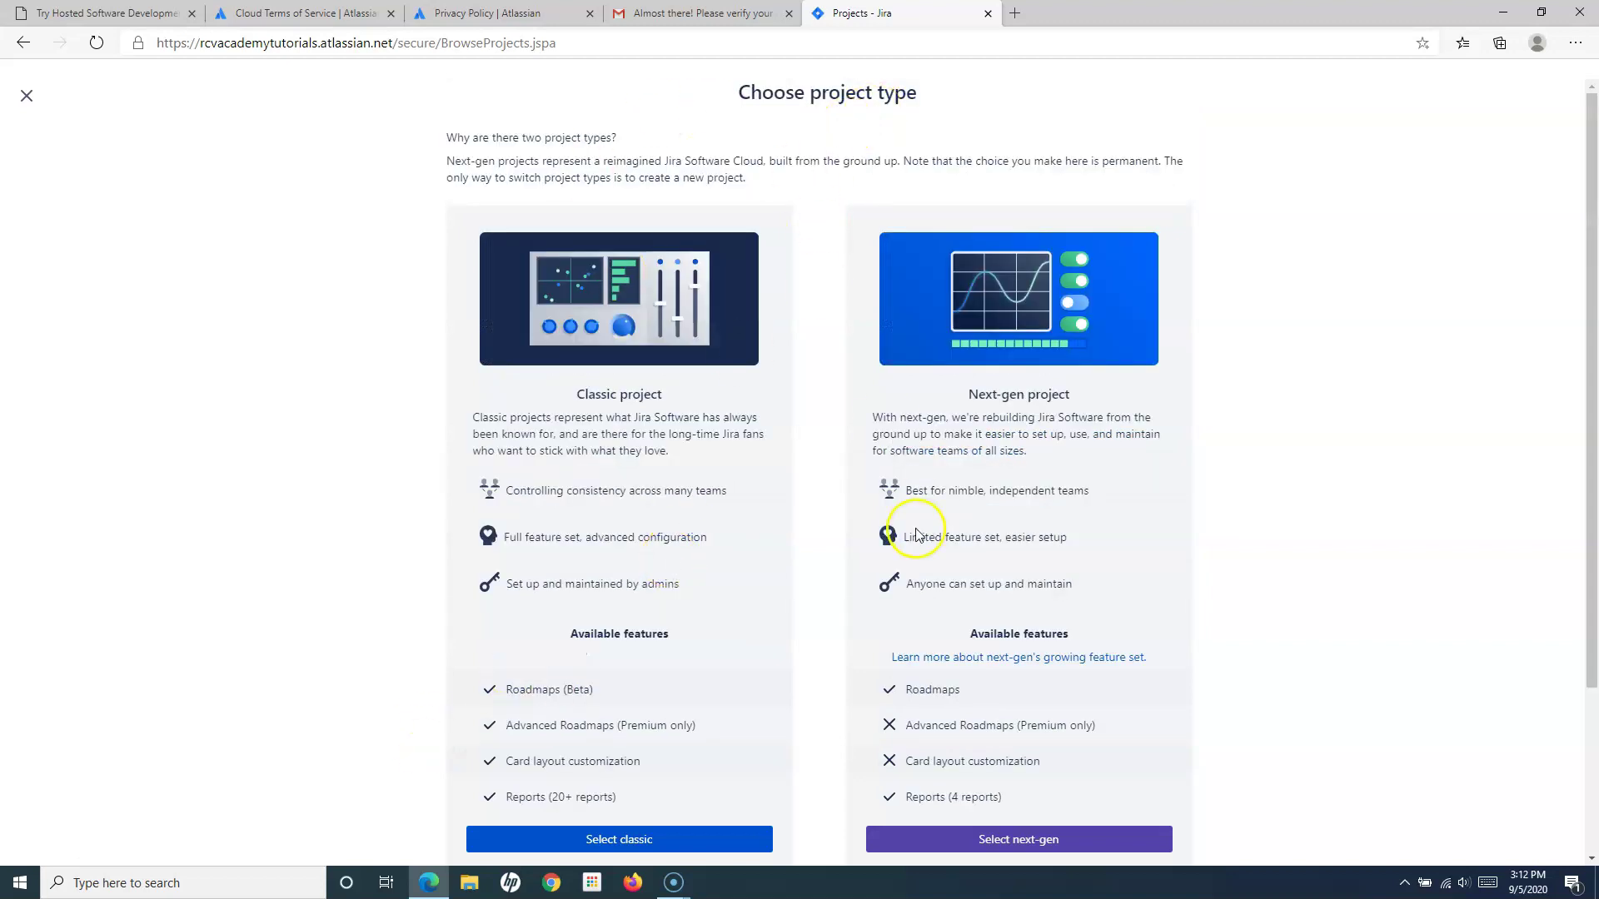
scroll(912, 532, down, 3)
scroll(916, 537, up, 1)
scroll(916, 538, down, 1)
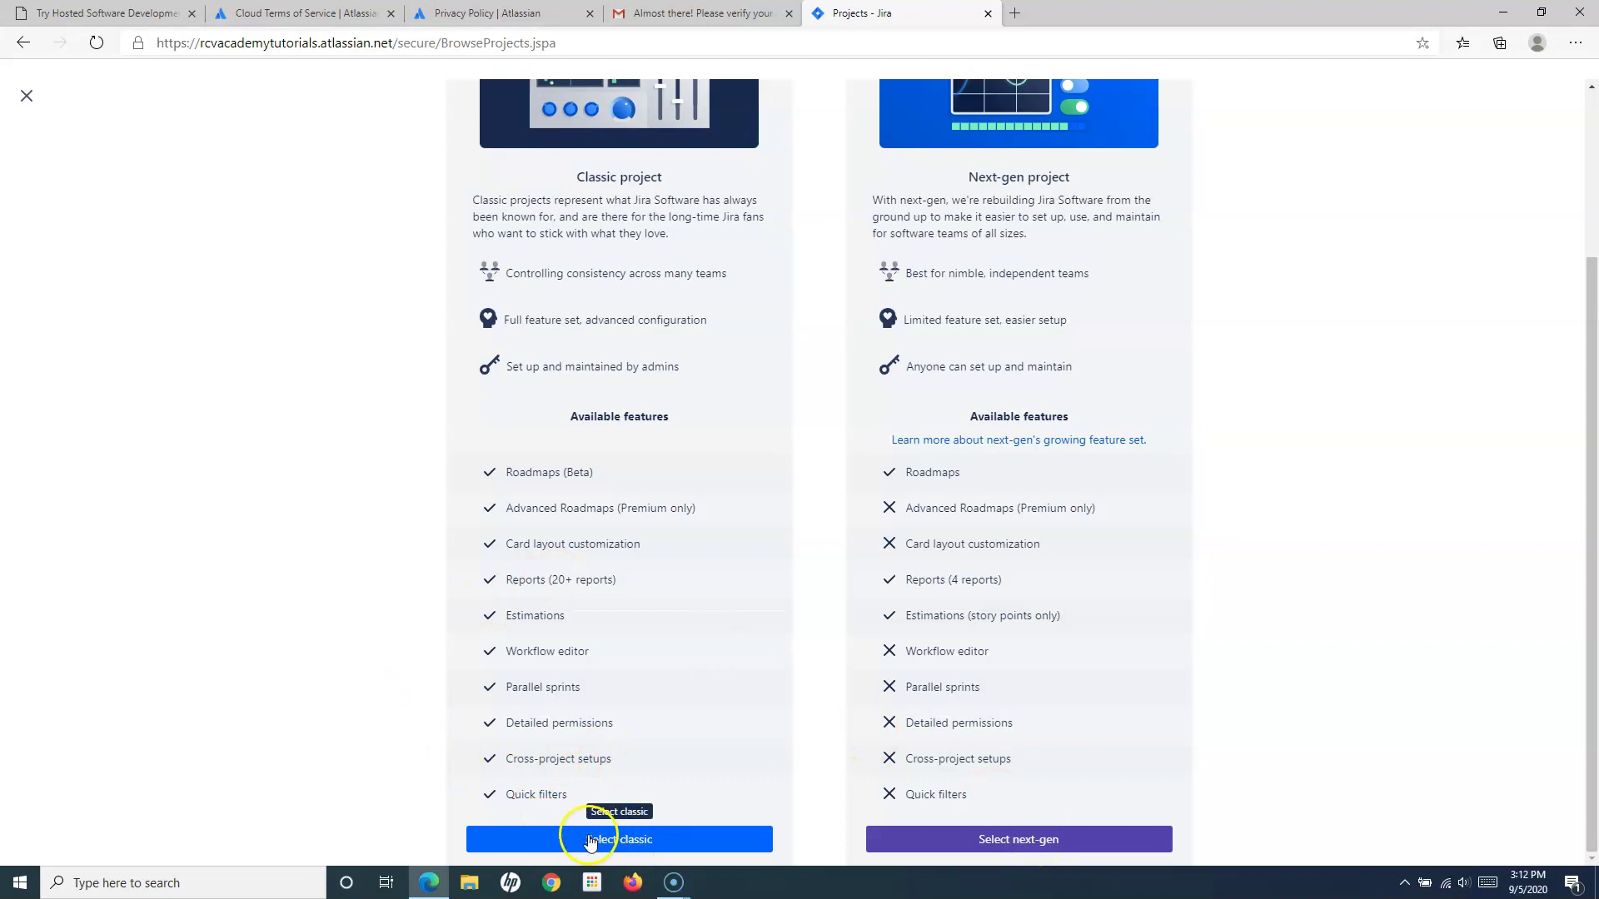
scroll(660, 689, up, 3)
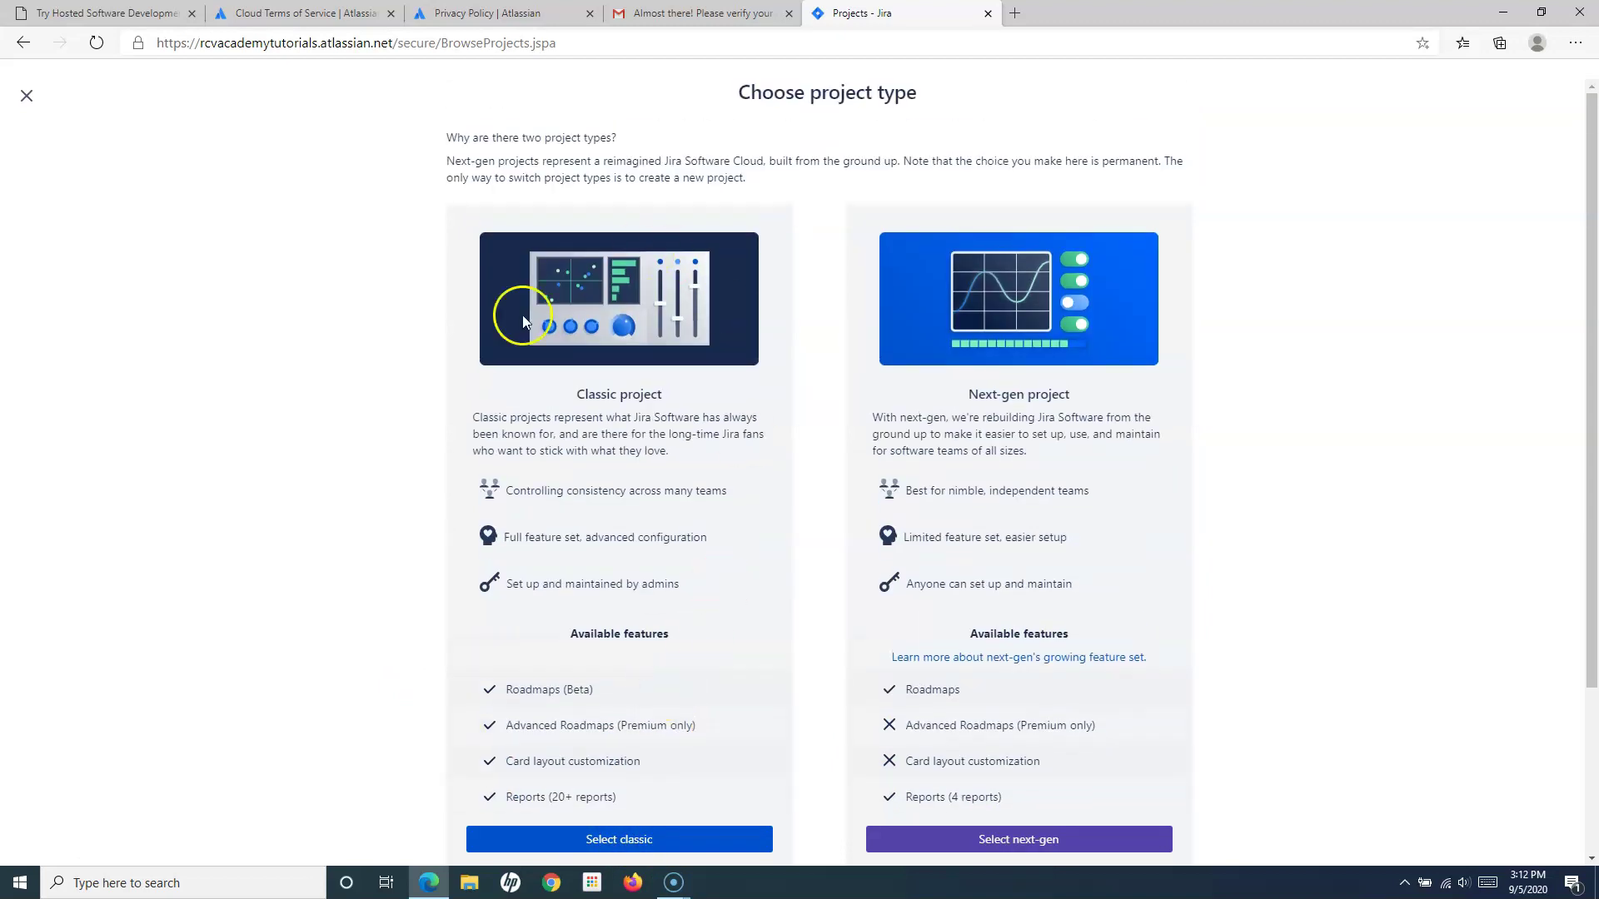
scroll(678, 612, down, 2)
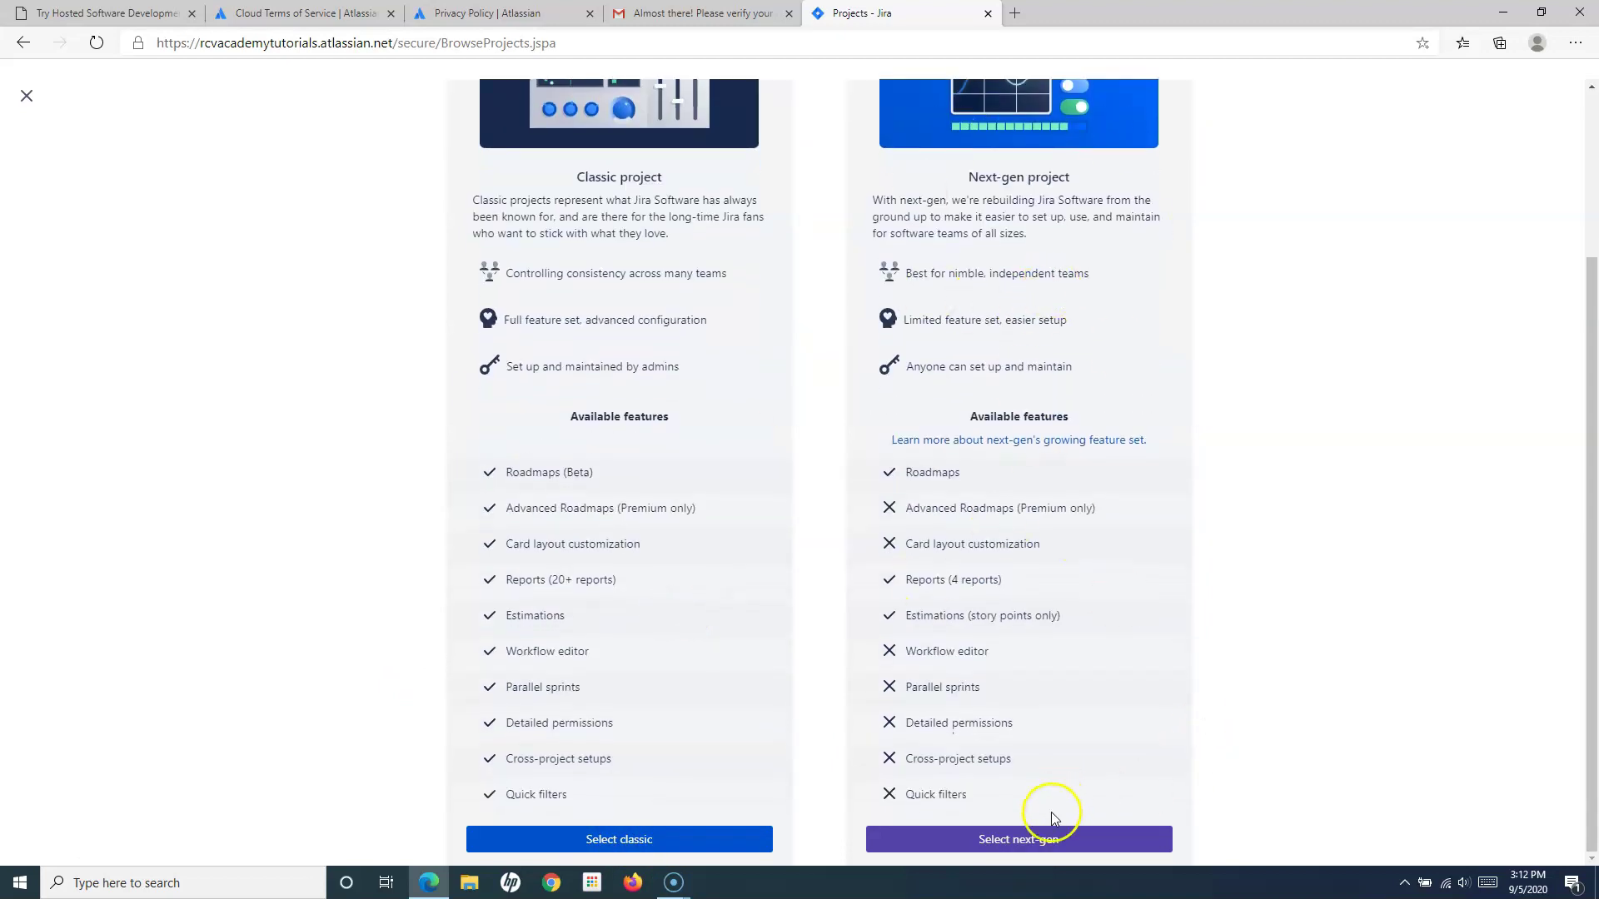
Open the page about next-gen's growing feature set and review its overview, shipped features and features in the works
click(918, 450)
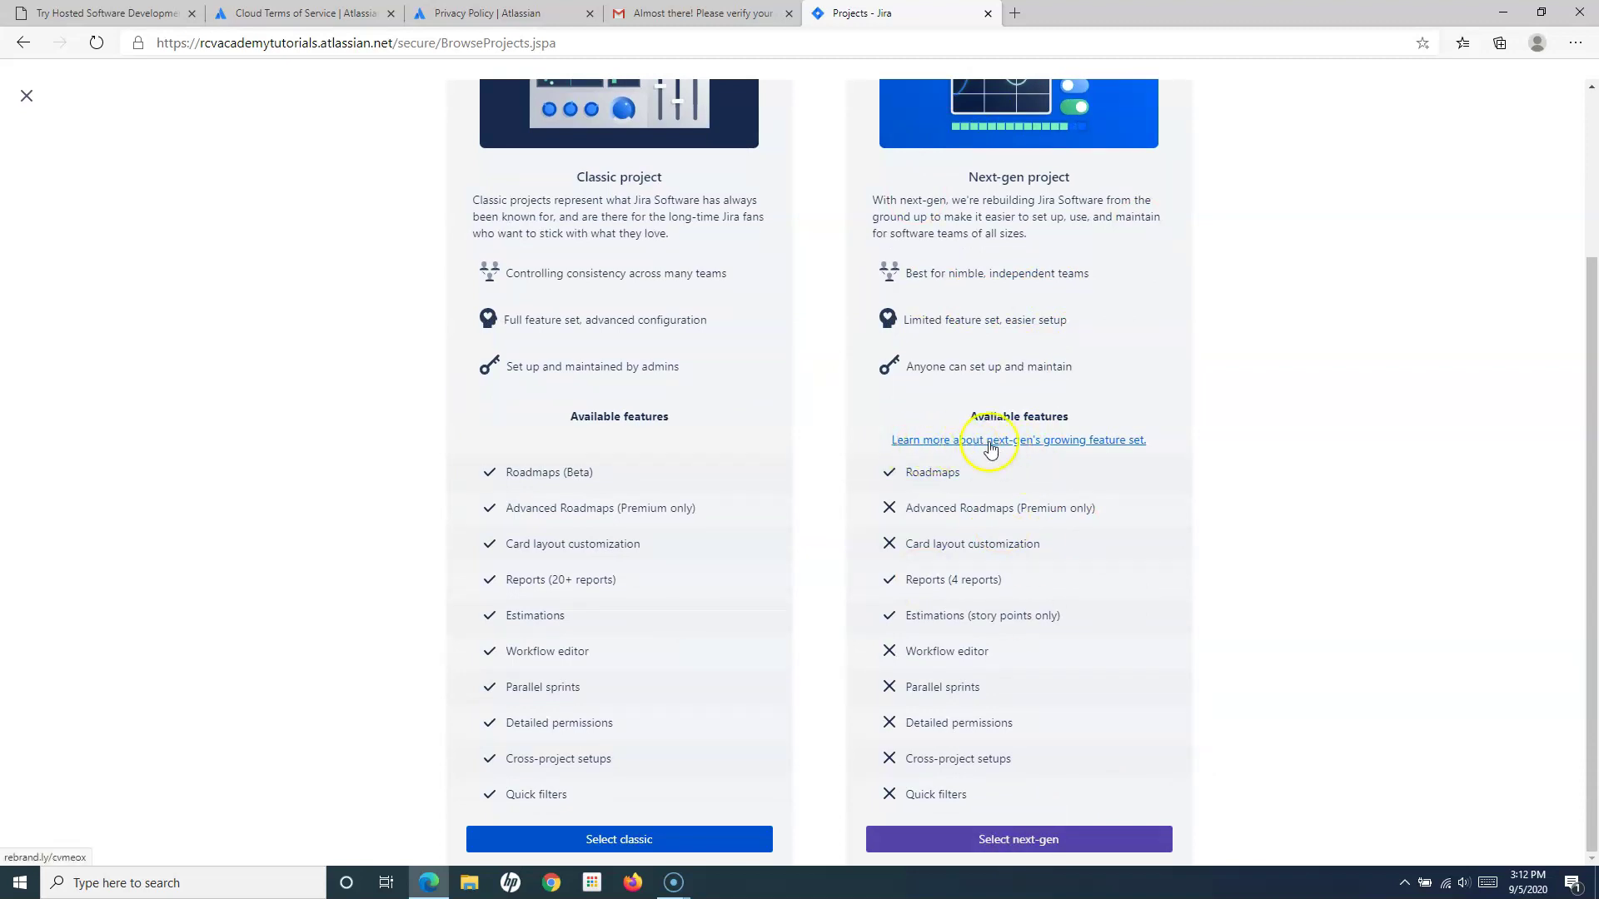
click(1031, 447)
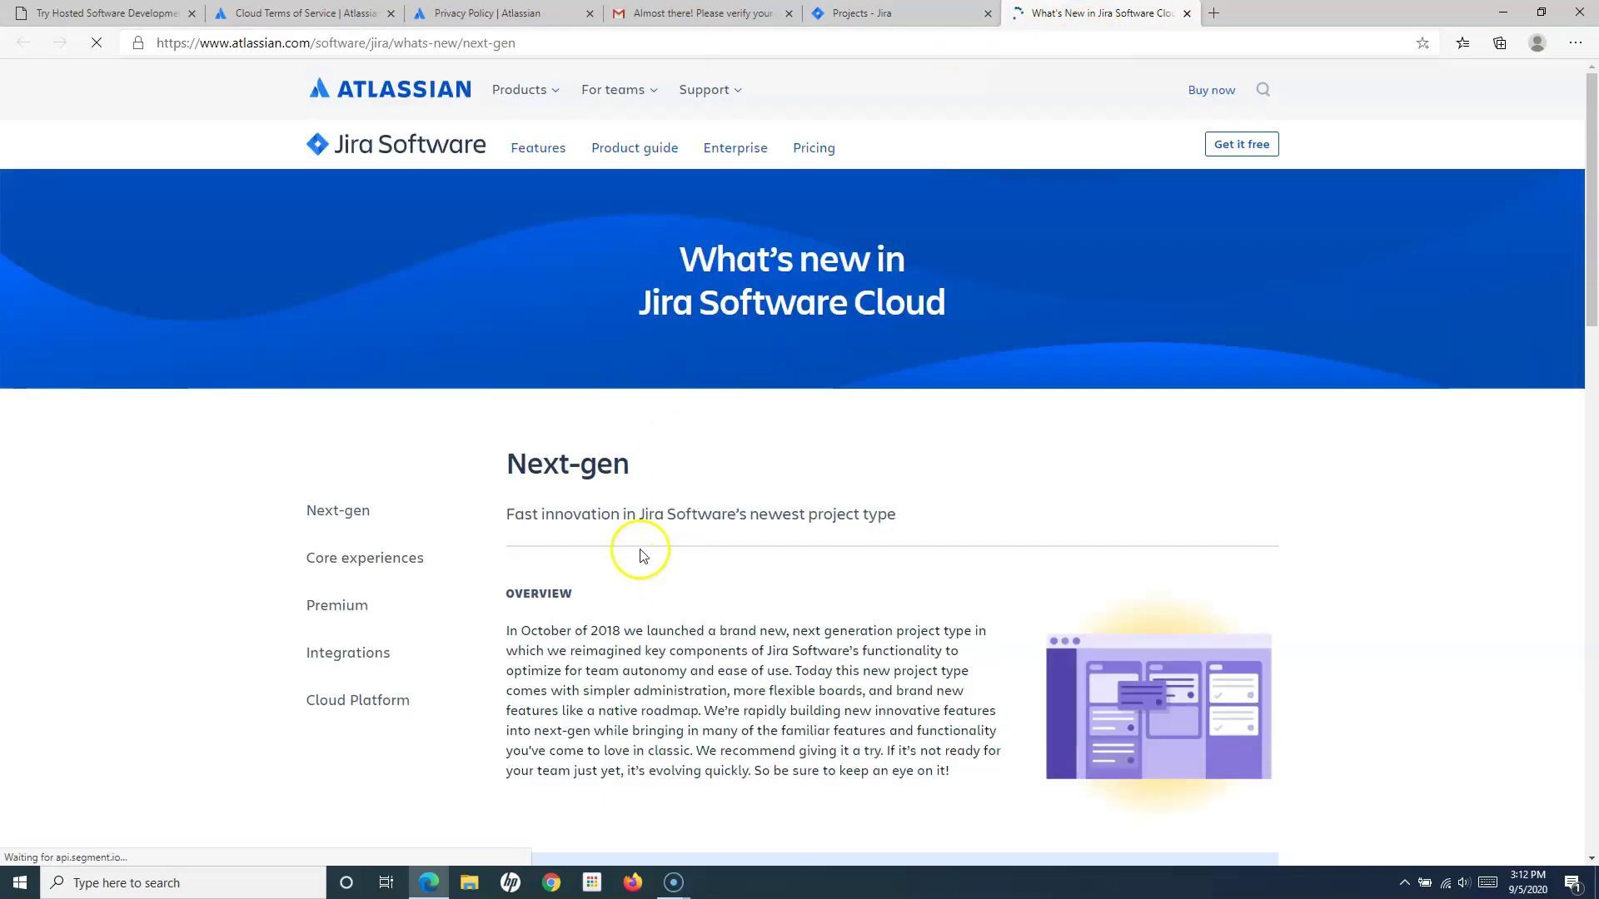
scroll(760, 578, down, 4)
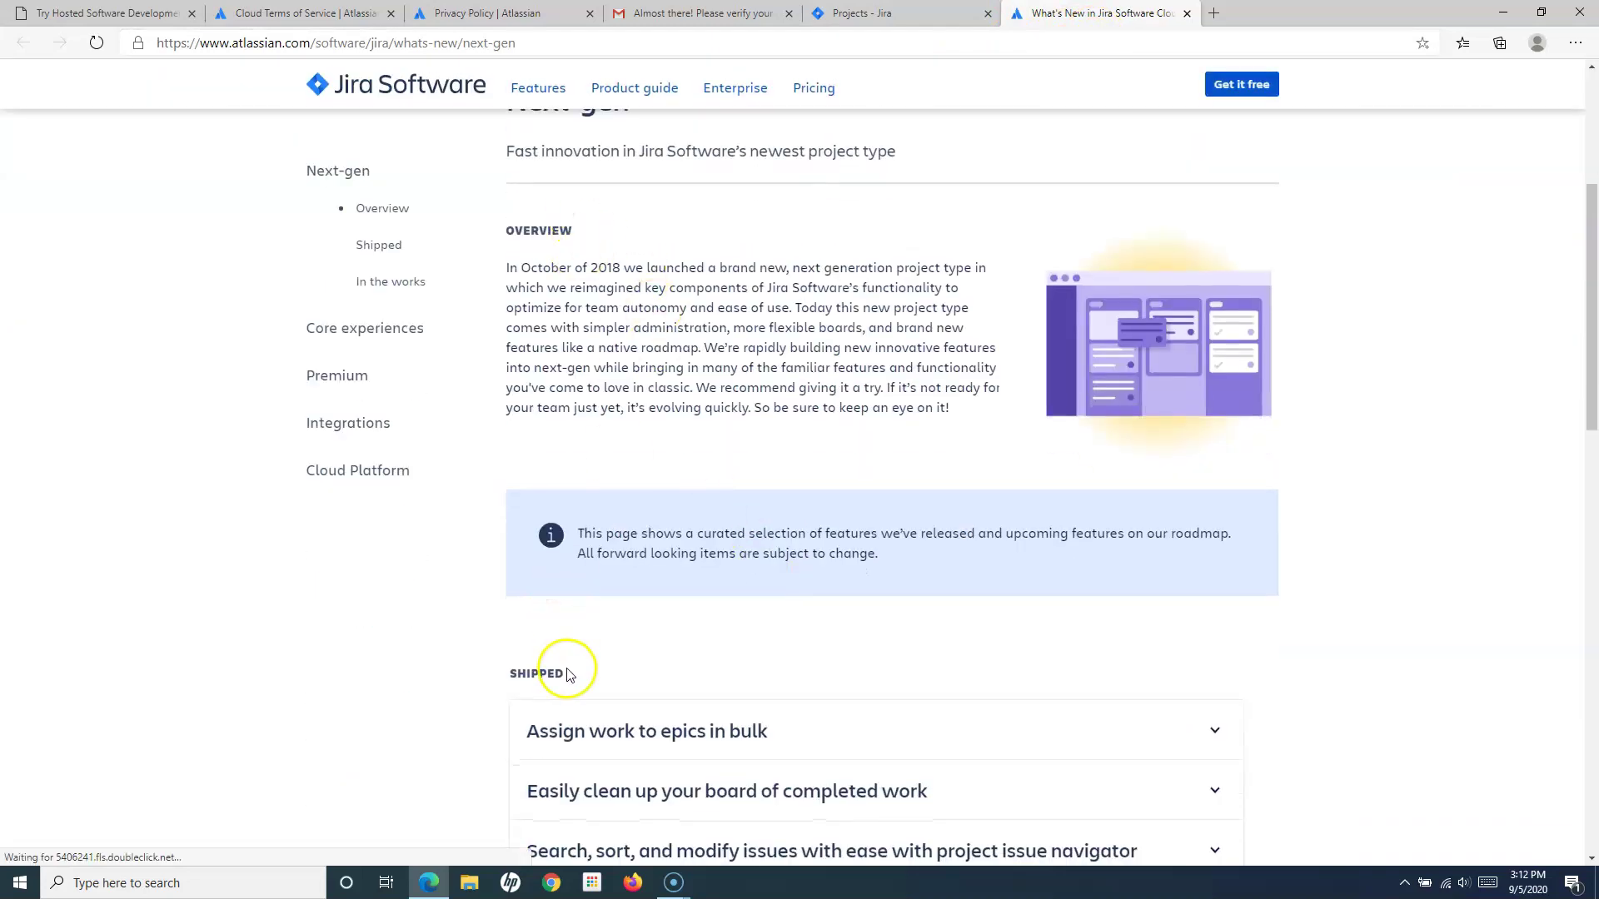
scroll(674, 403, up, 3)
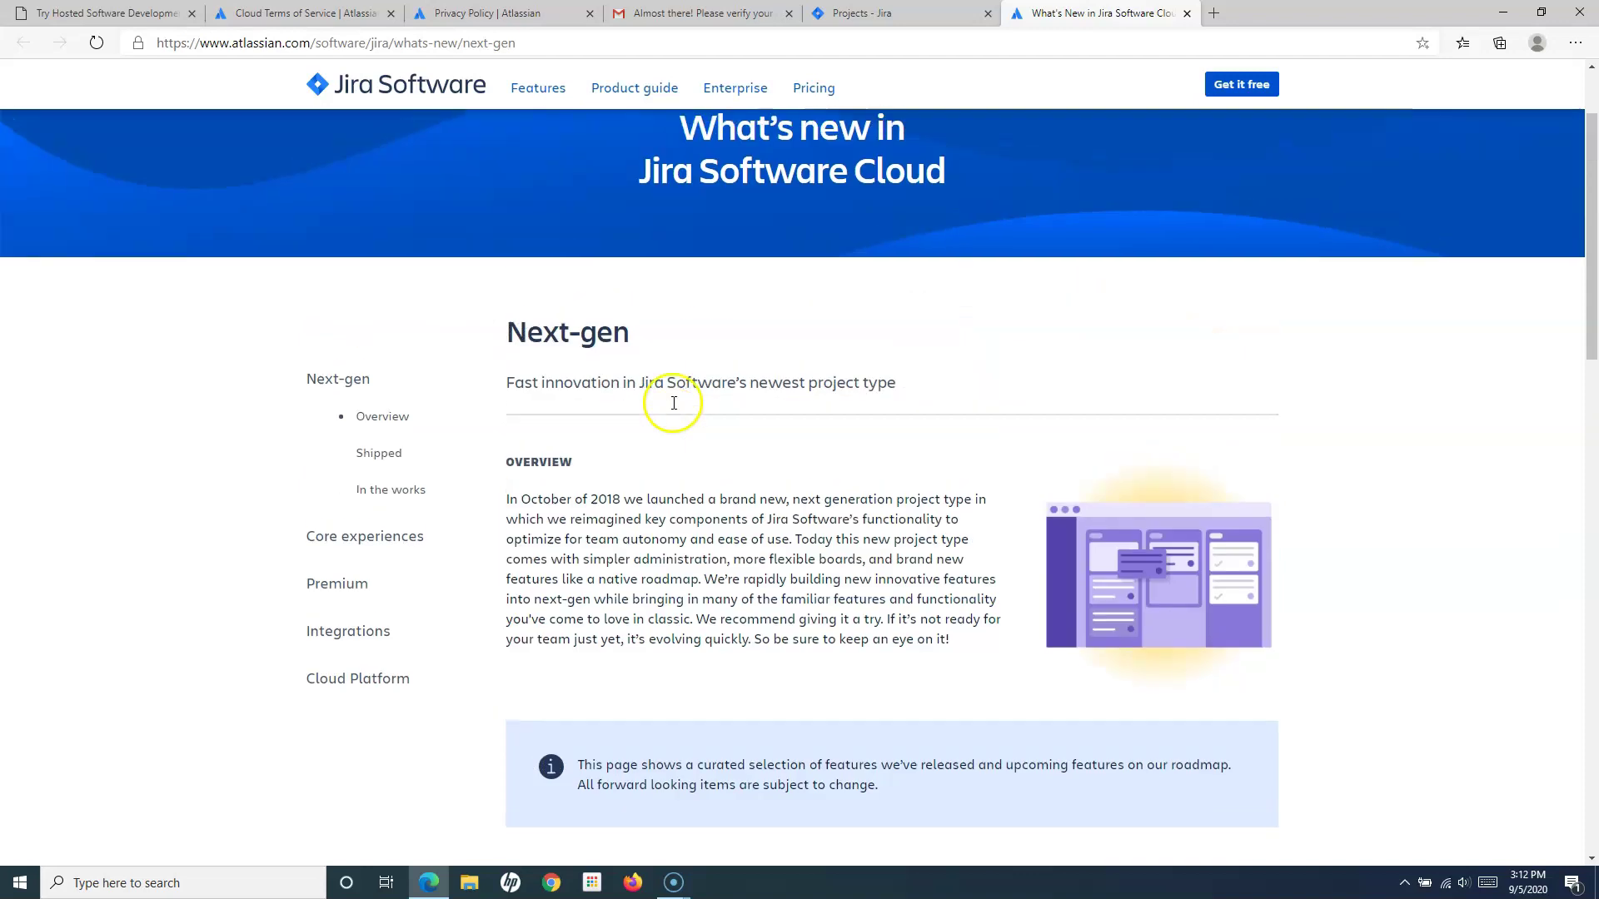
scroll(878, 523, down, 10)
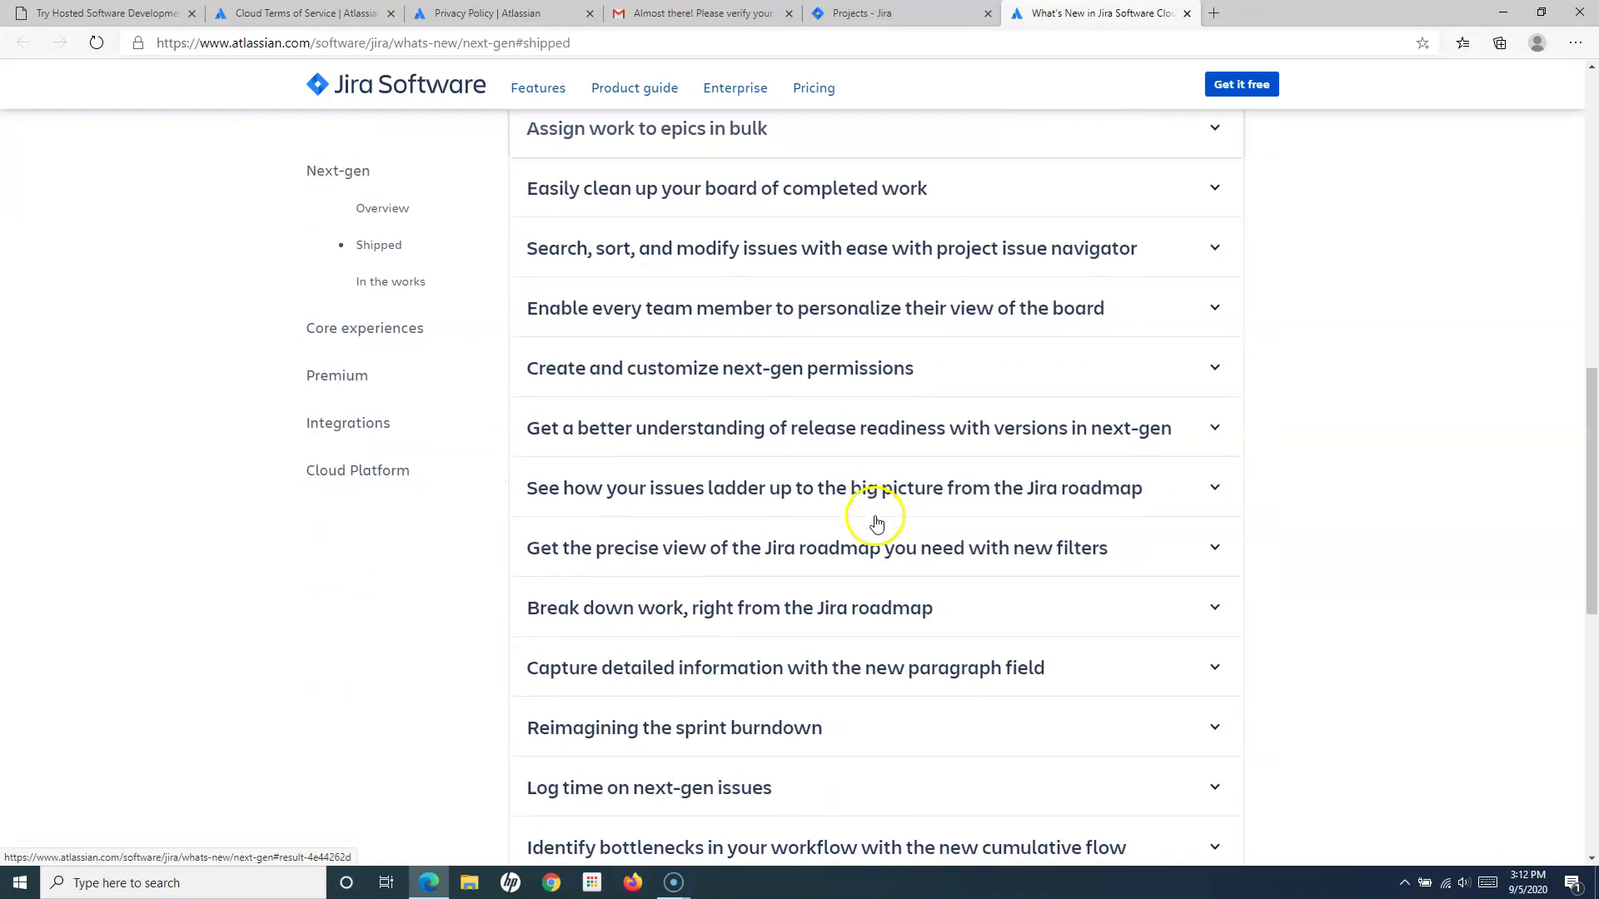
scroll(983, 545, down, 7)
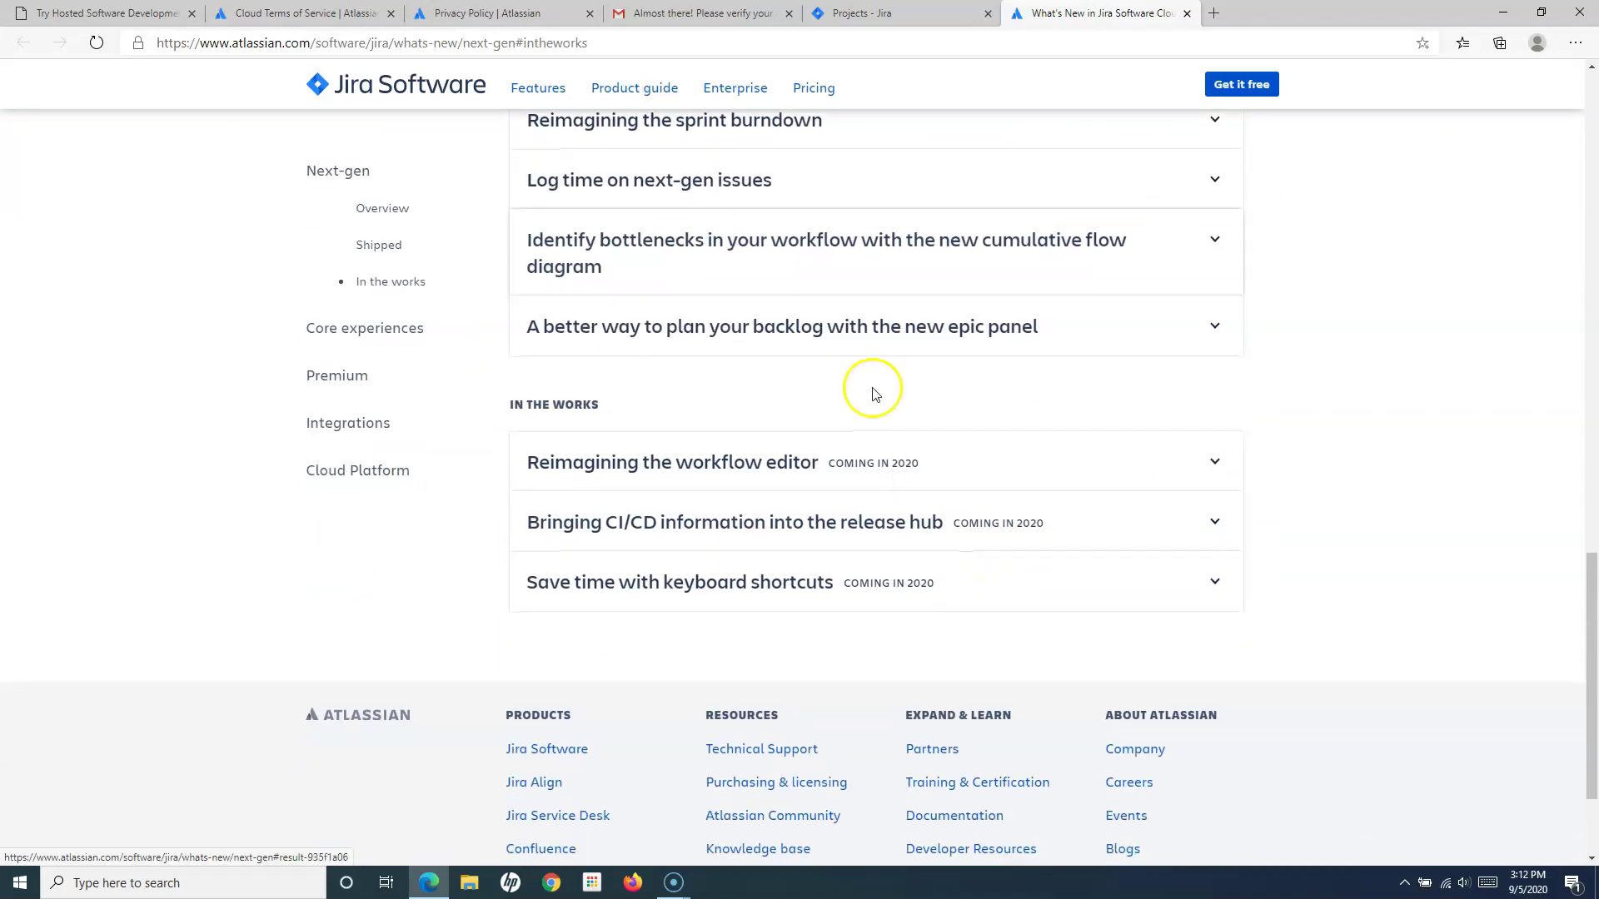
scroll(789, 603, up, 7)
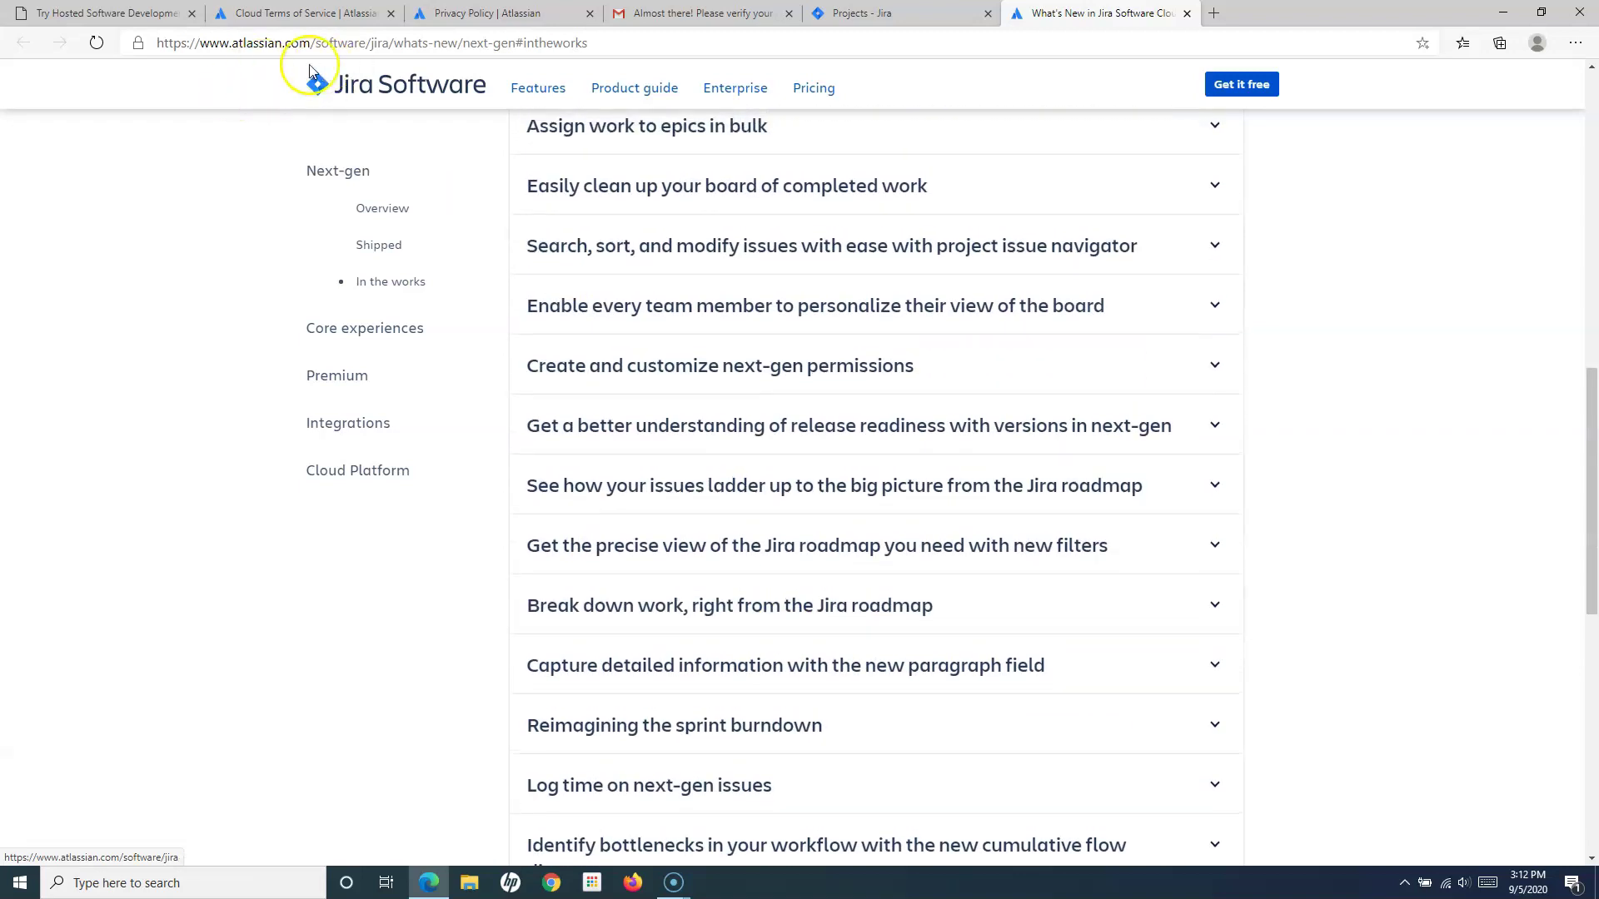
scroll(731, 421, up, 11)
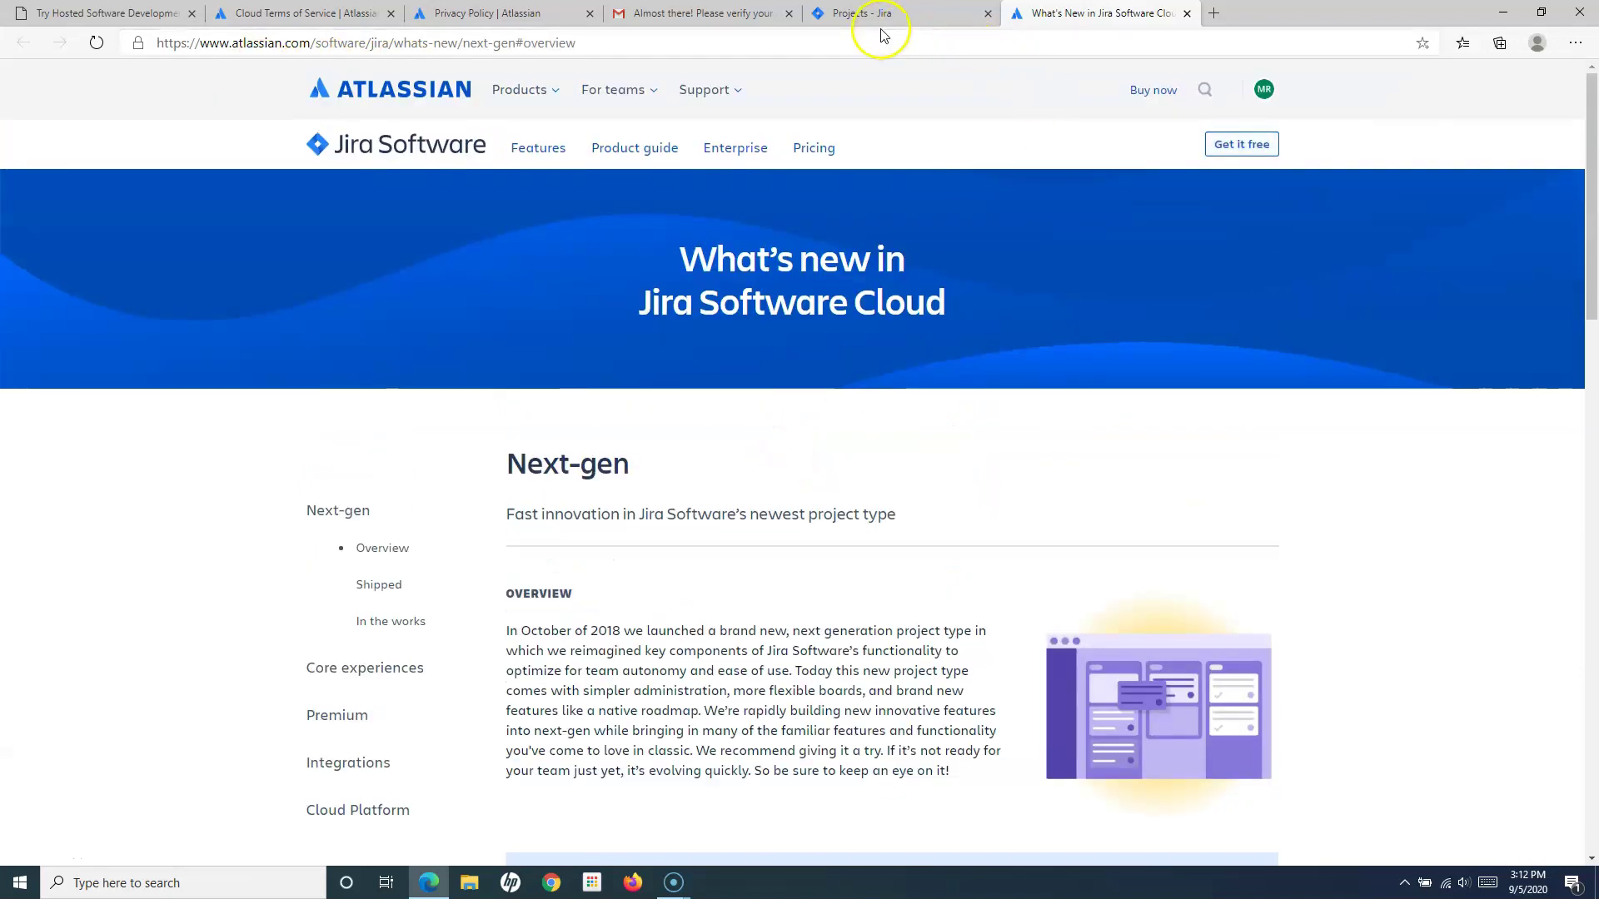
Return to the project type choice, select the next-gen type and name the new project "RCV Next Gen"
click(884, 14)
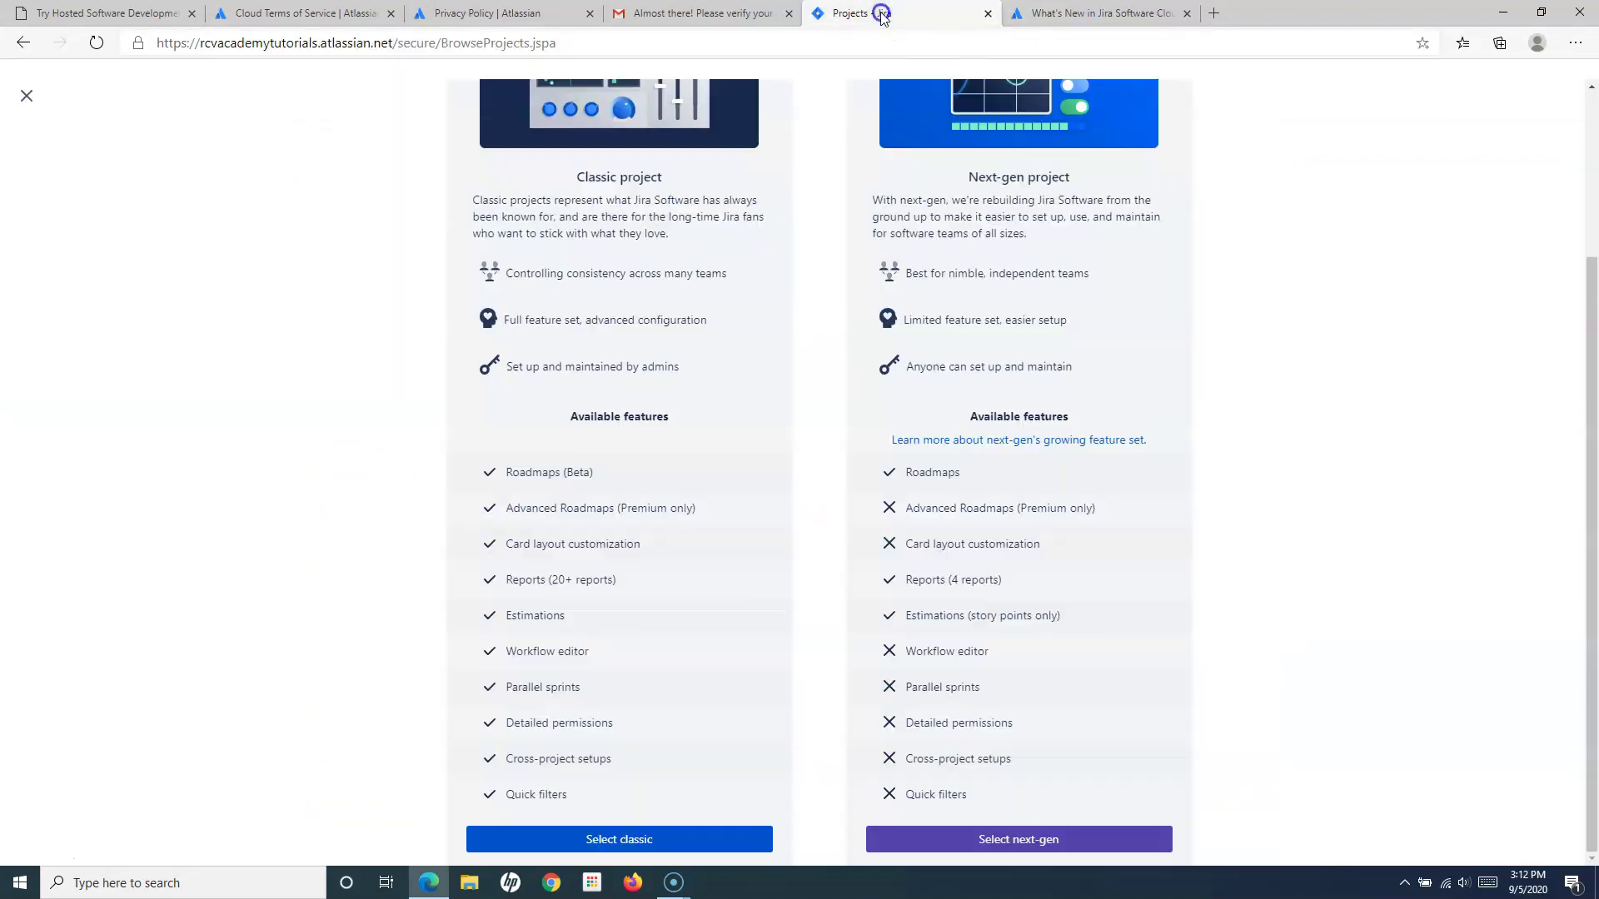
click(1041, 841)
click(699, 359)
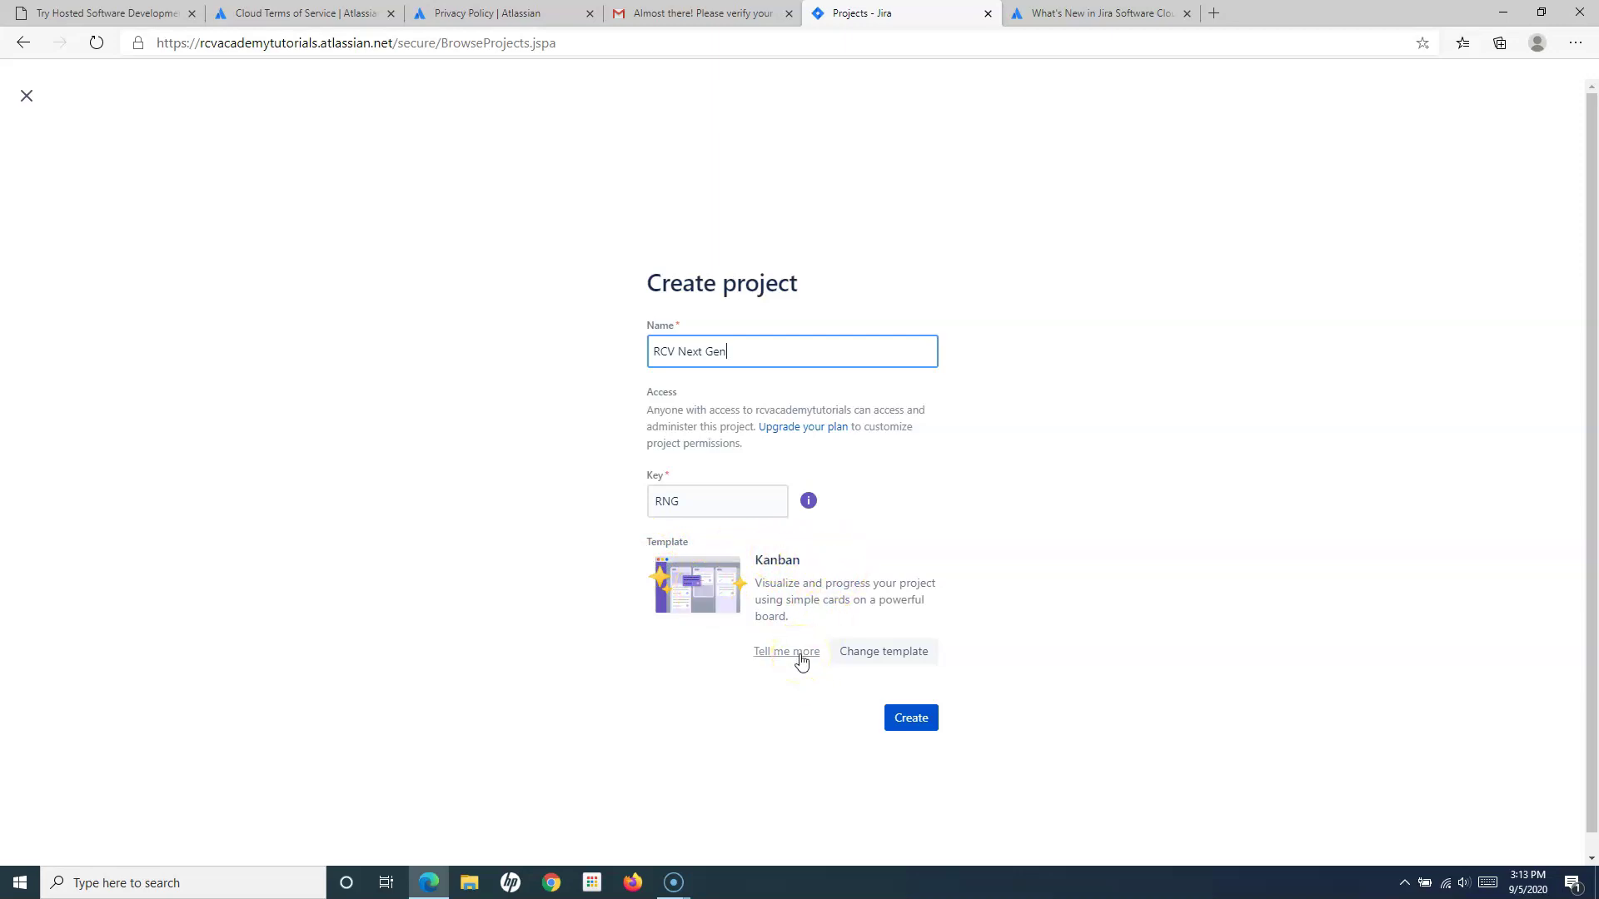
Open the details of the next-gen Kanban template, review its features and return to the project form
click(800, 656)
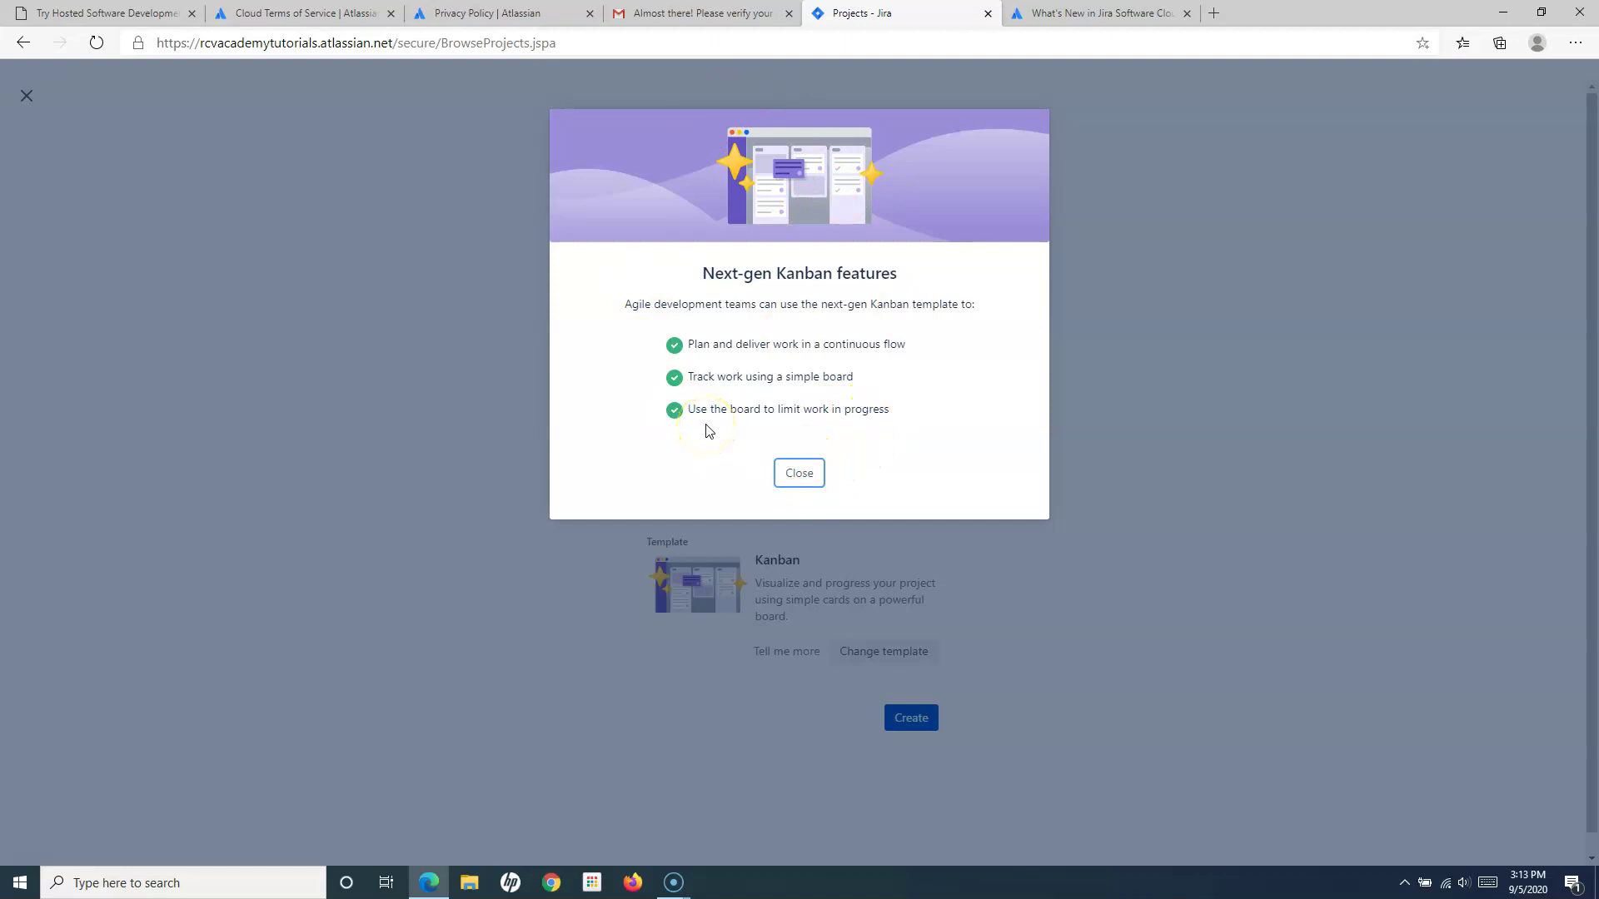
click(797, 475)
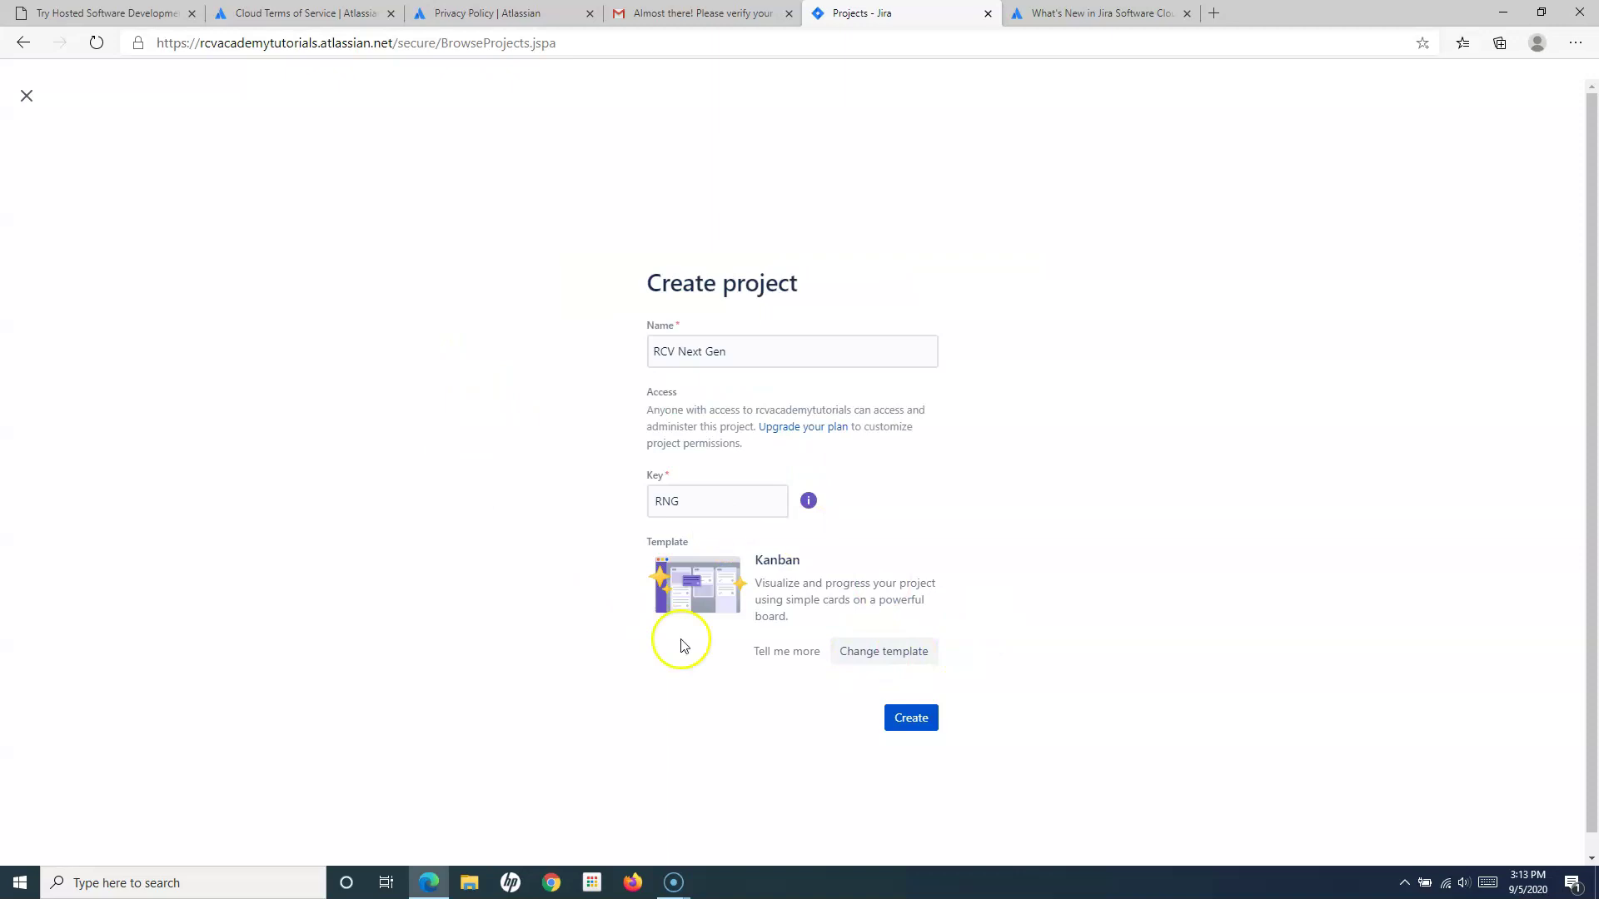
click(831, 346)
Review the next-gen template choices, keep the Software category, select the Kanban template and create the project
click(908, 665)
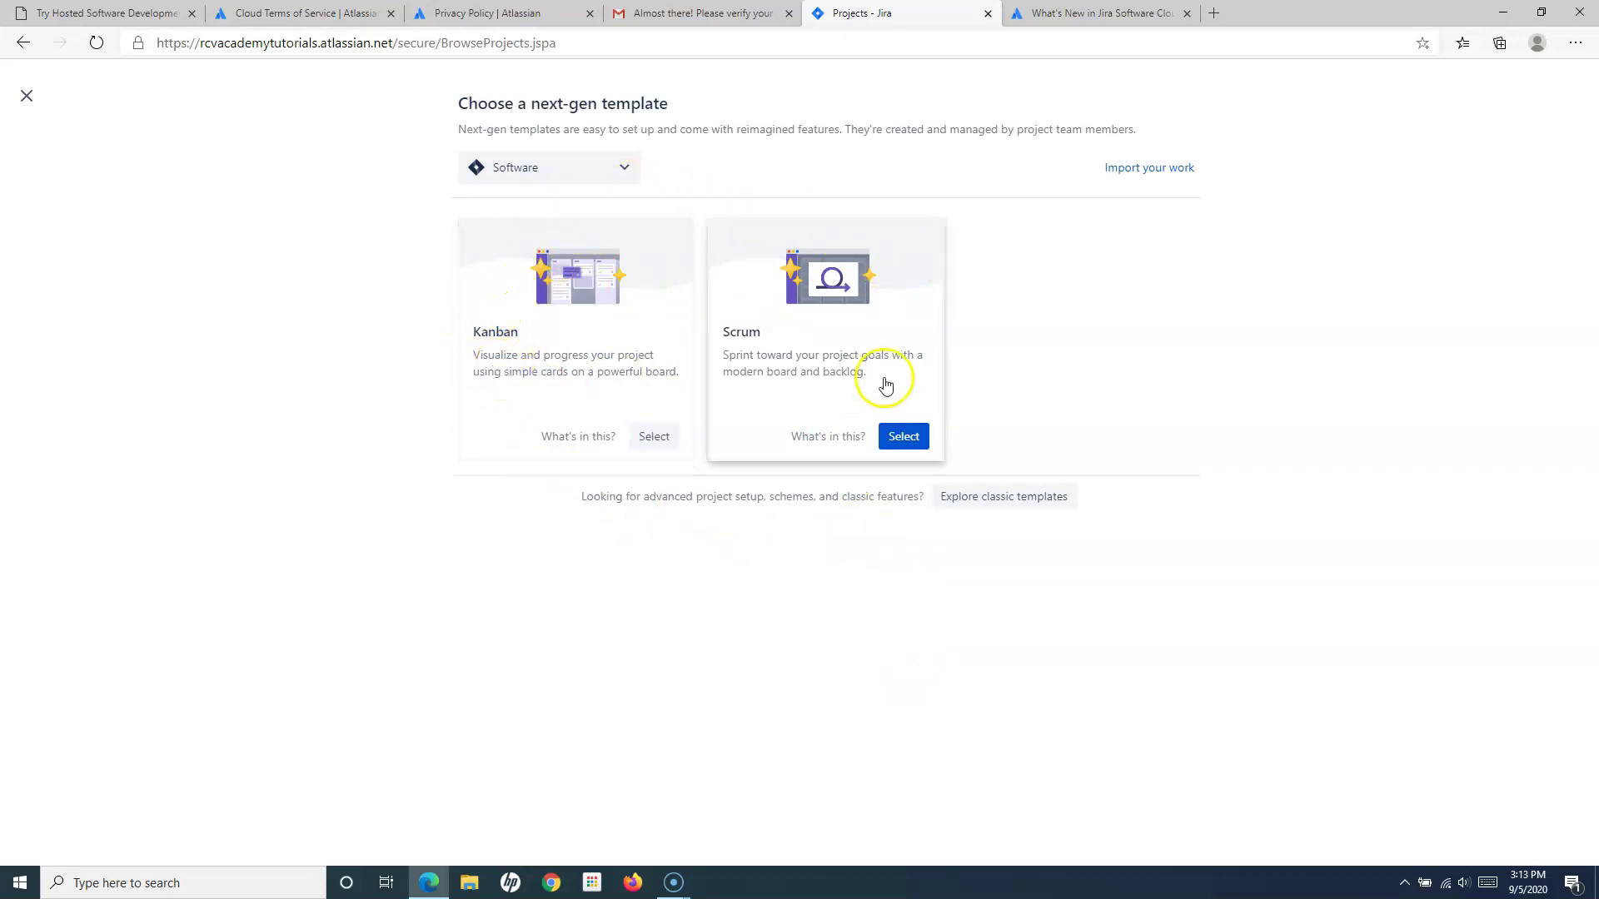
click(553, 177)
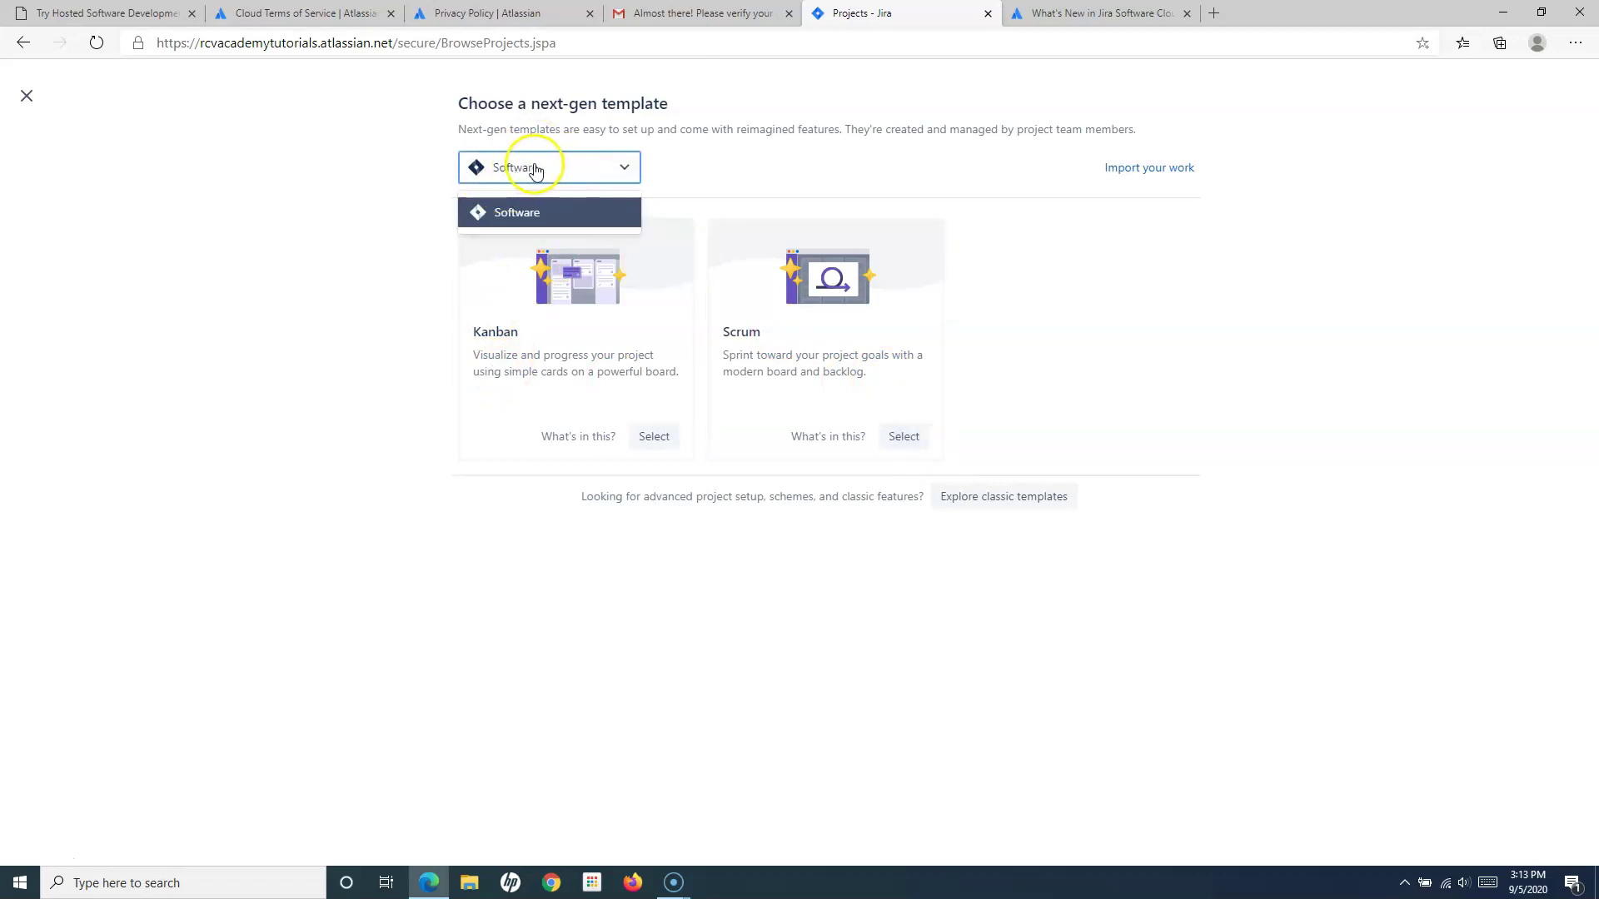
click(537, 214)
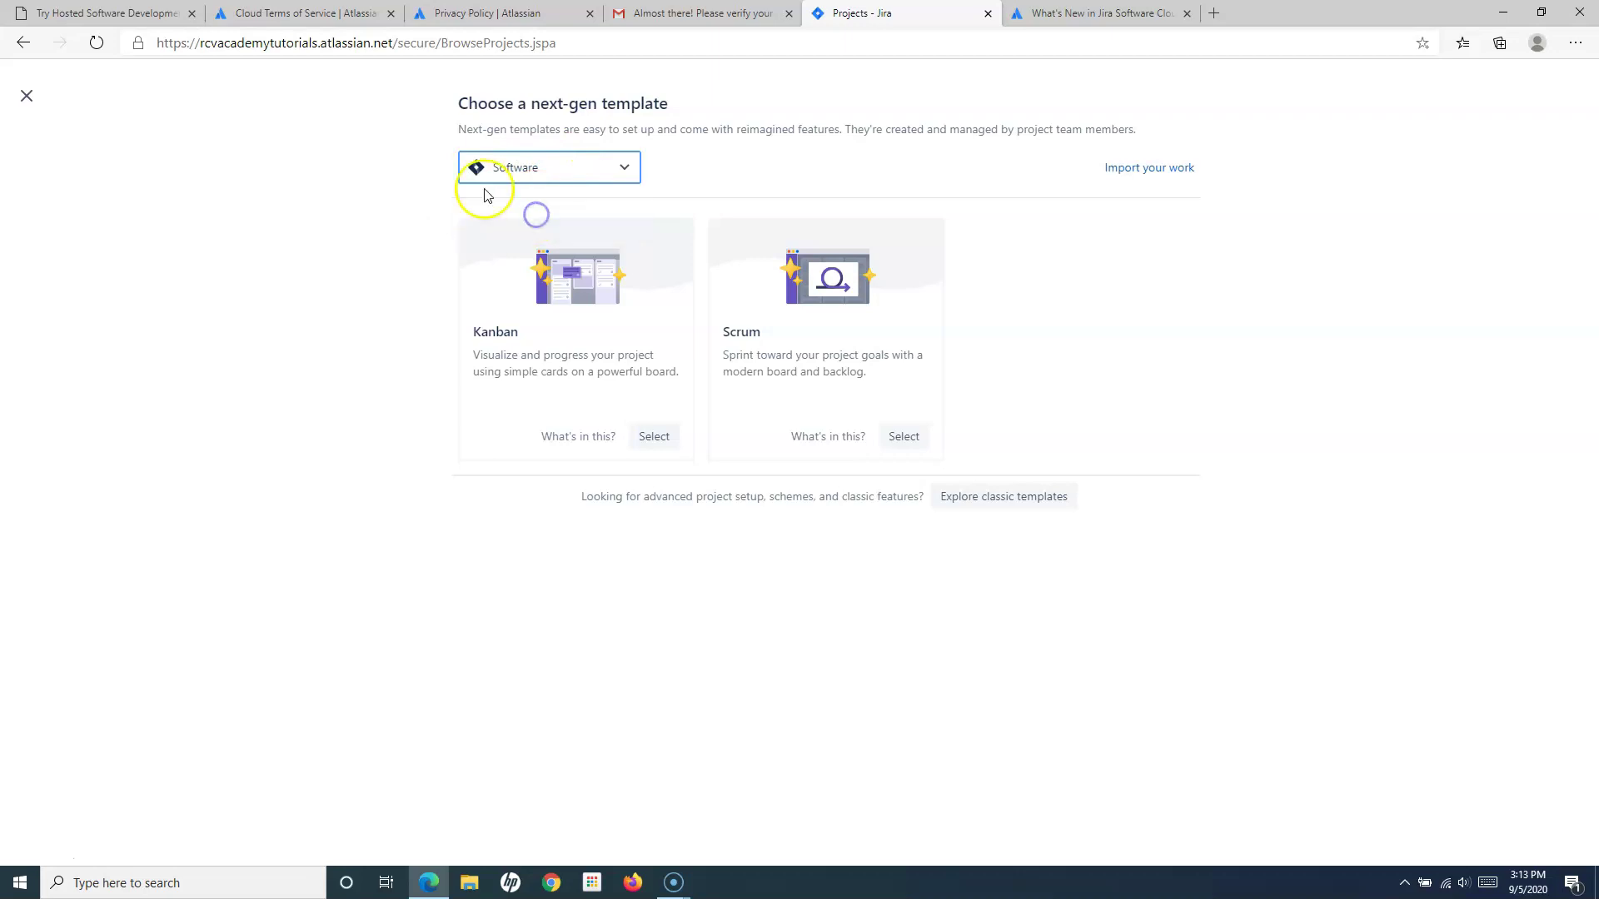
click(327, 163)
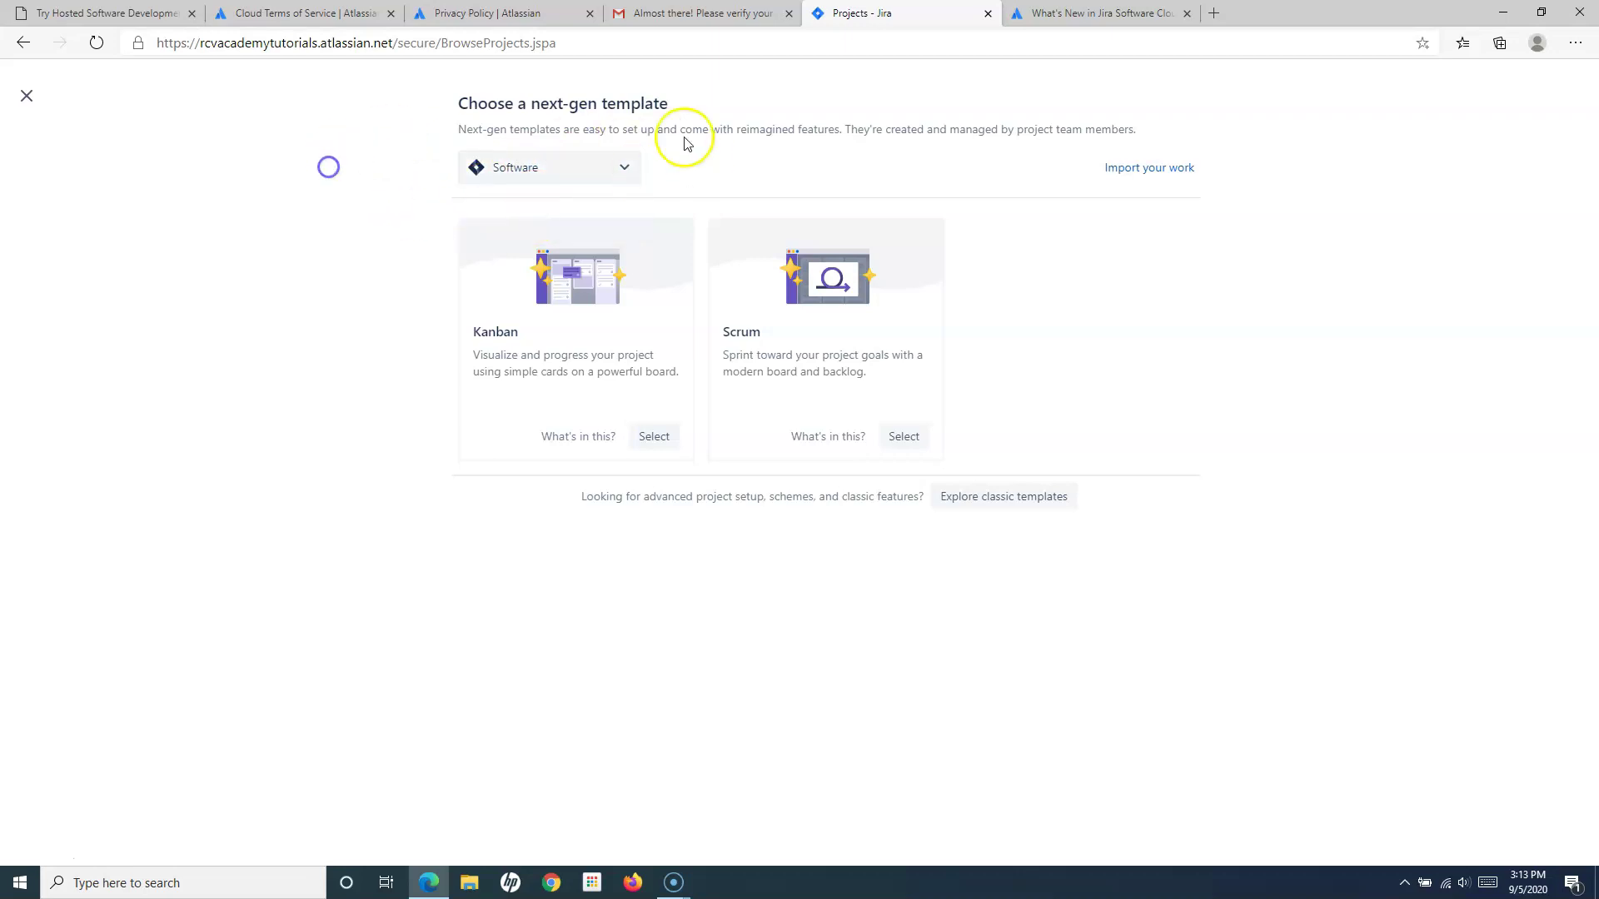
click(571, 161)
click(525, 210)
click(403, 202)
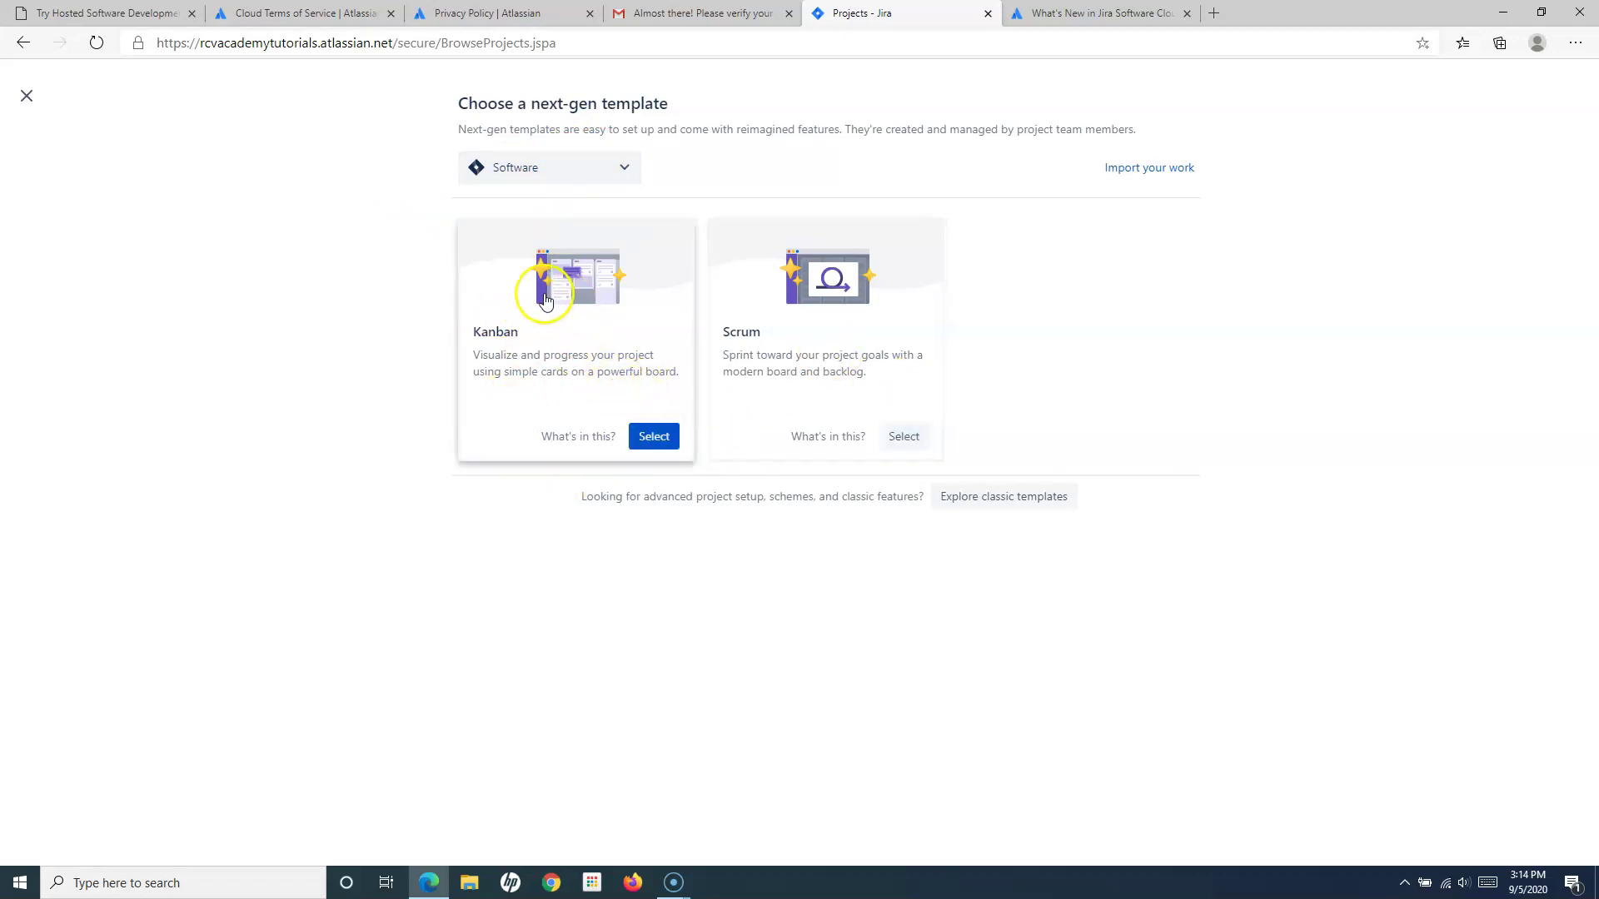
click(558, 317)
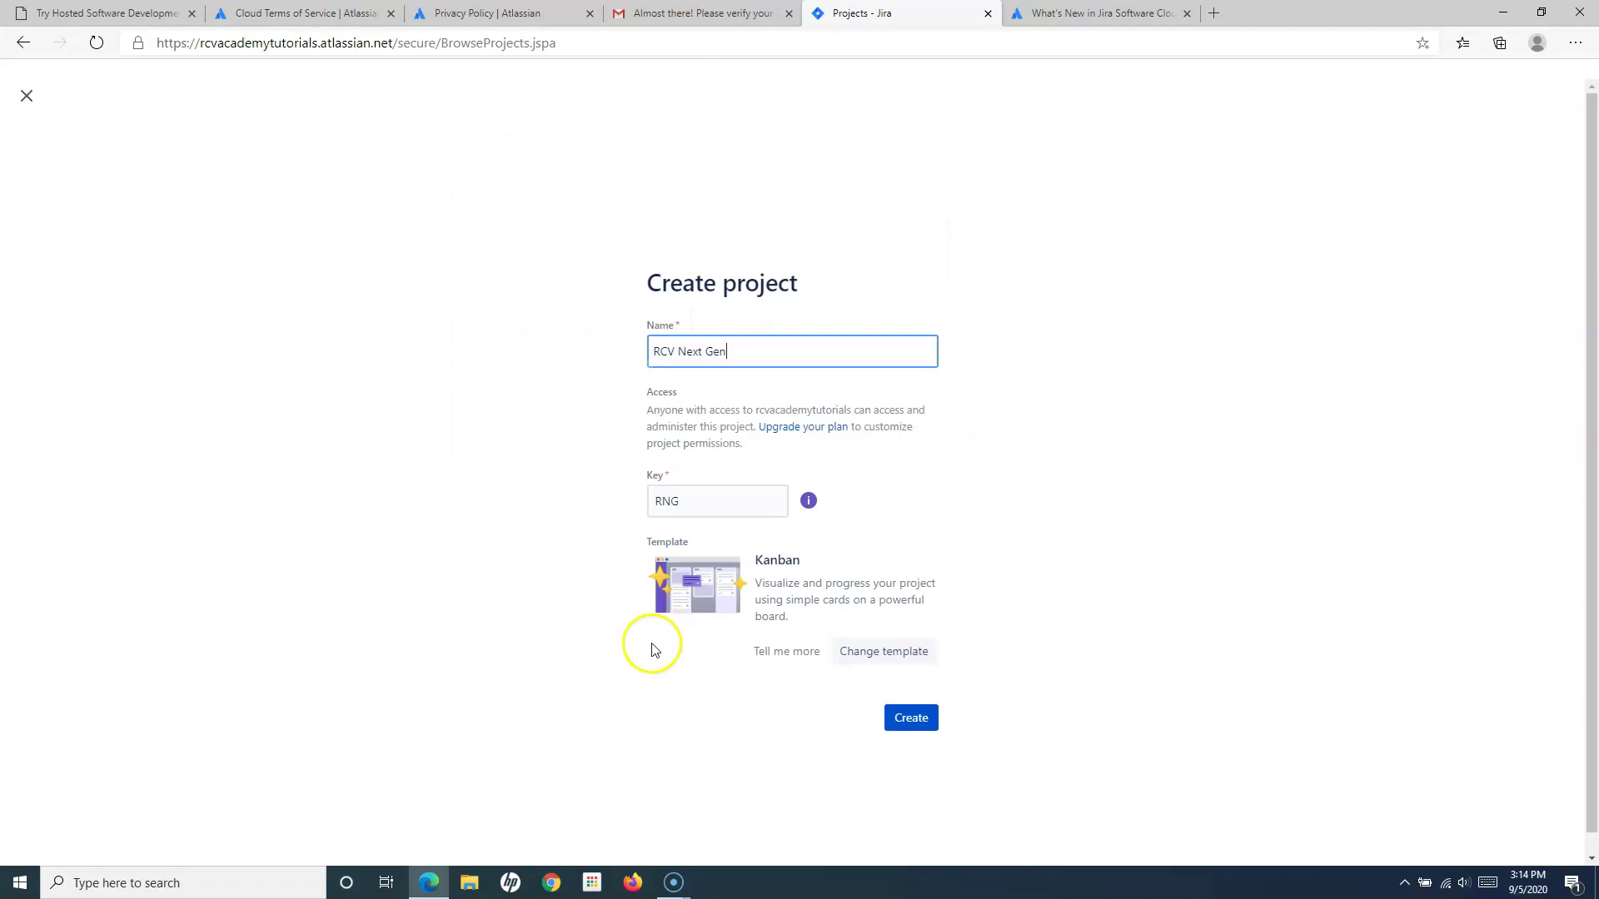
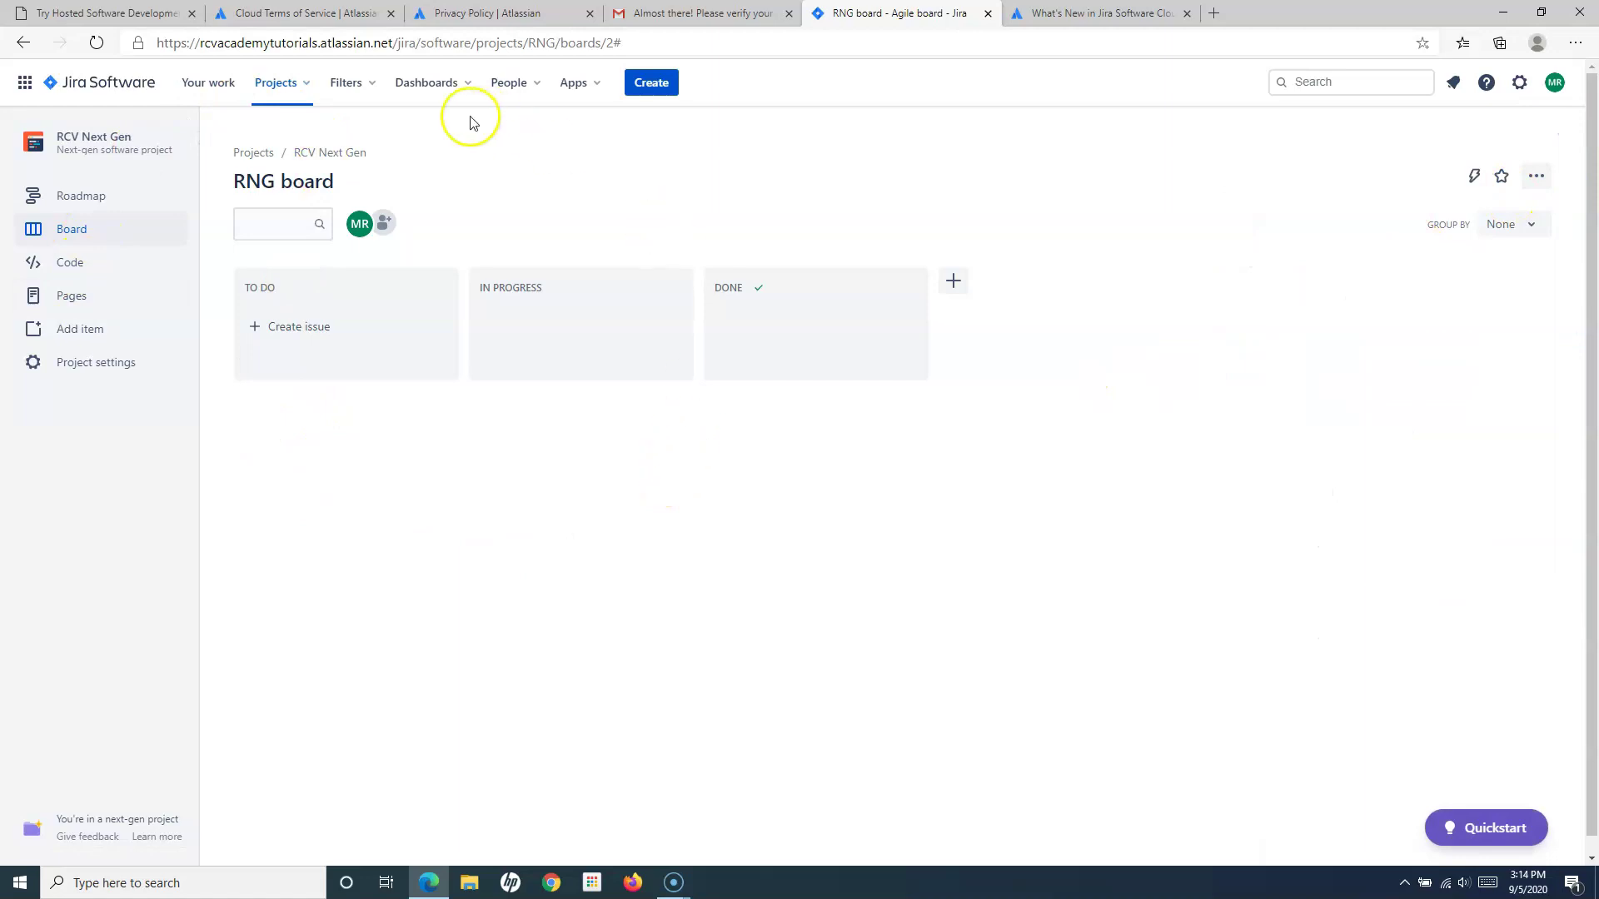
Check the list of recent projects and close it again
click(306, 84)
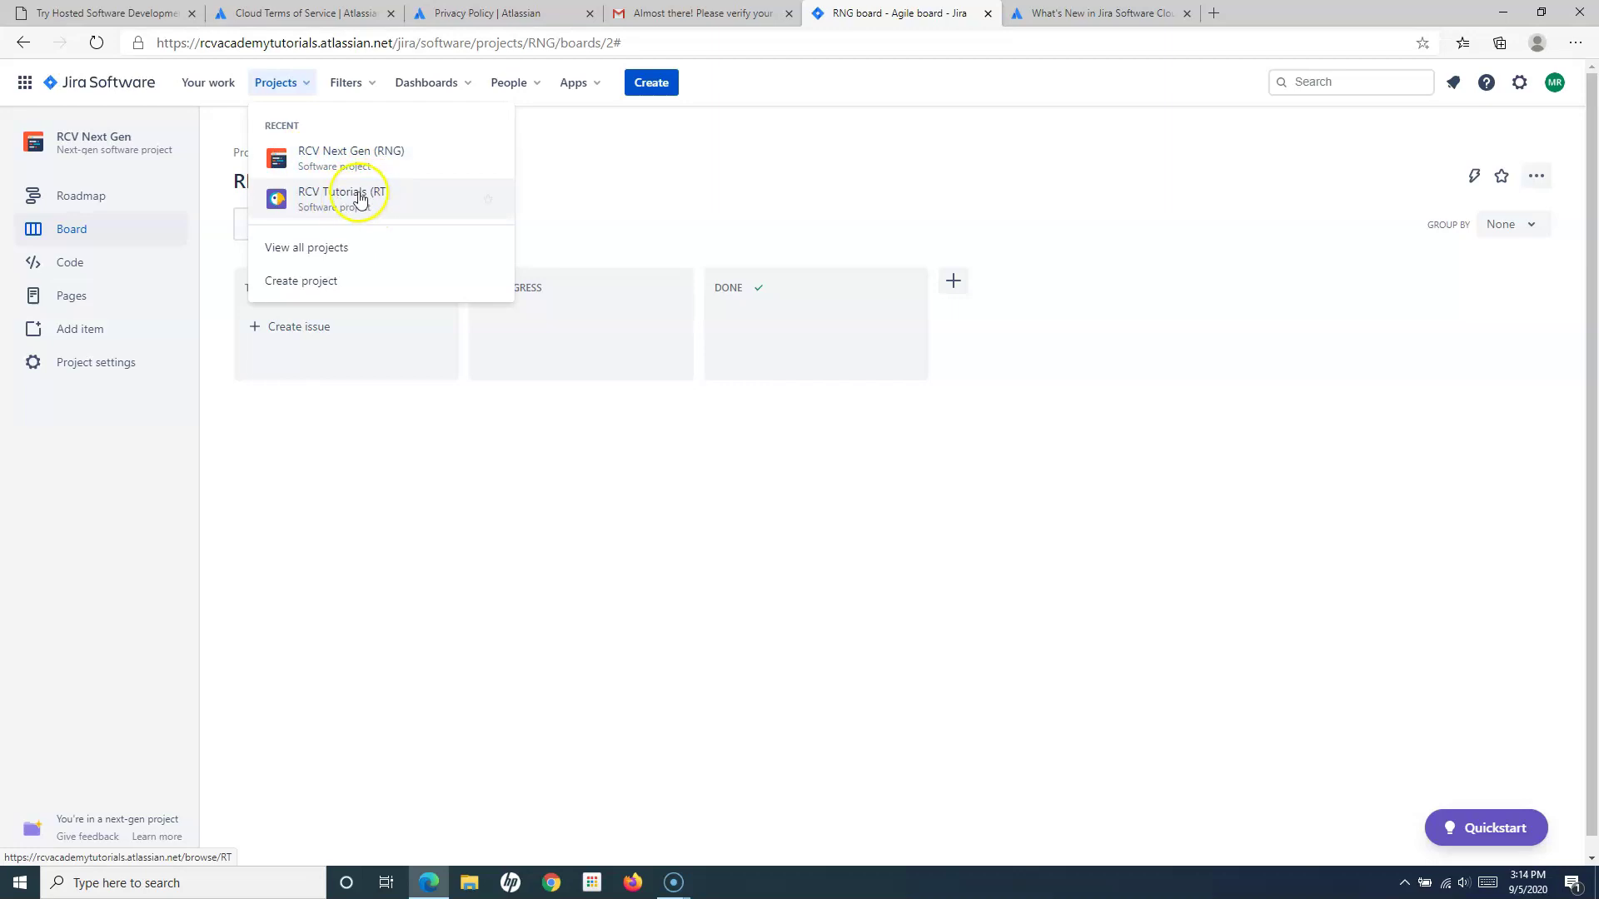
click(383, 518)
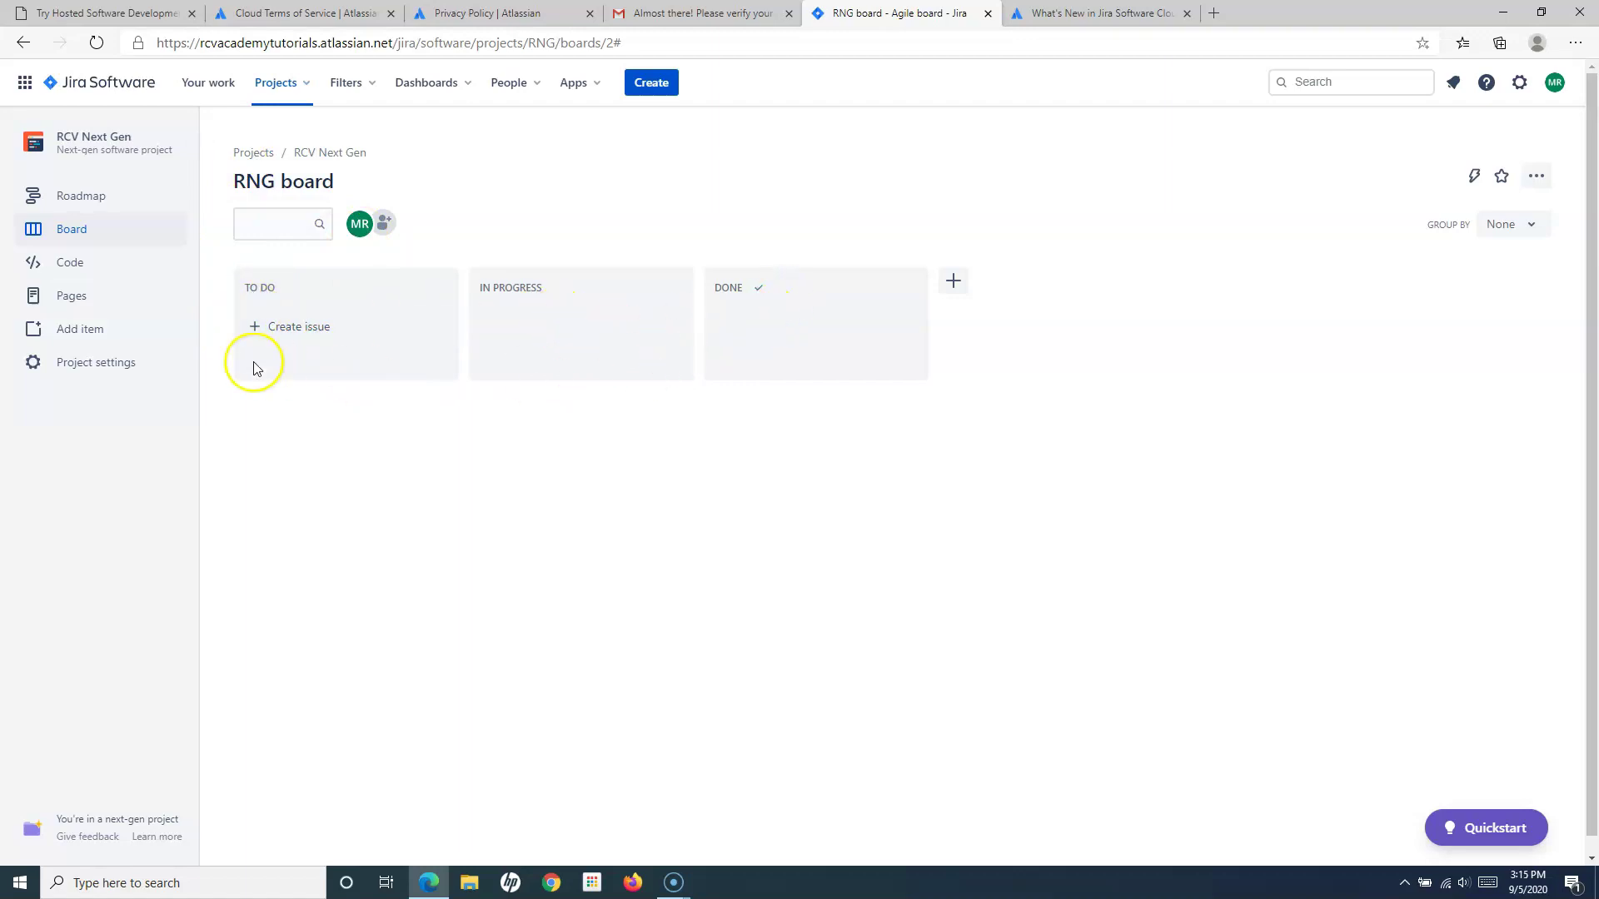
Add a column named "In Review" to the RNG board and place it between To Do and In Progress
click(952, 287)
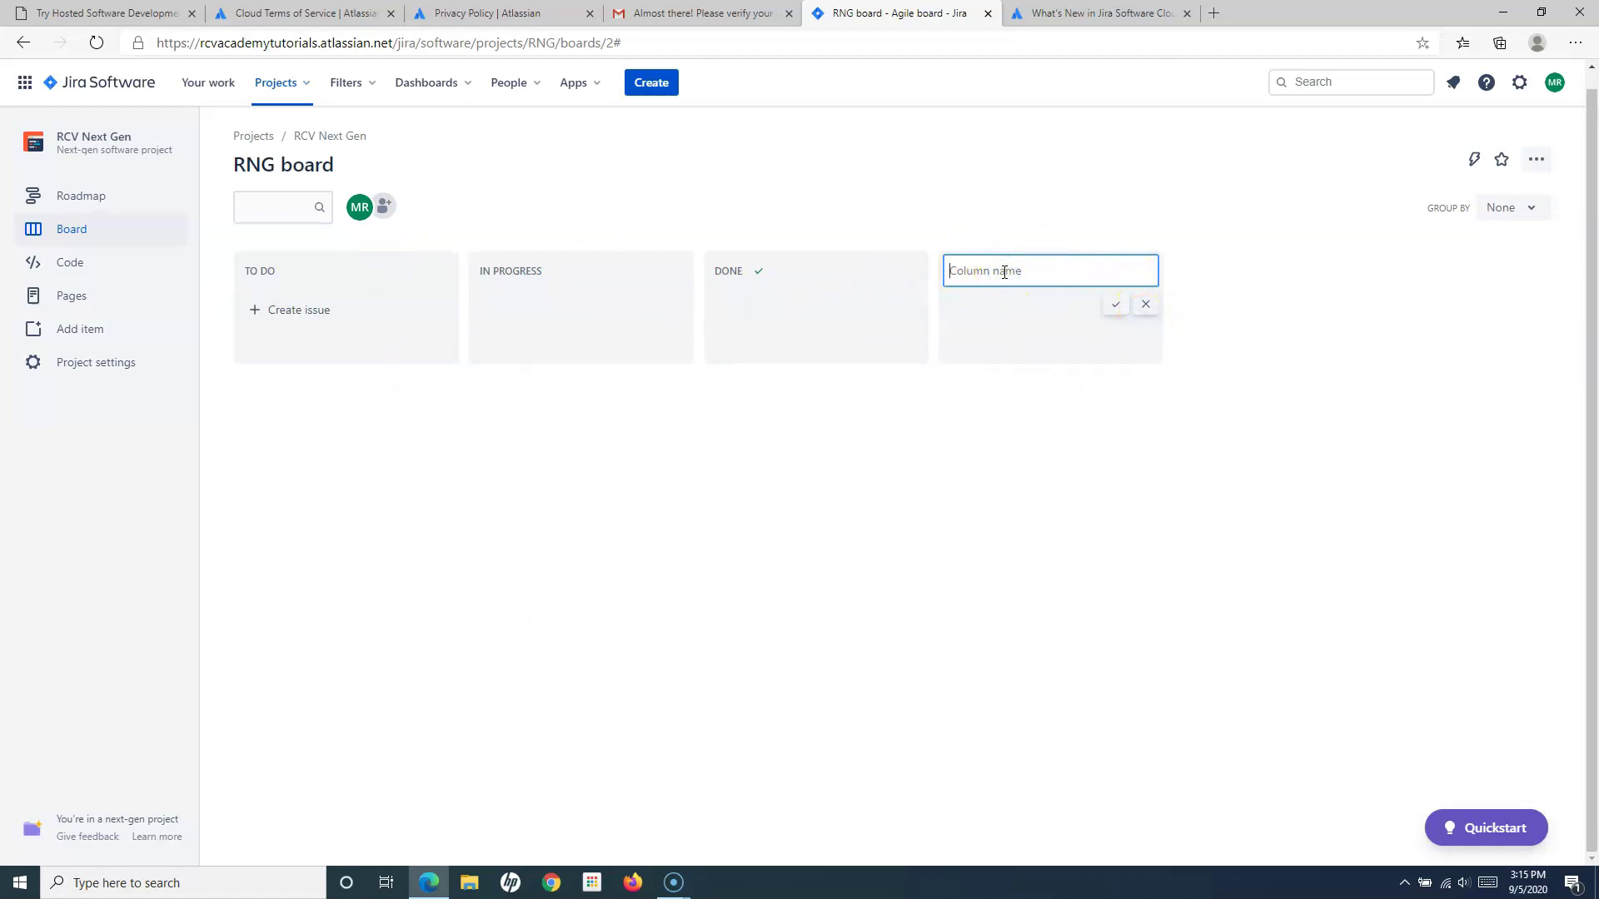
text(In Review)
click(1115, 304)
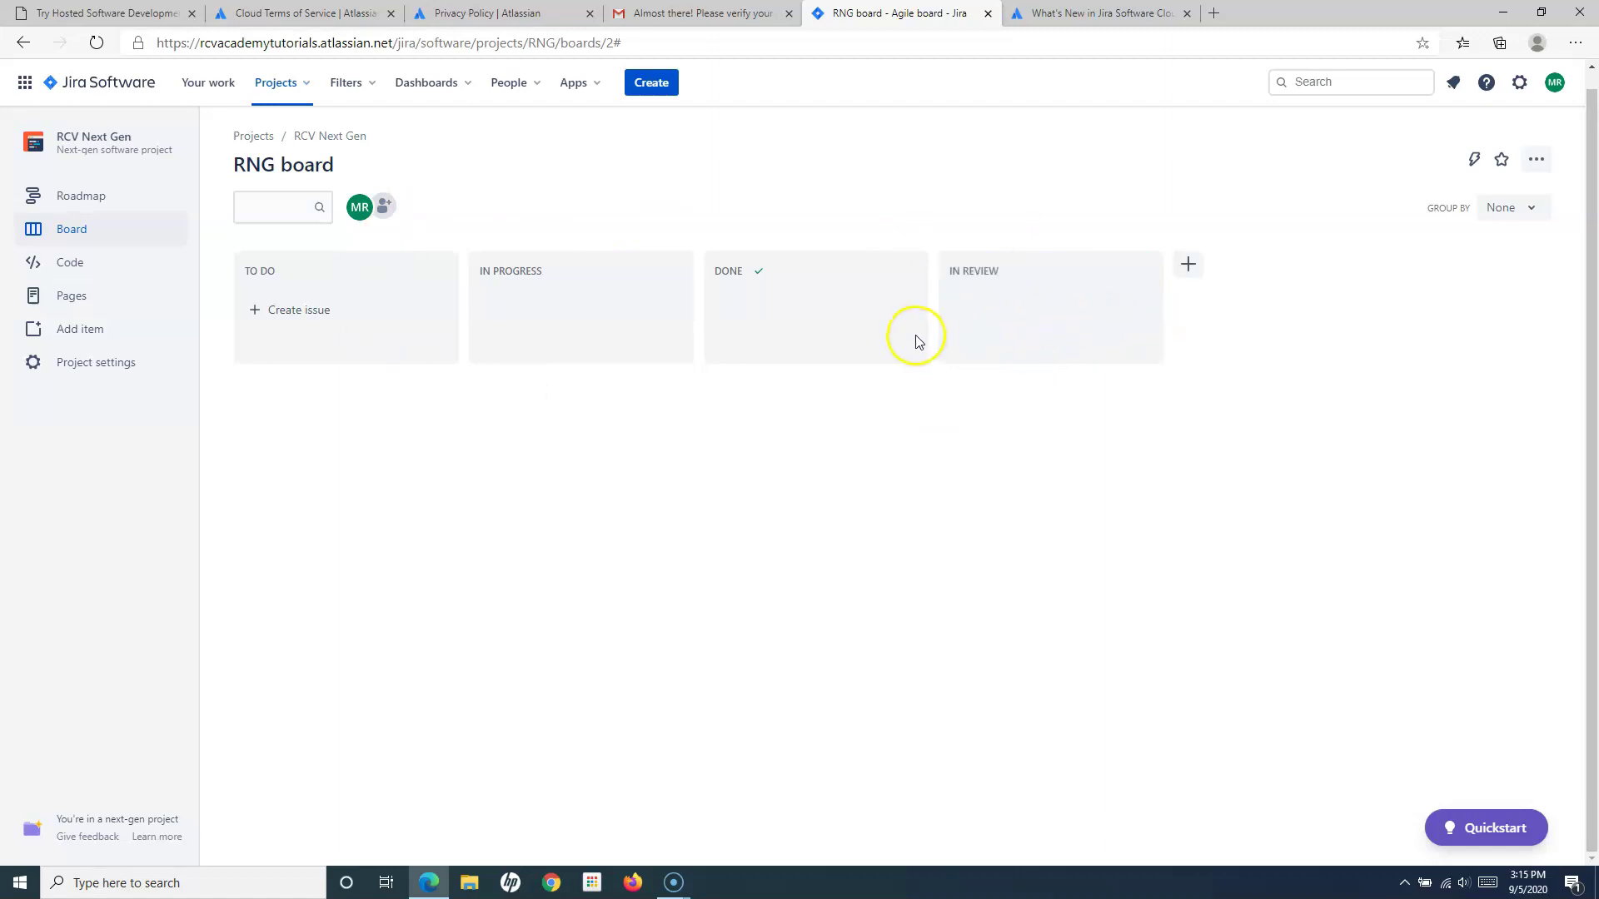
drag(1060, 273, 584, 274)
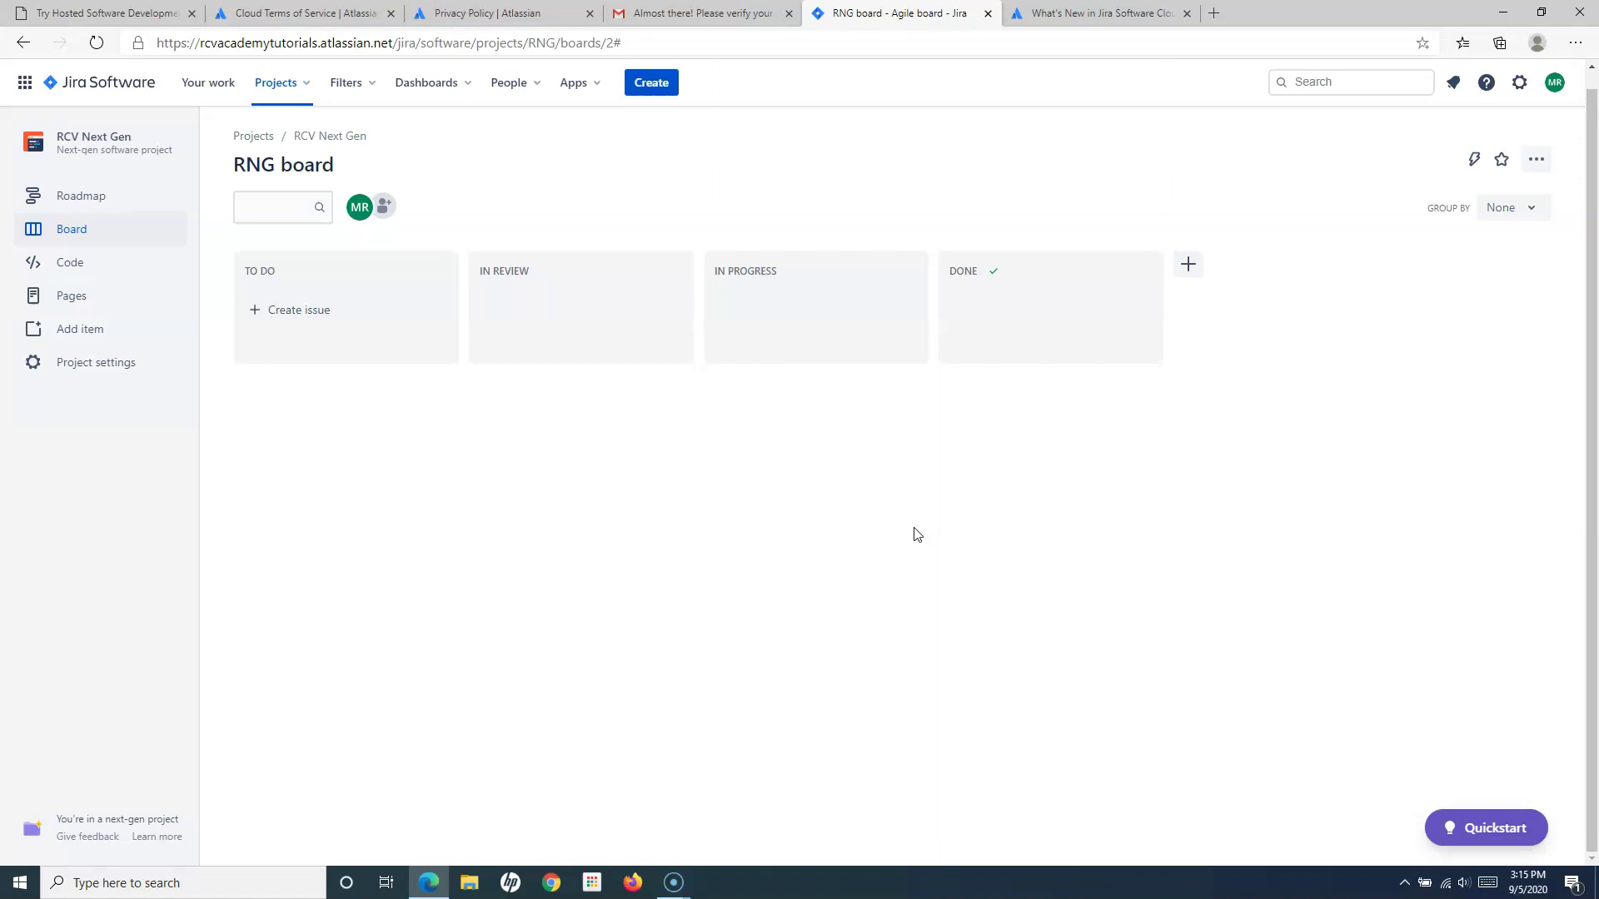
Open the project's roadmap, read its introduction on epics, progress and dependencies, and dismiss it
click(90, 198)
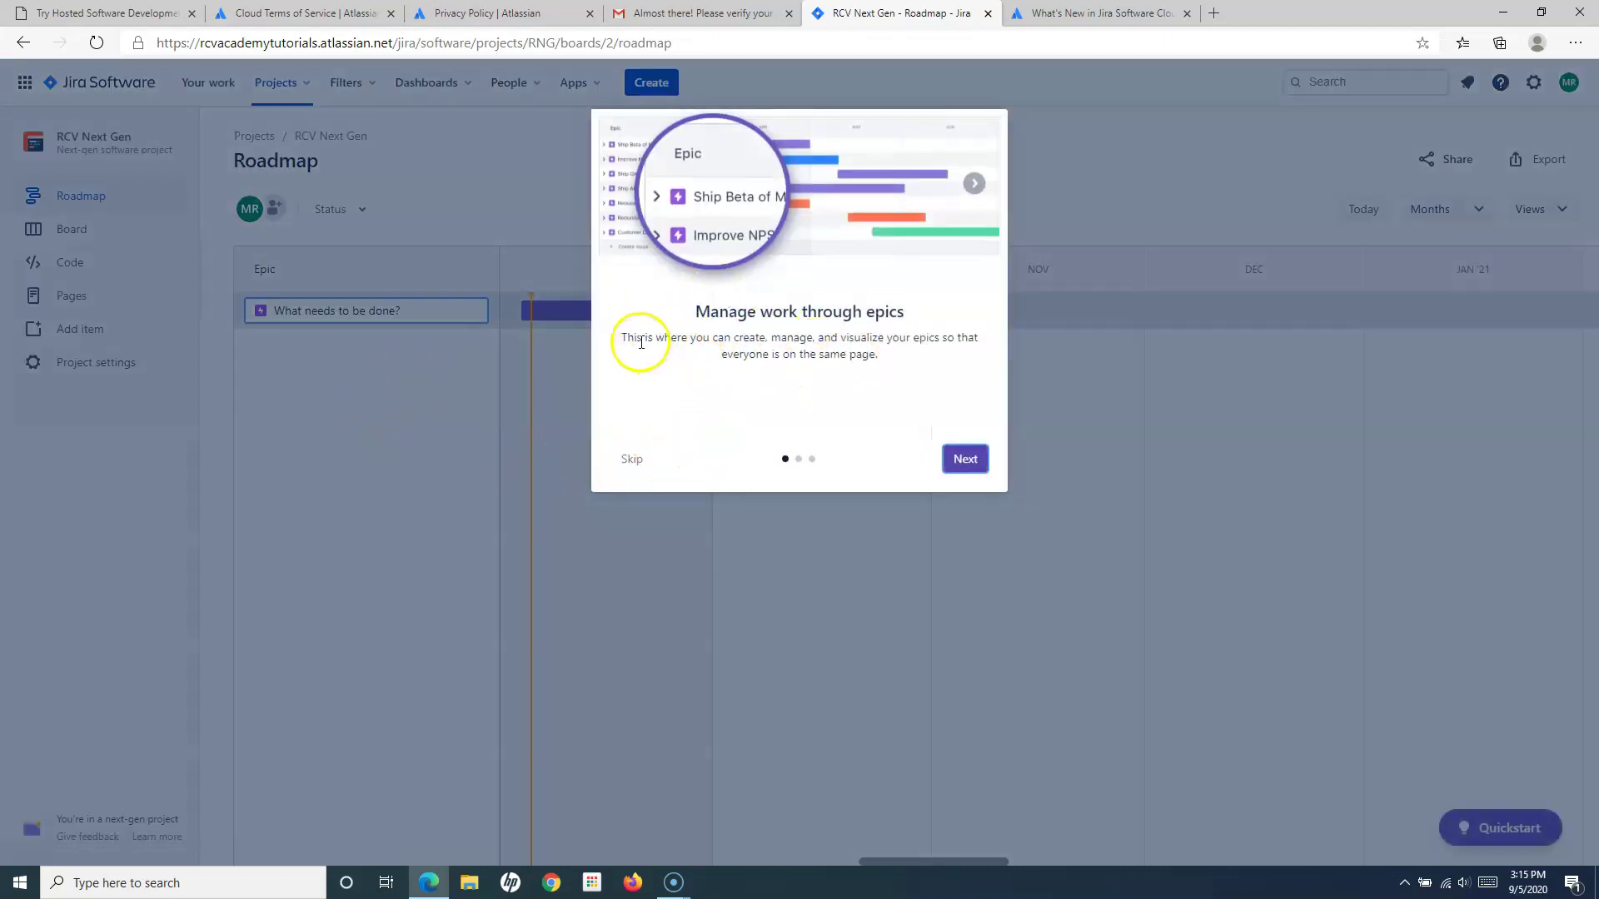
drag(627, 339, 889, 358)
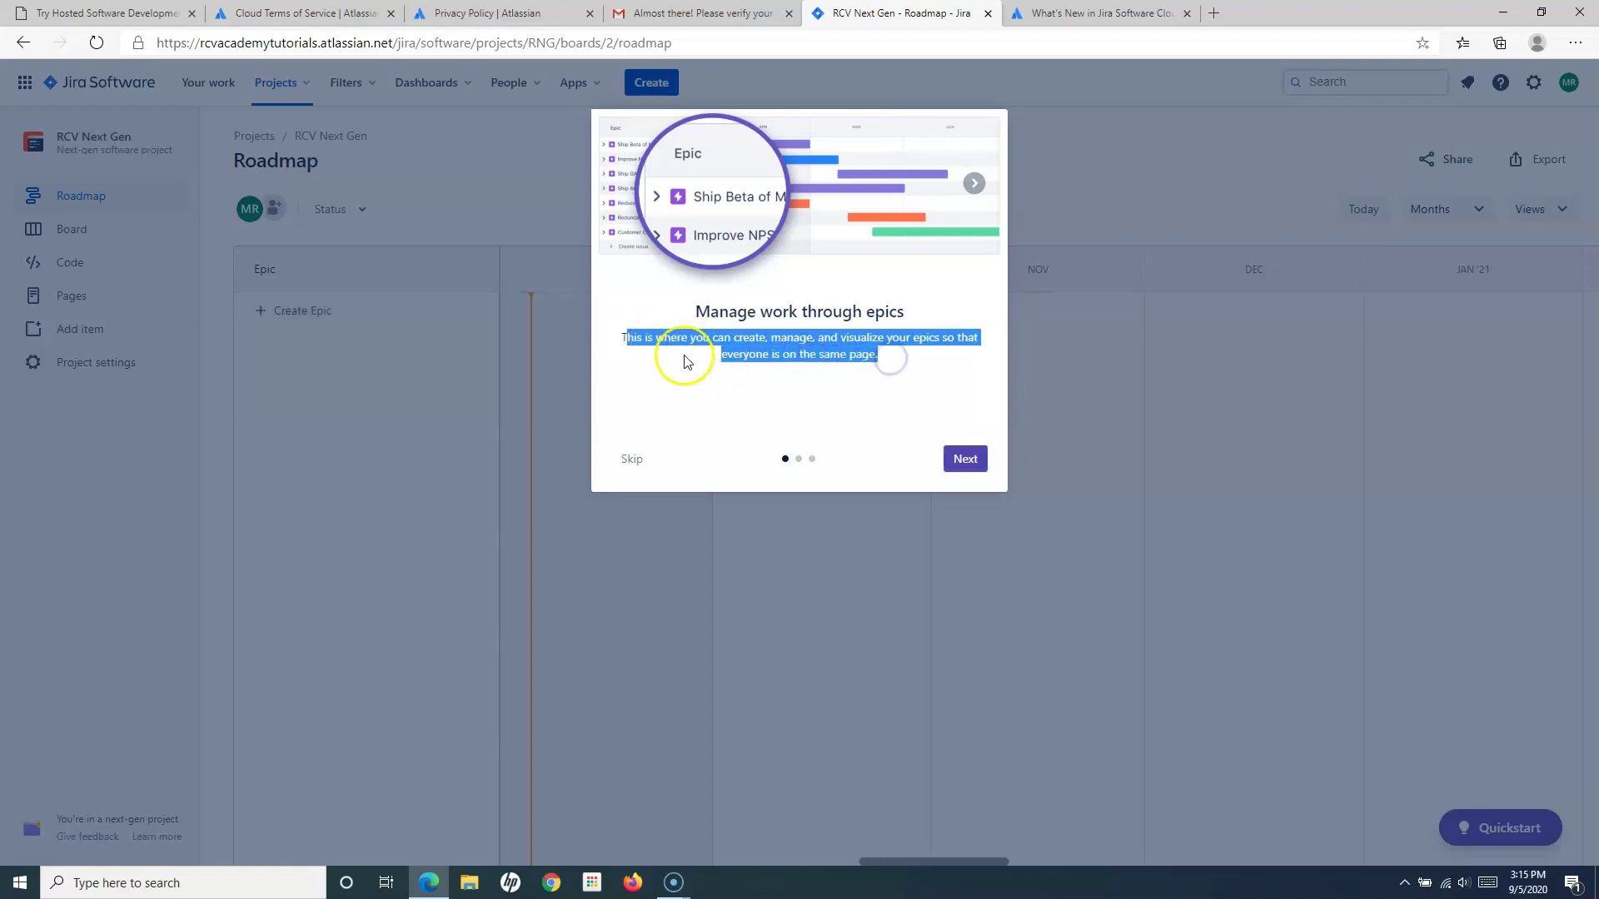
click(626, 338)
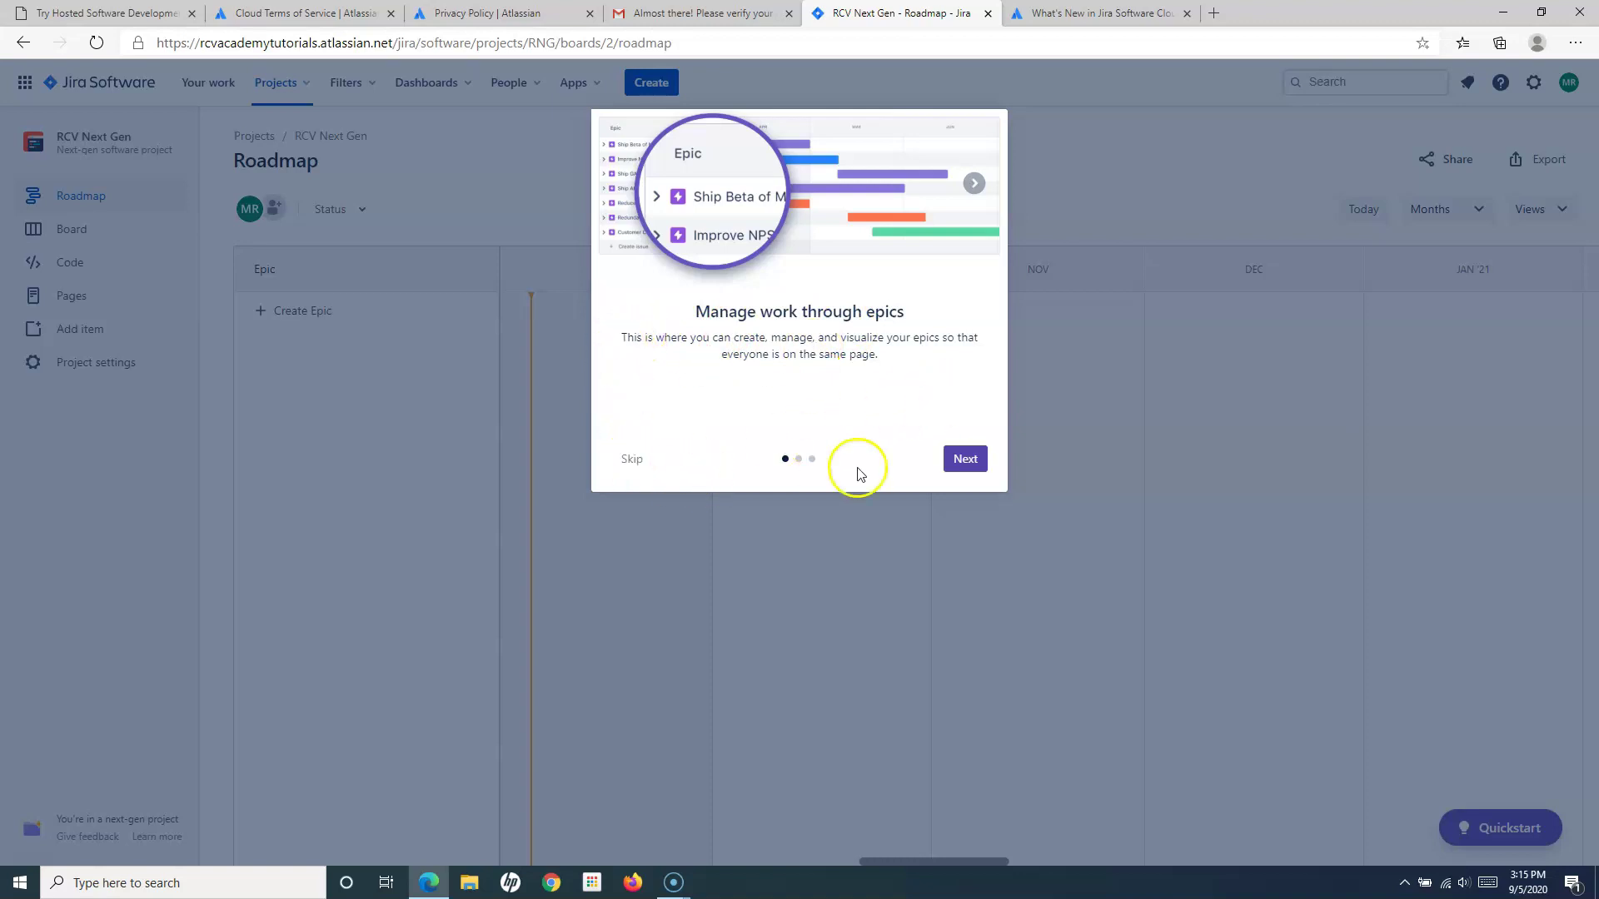
click(965, 460)
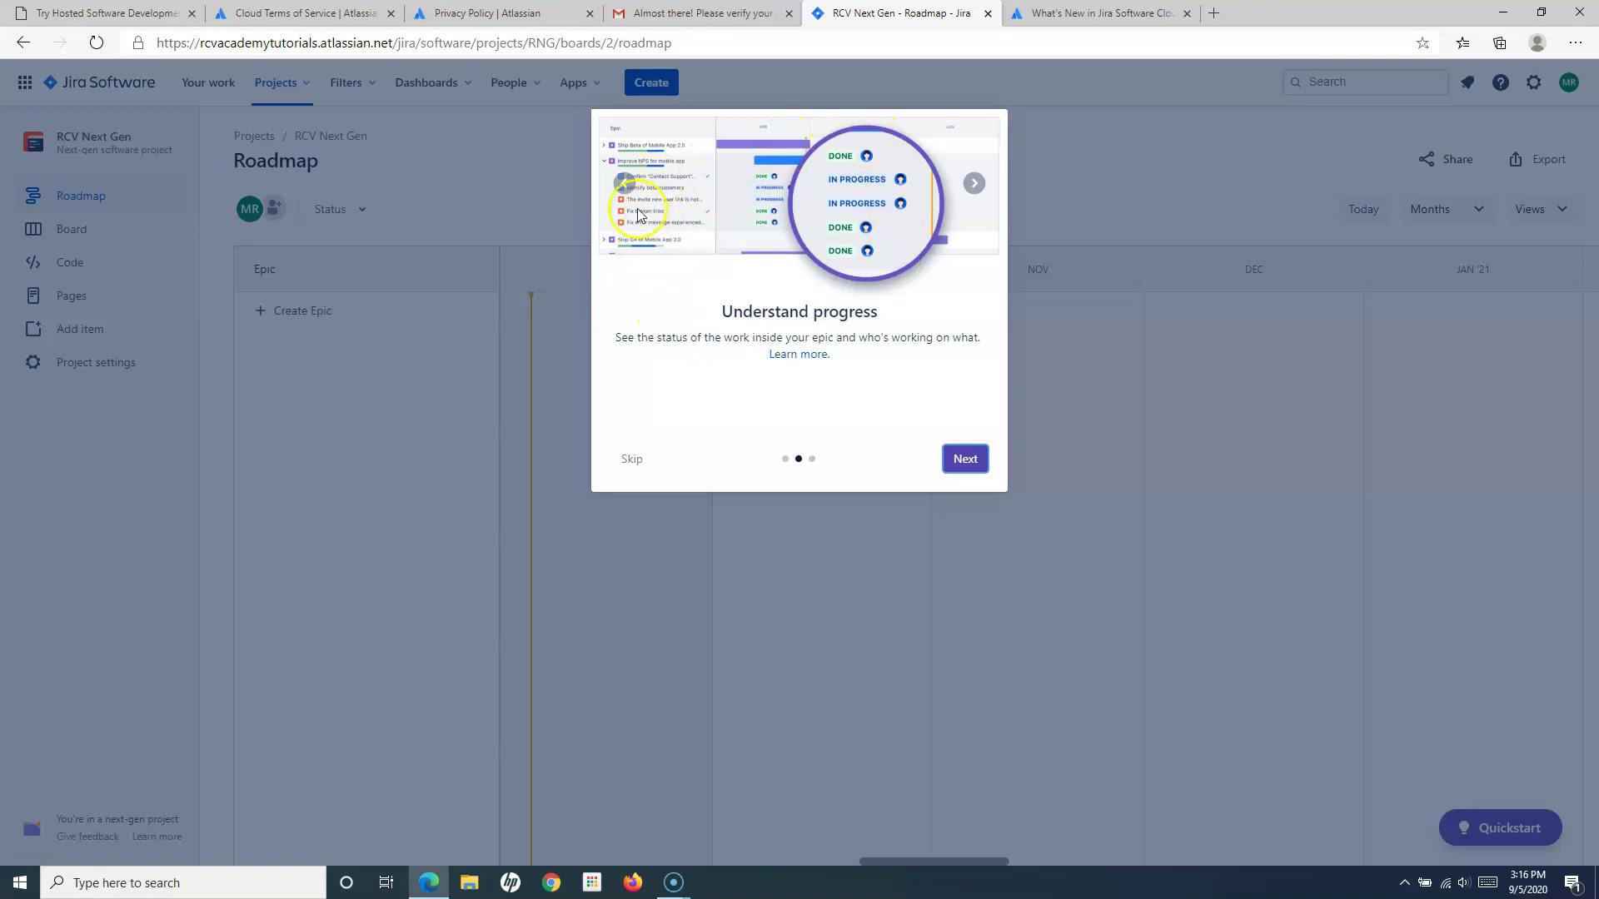
click(963, 455)
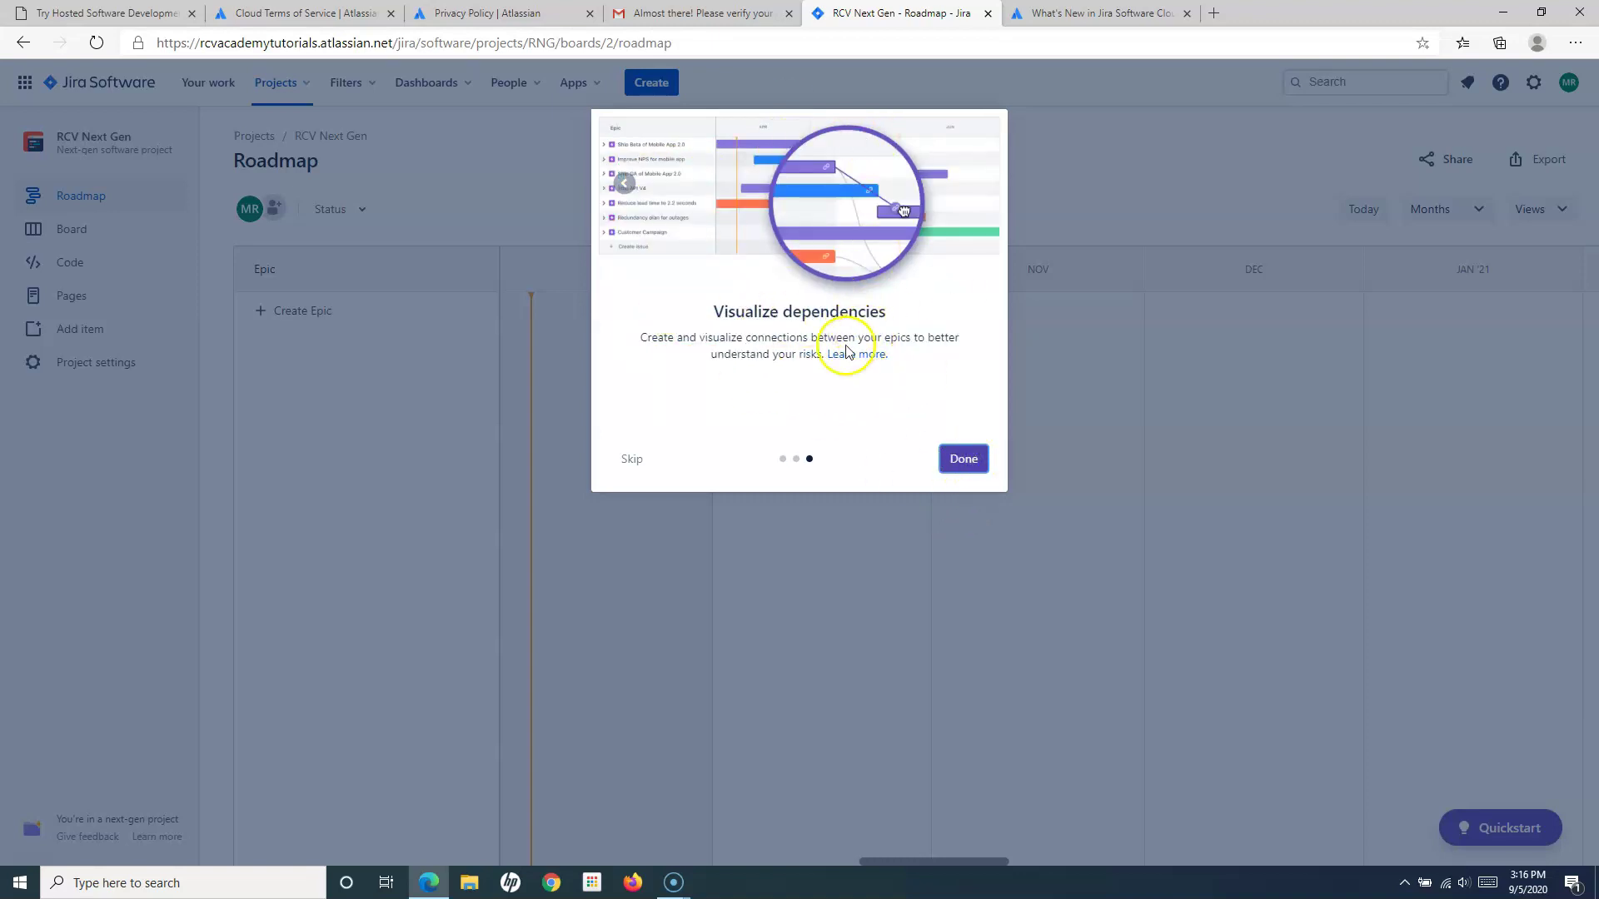
click(630, 462)
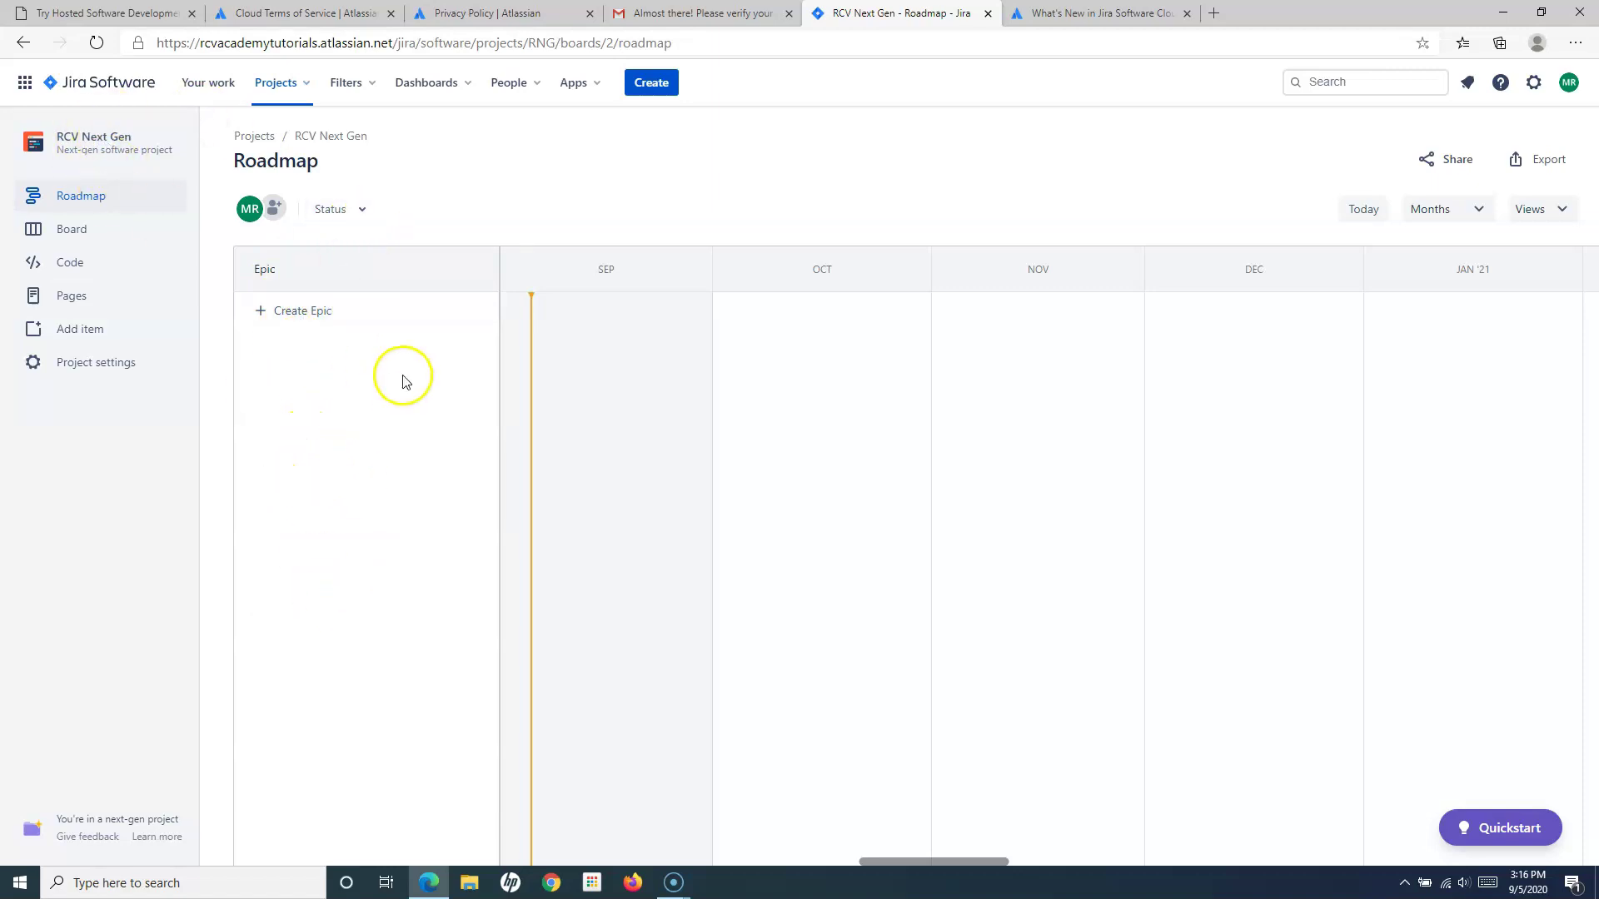
Open the project's Code page and review the description of source code management integrations
click(83, 270)
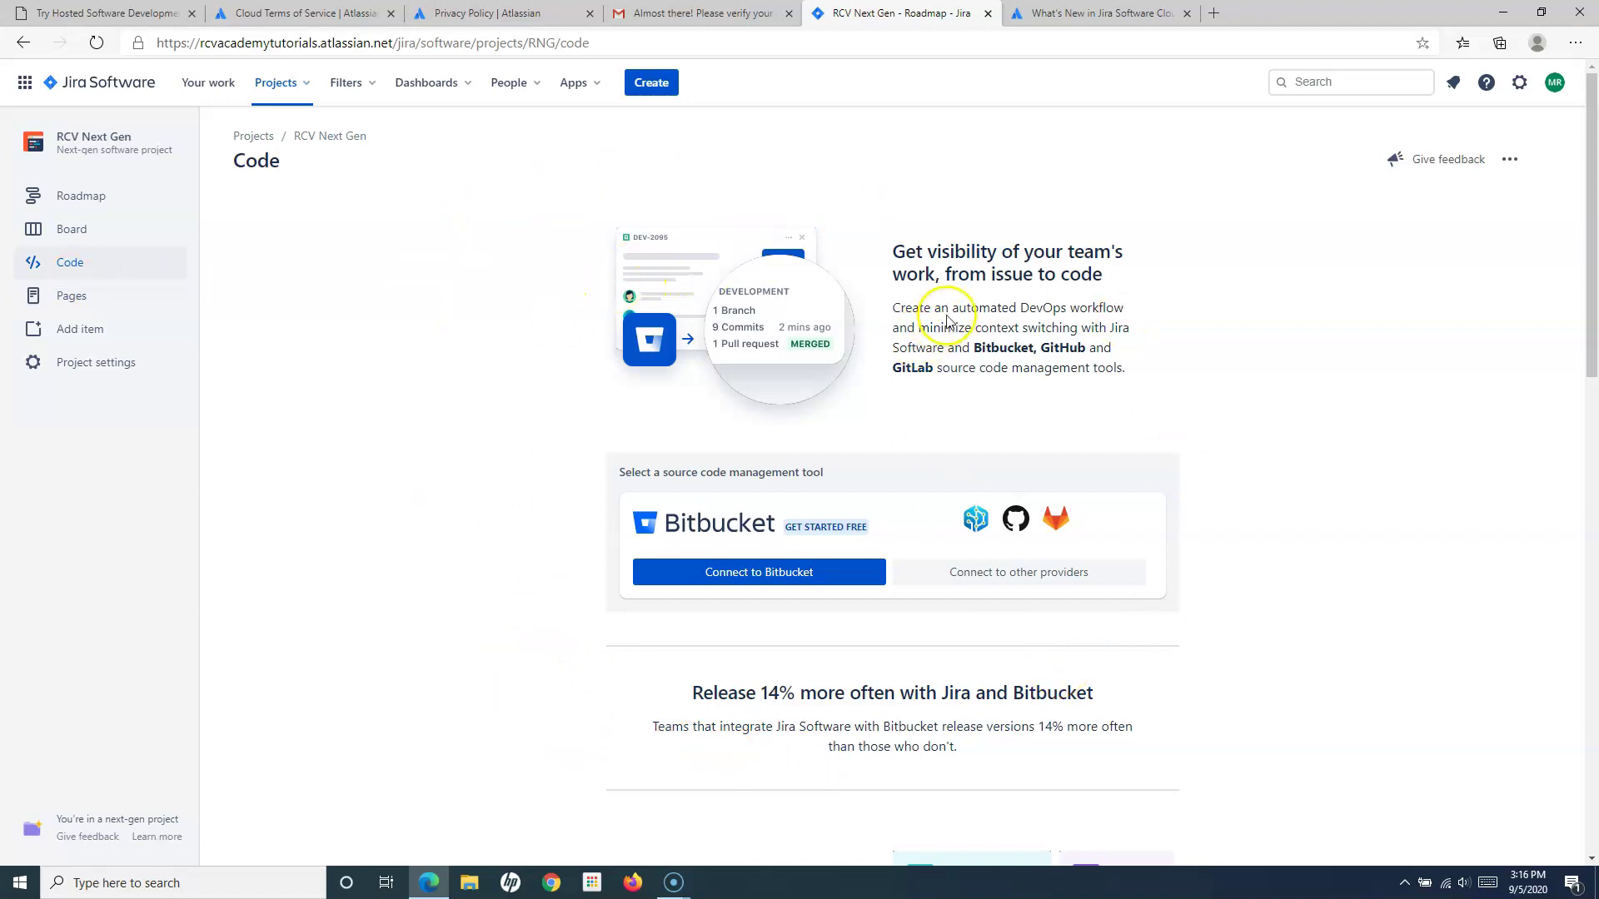
drag(905, 308, 1145, 356)
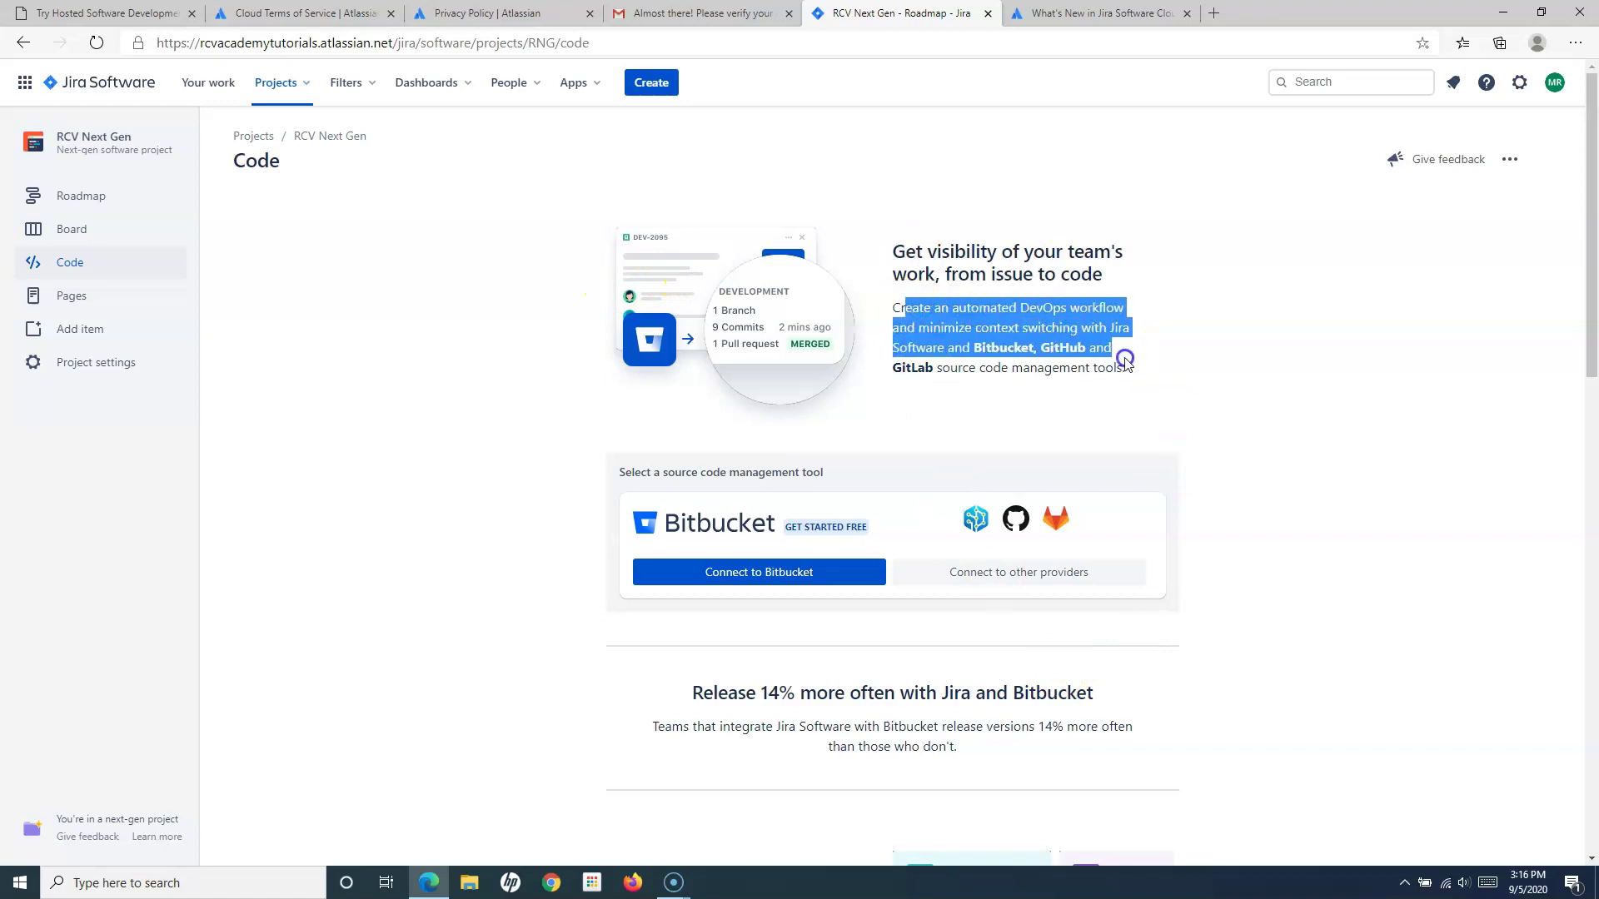
click(1022, 332)
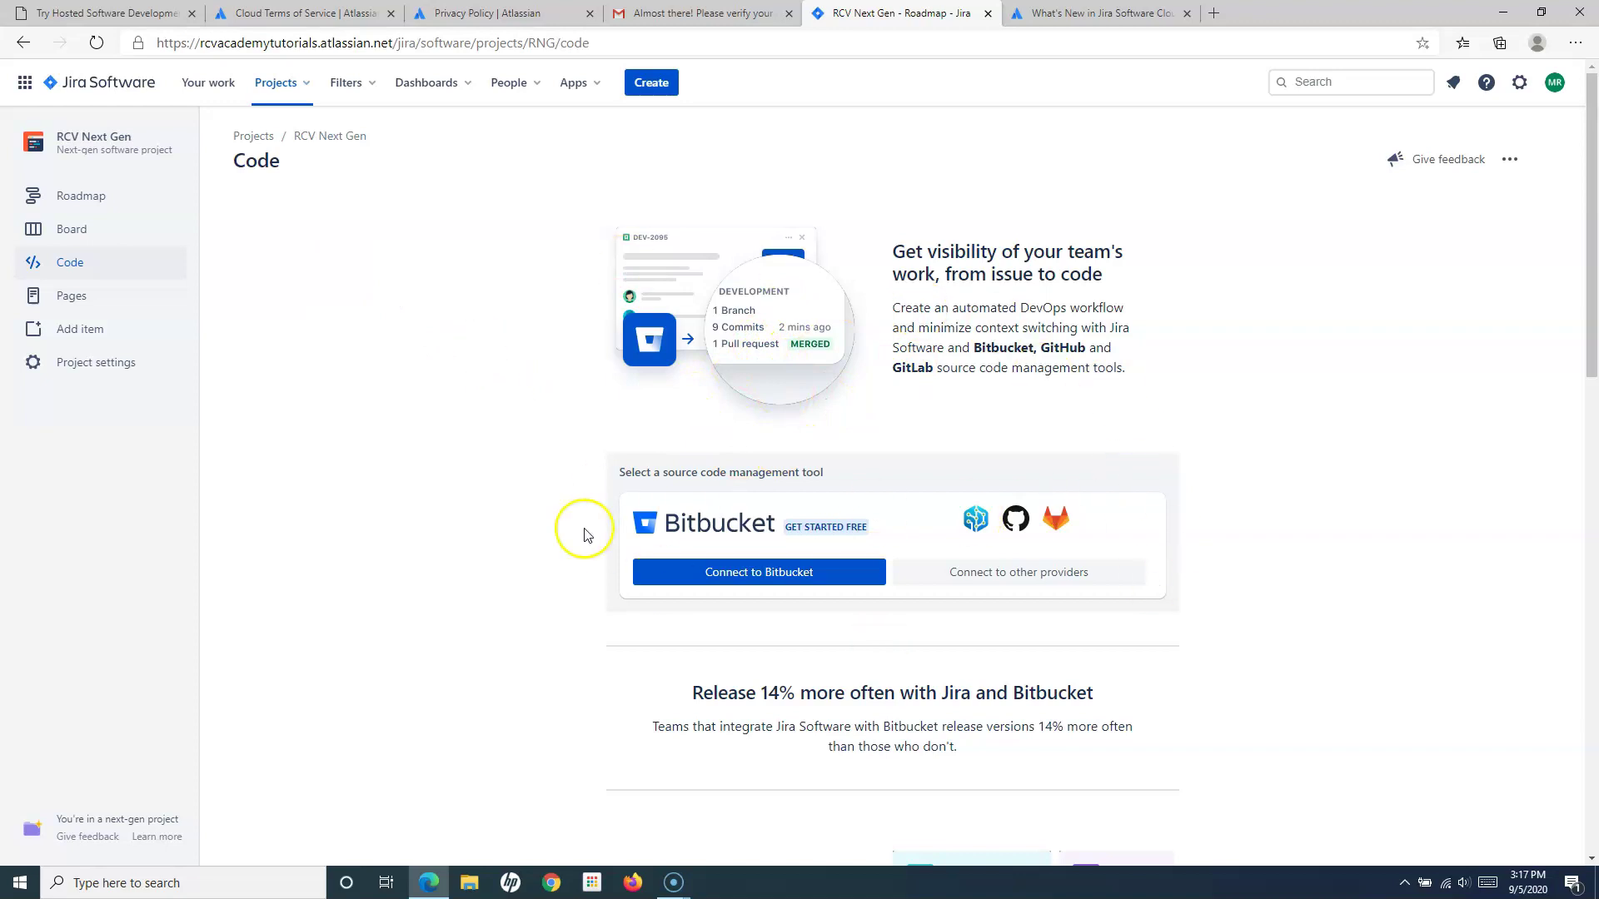
Open the project's Pages section and read about connecting the project to a Confluence space
click(73, 298)
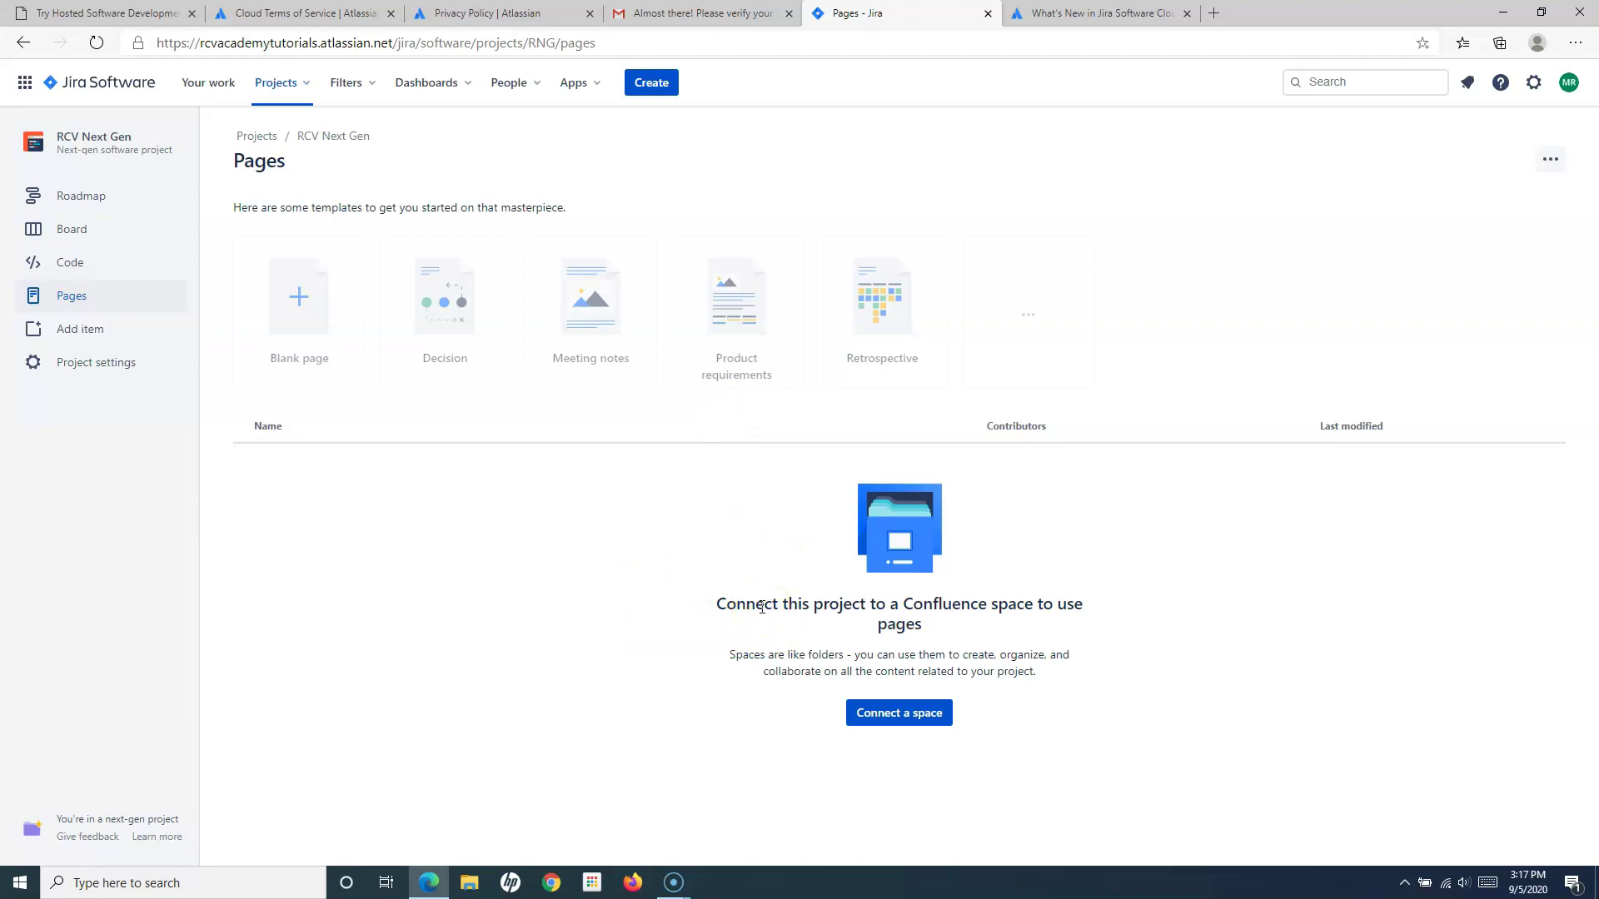
click(101, 298)
drag(734, 605, 807, 620)
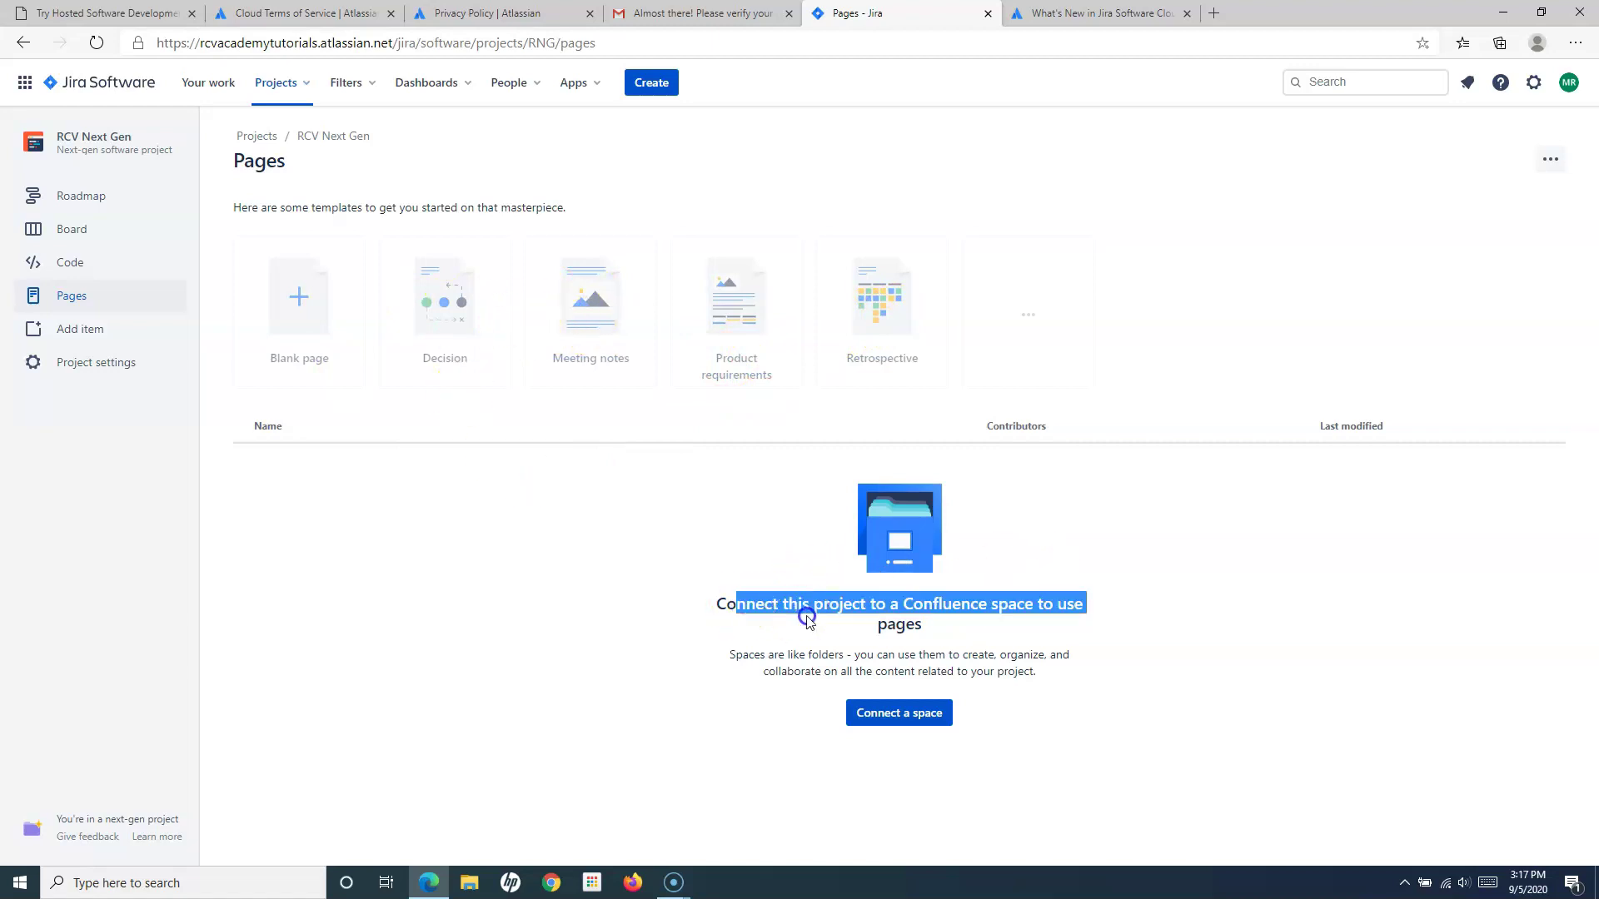
click(879, 617)
drag(714, 599, 942, 628)
click(942, 630)
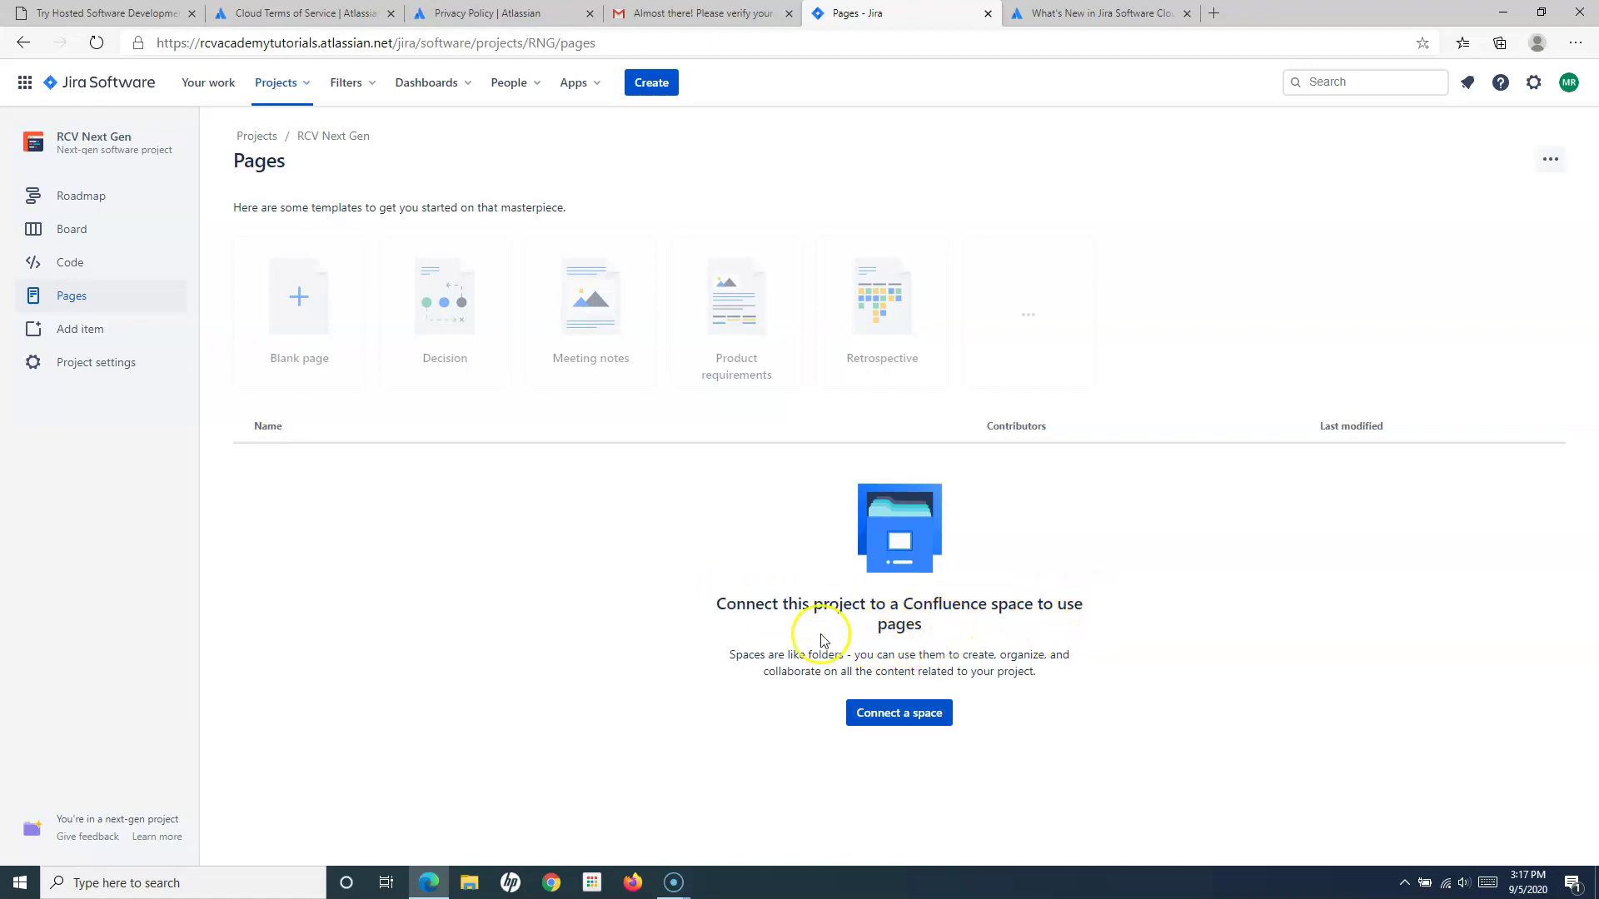
drag(718, 604, 946, 635)
click(916, 628)
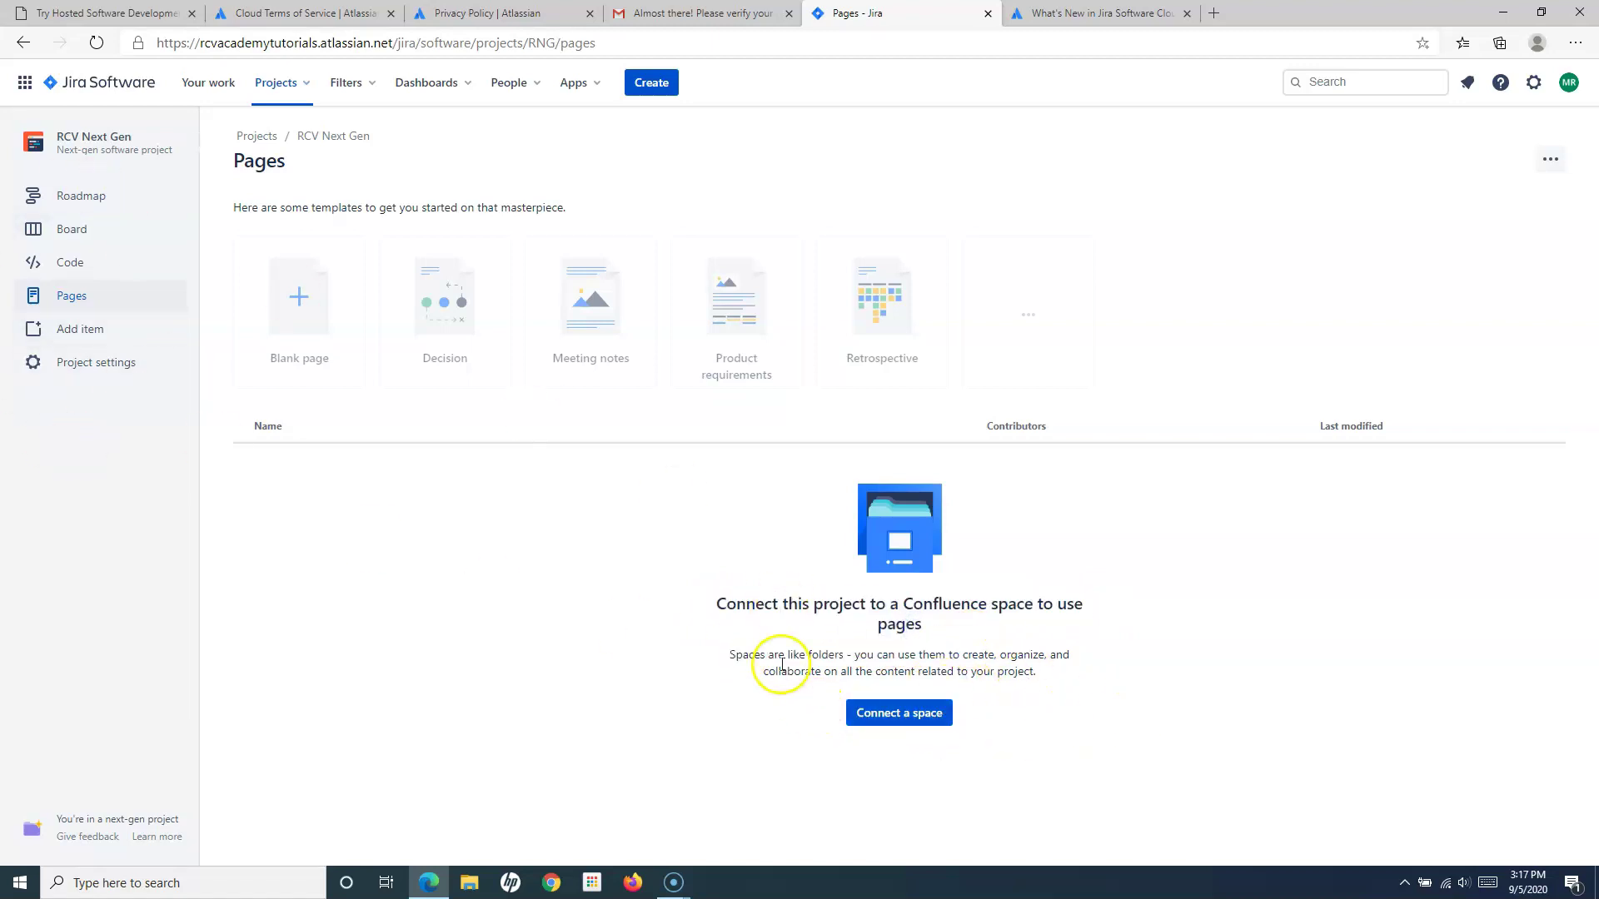
View the options for connecting a Confluence space and leave without connecting one
click(913, 722)
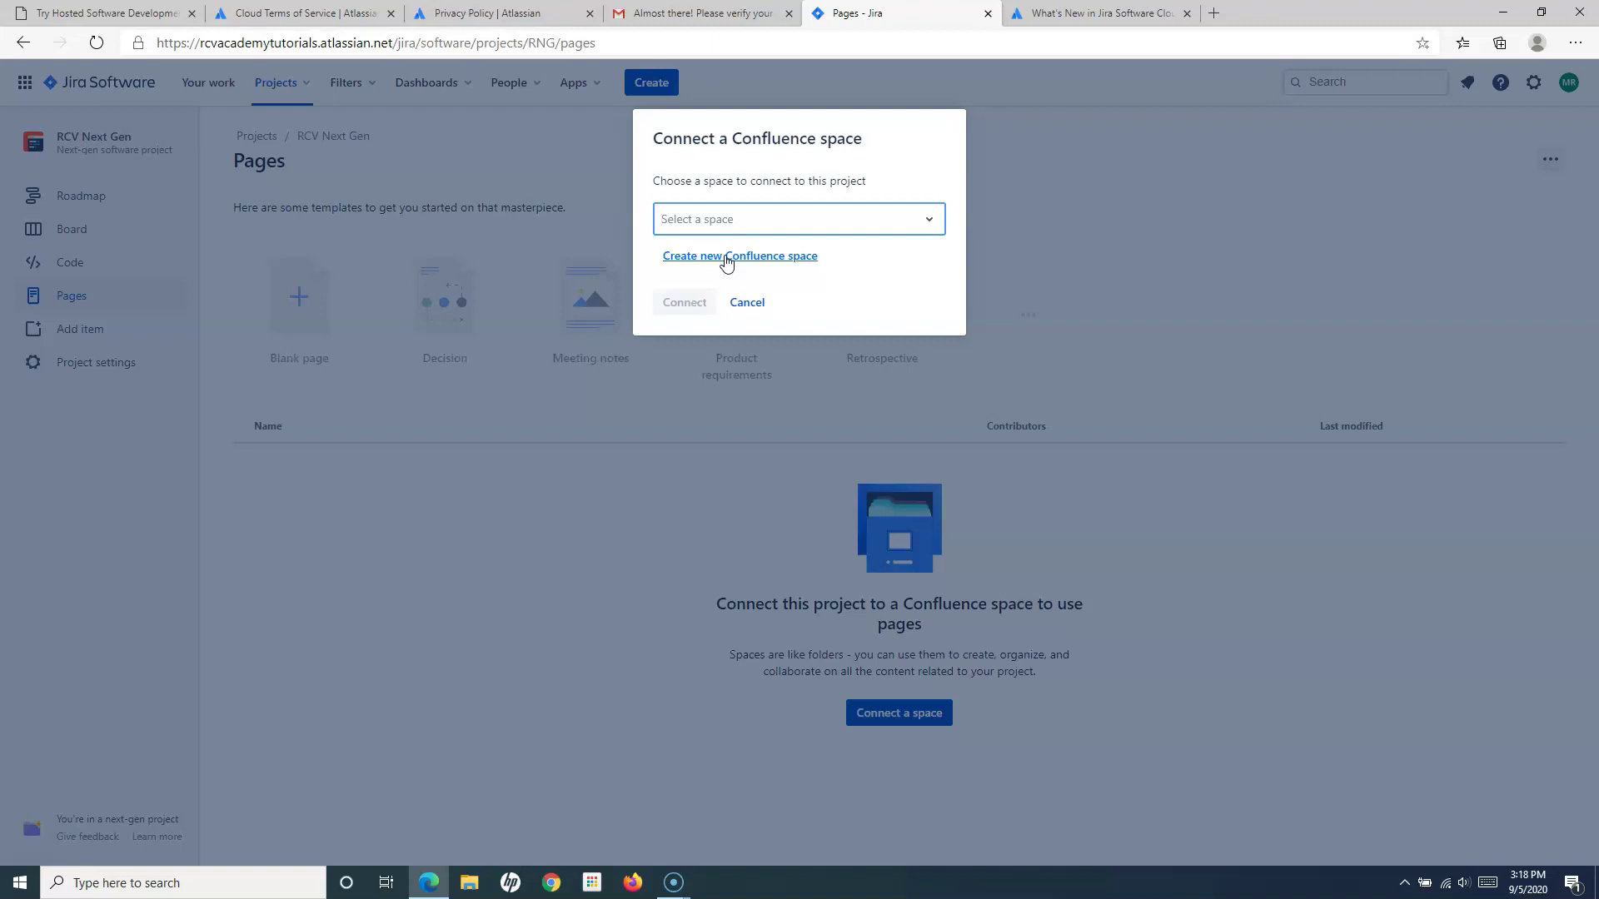
click(746, 305)
click(746, 304)
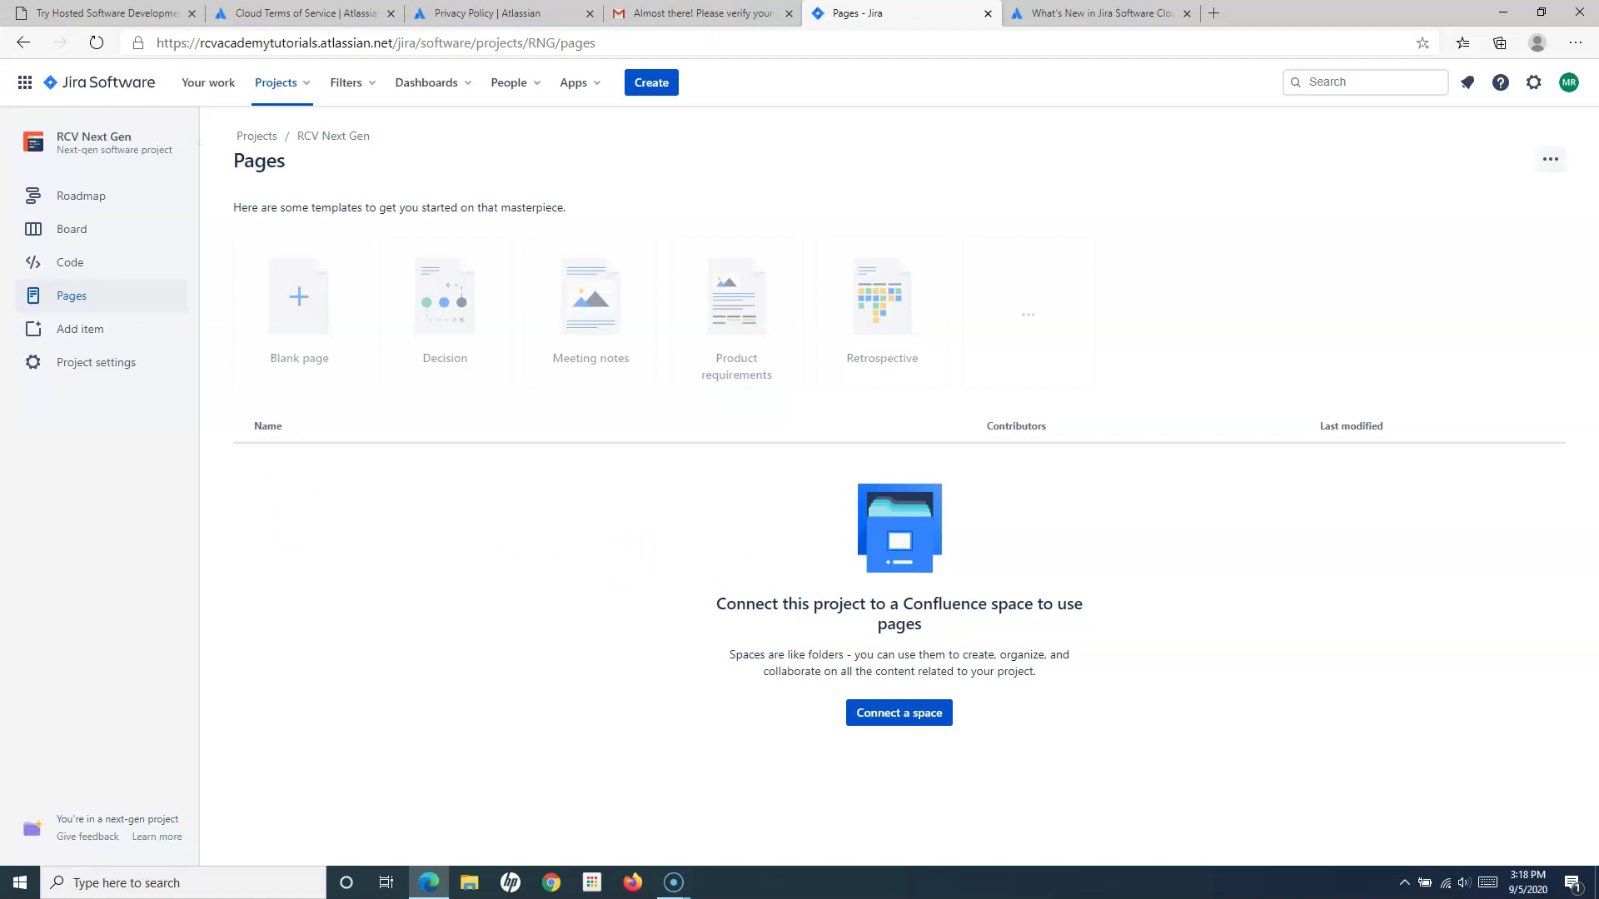
click(86, 332)
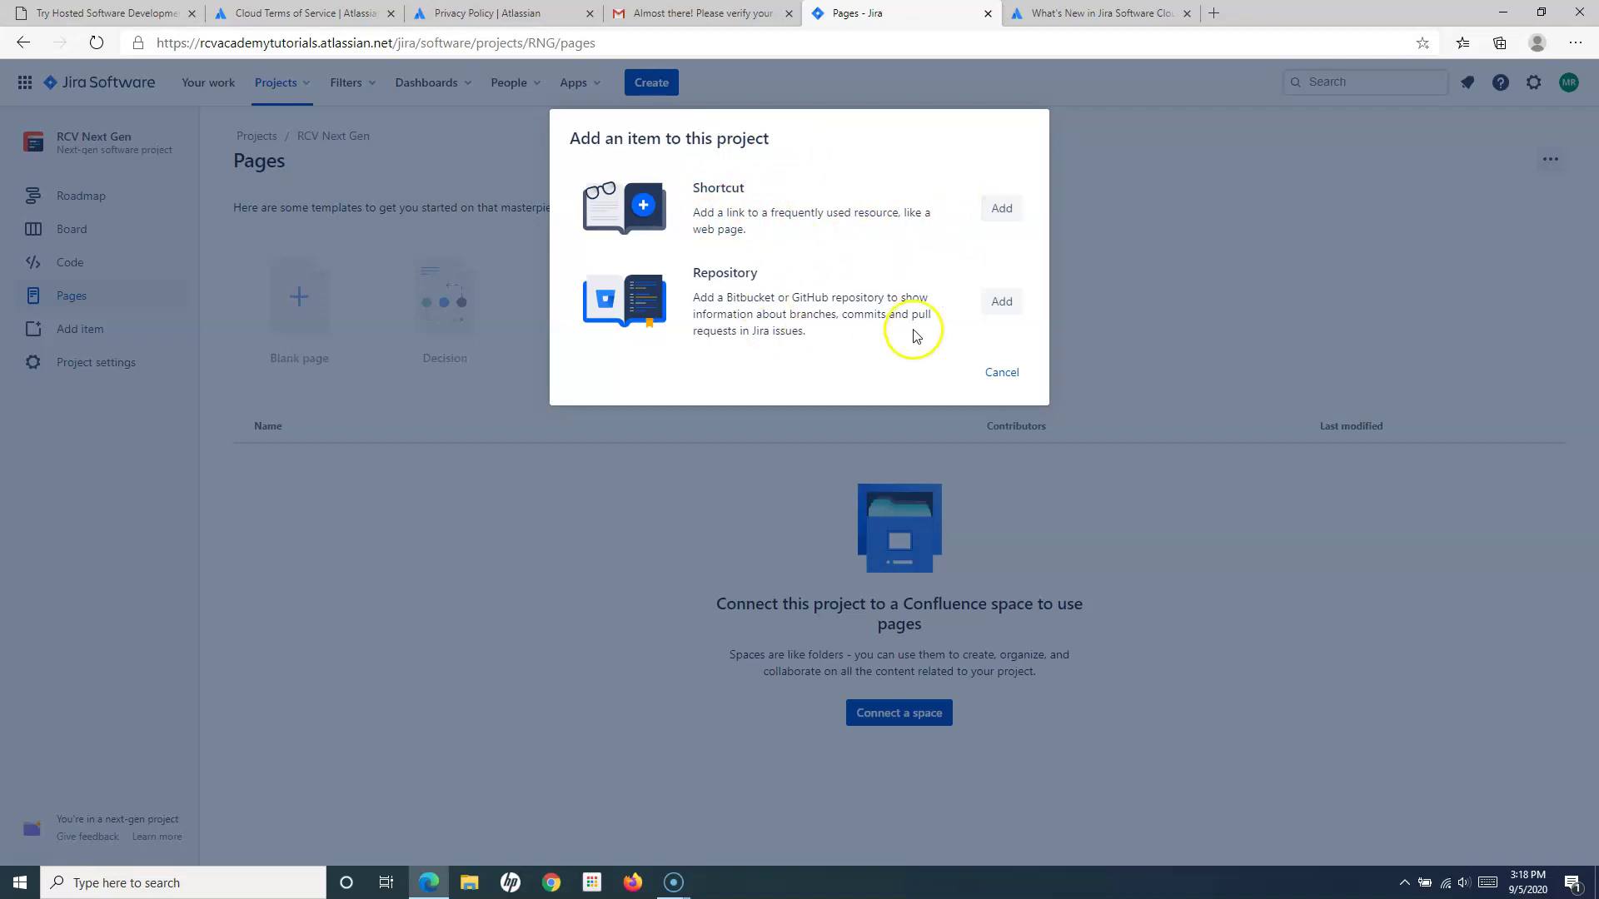
click(1003, 209)
click(607, 297)
text(www)
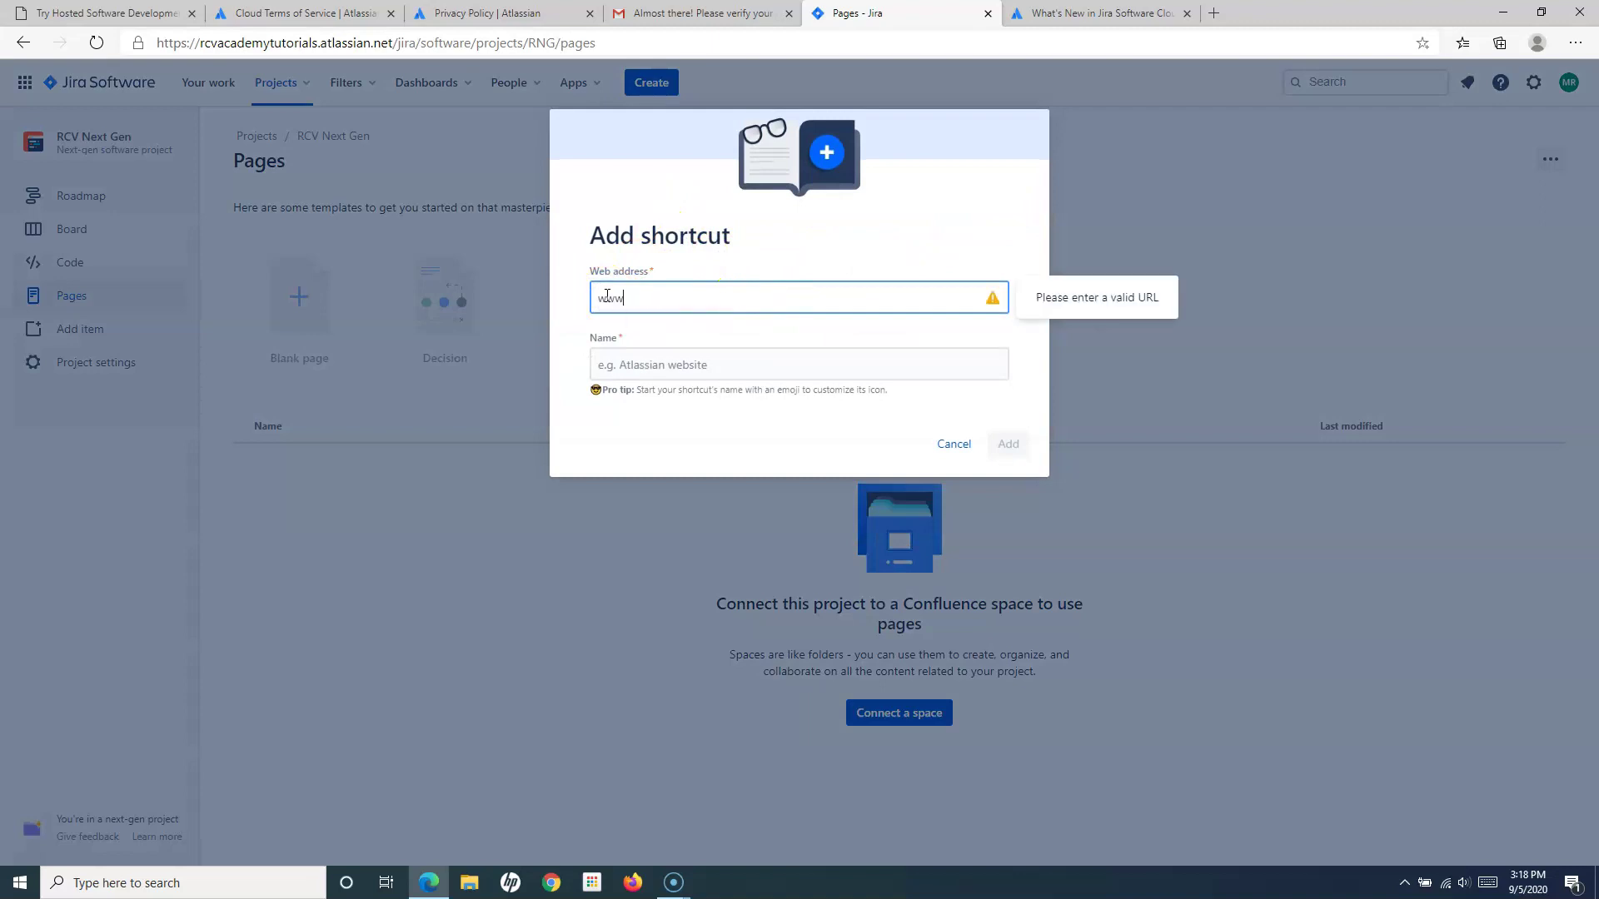
text(.rcvacademy.com)
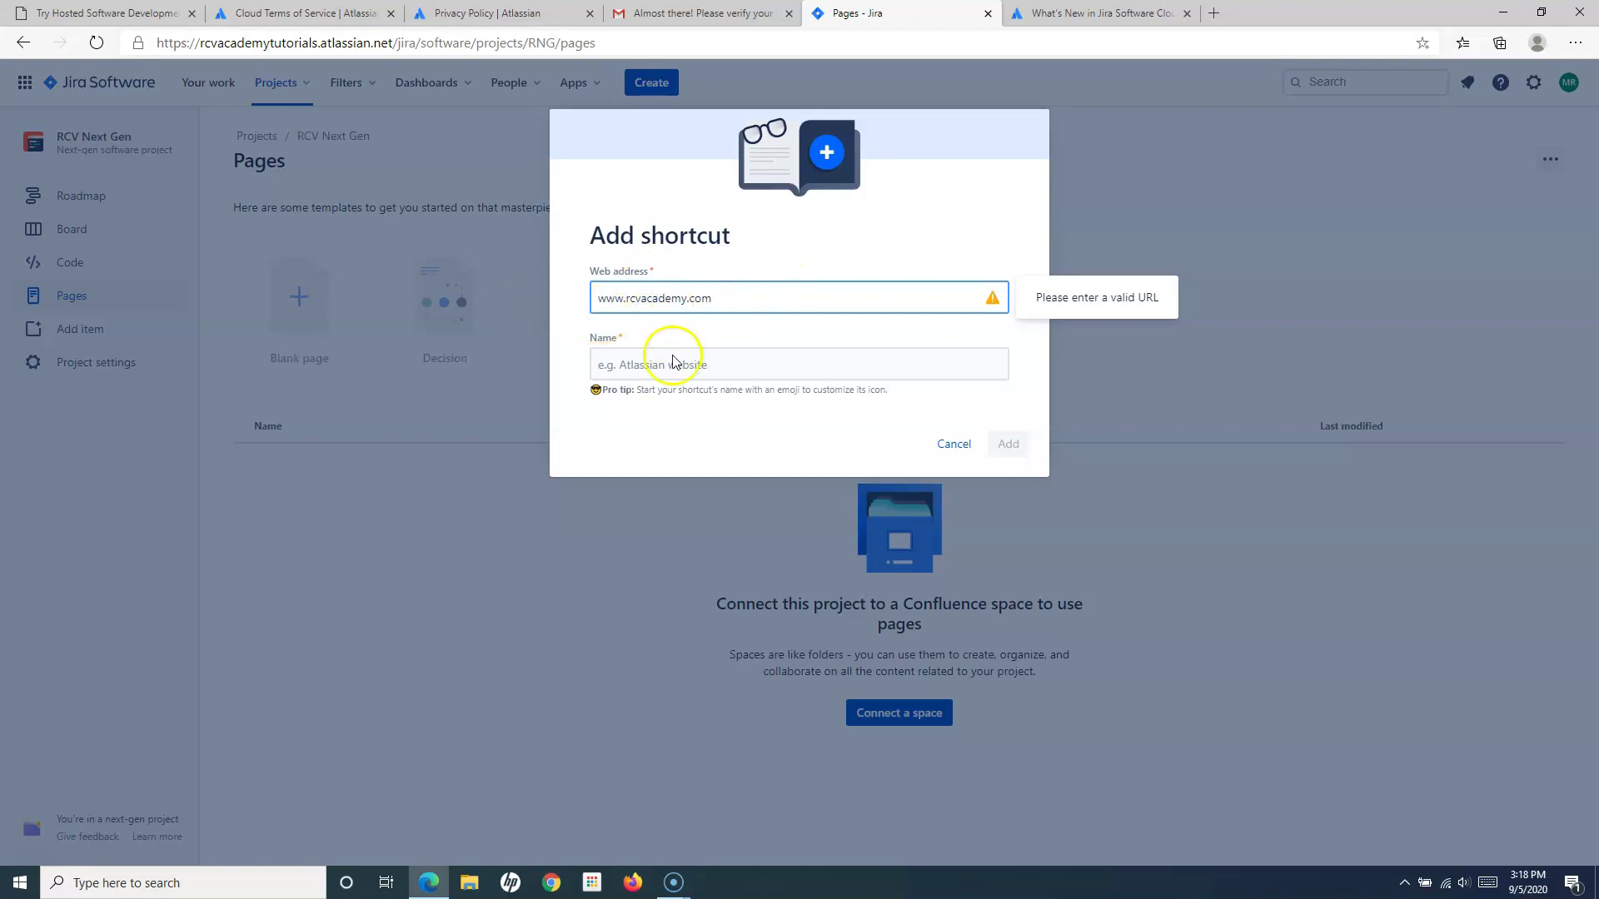
click(649, 365)
text(RCV We)
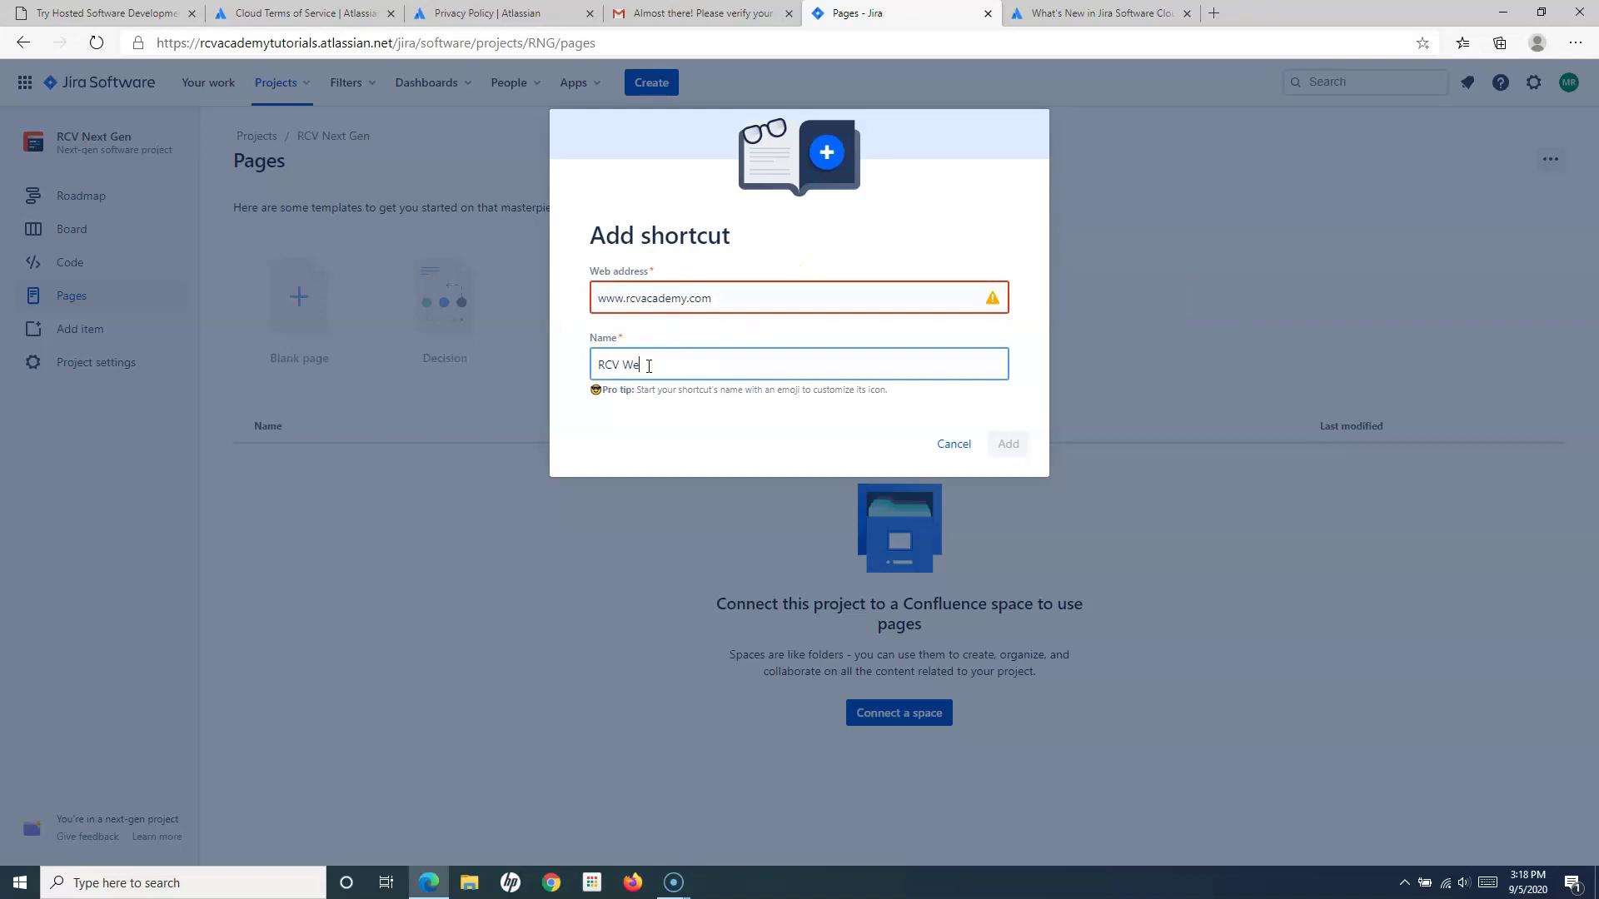
text(bsite)
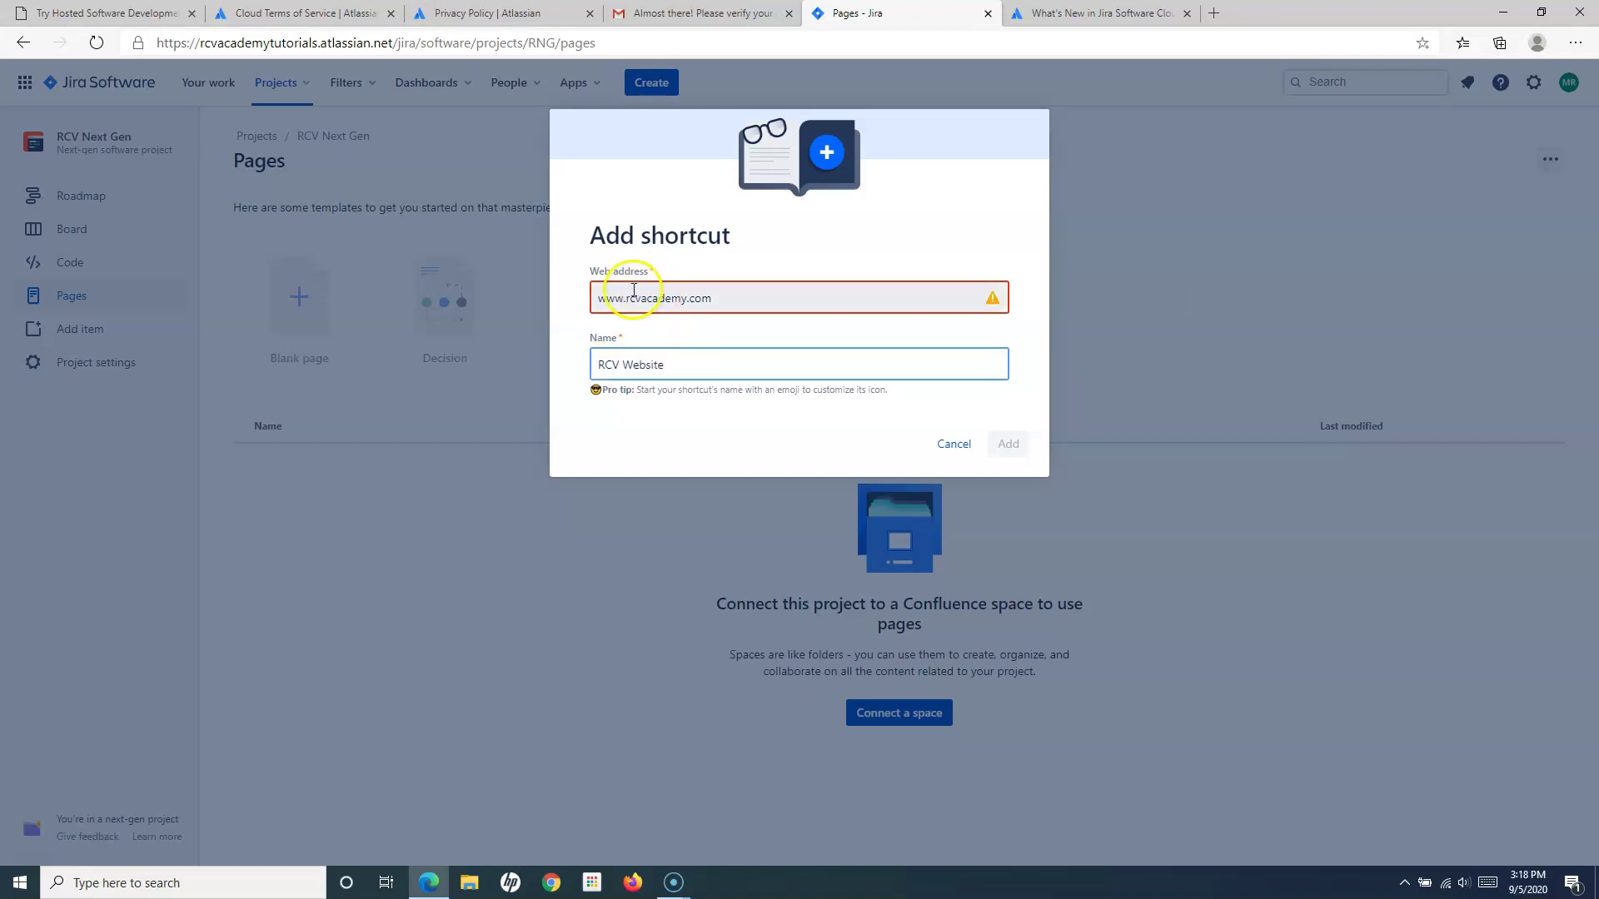
click(600, 301)
text(https://)
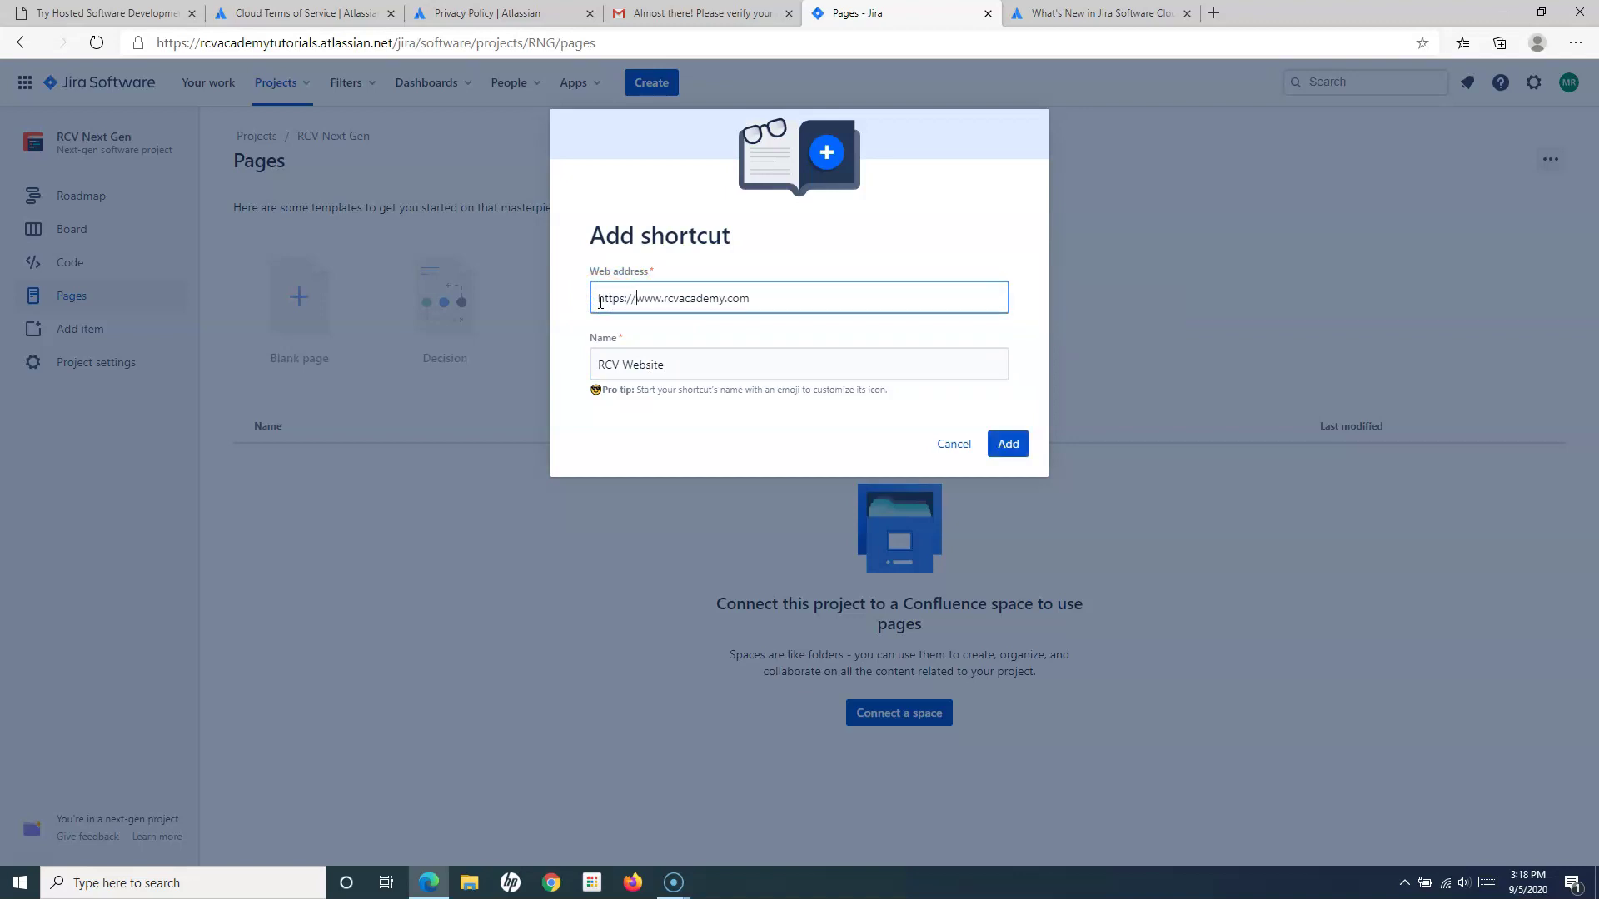
click(1009, 443)
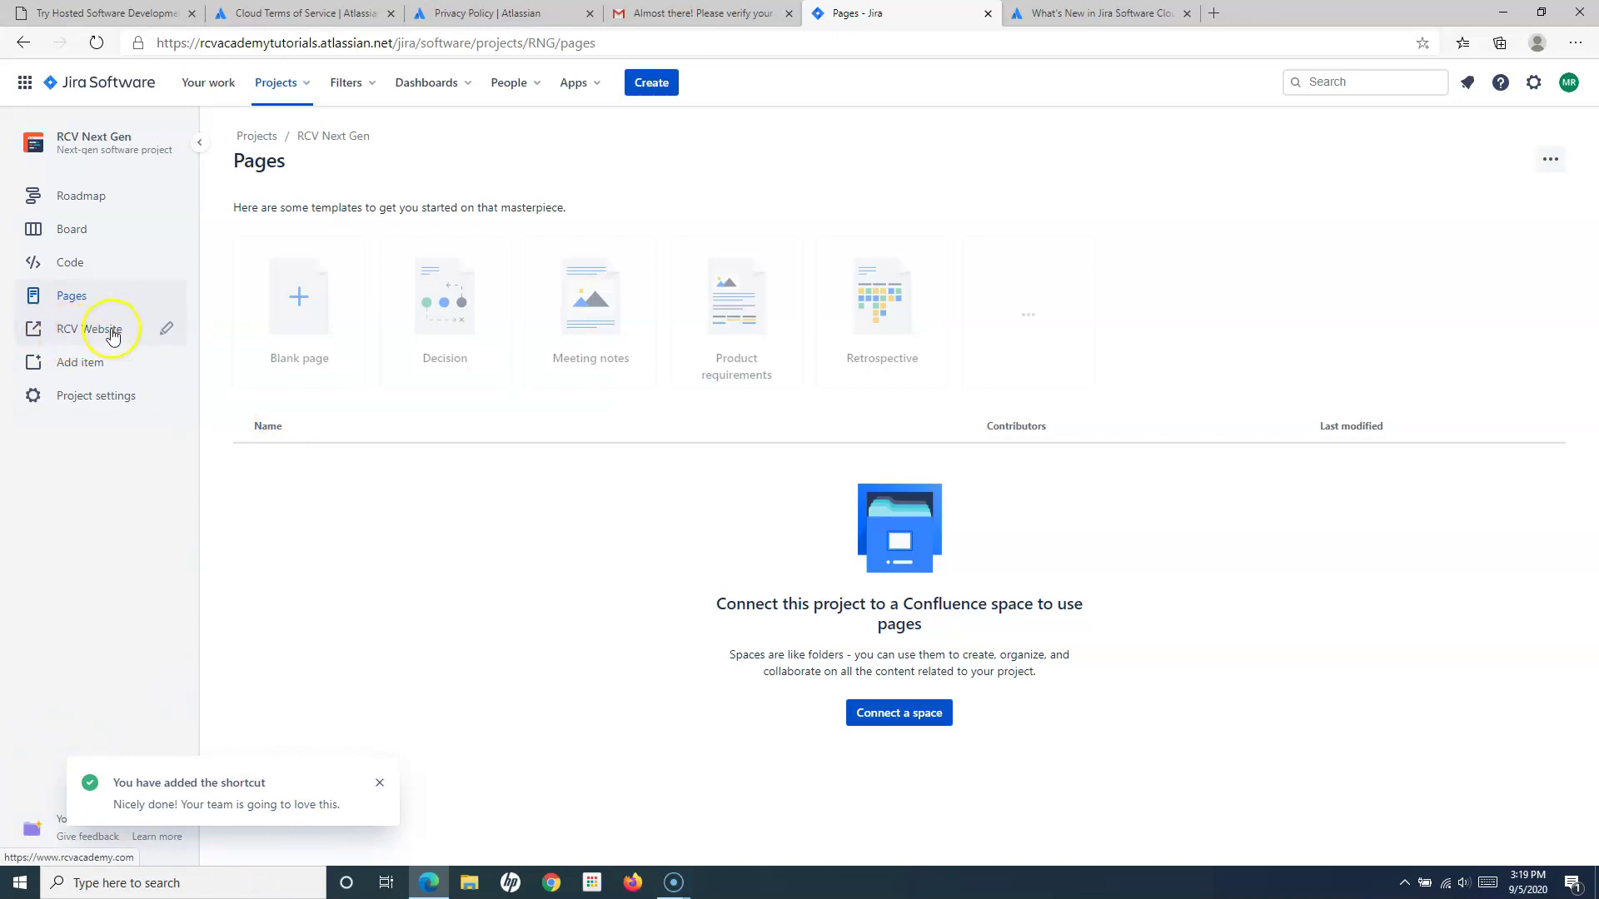
View the link and name fields for connecting a repository to the project, and leave without connecting one
click(81, 372)
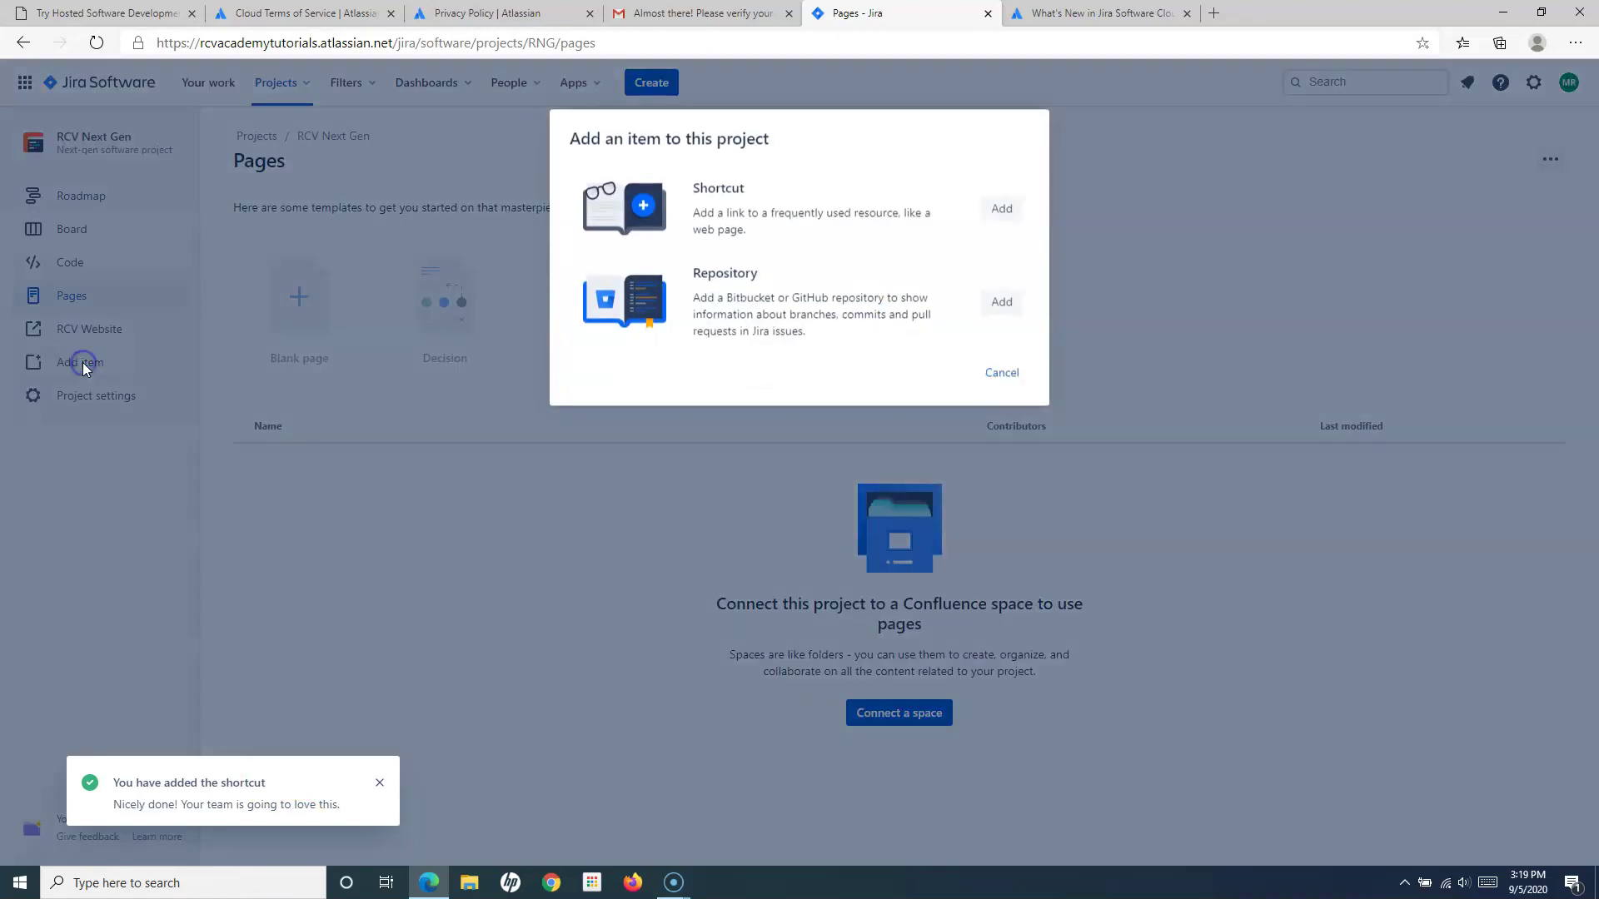
click(1002, 302)
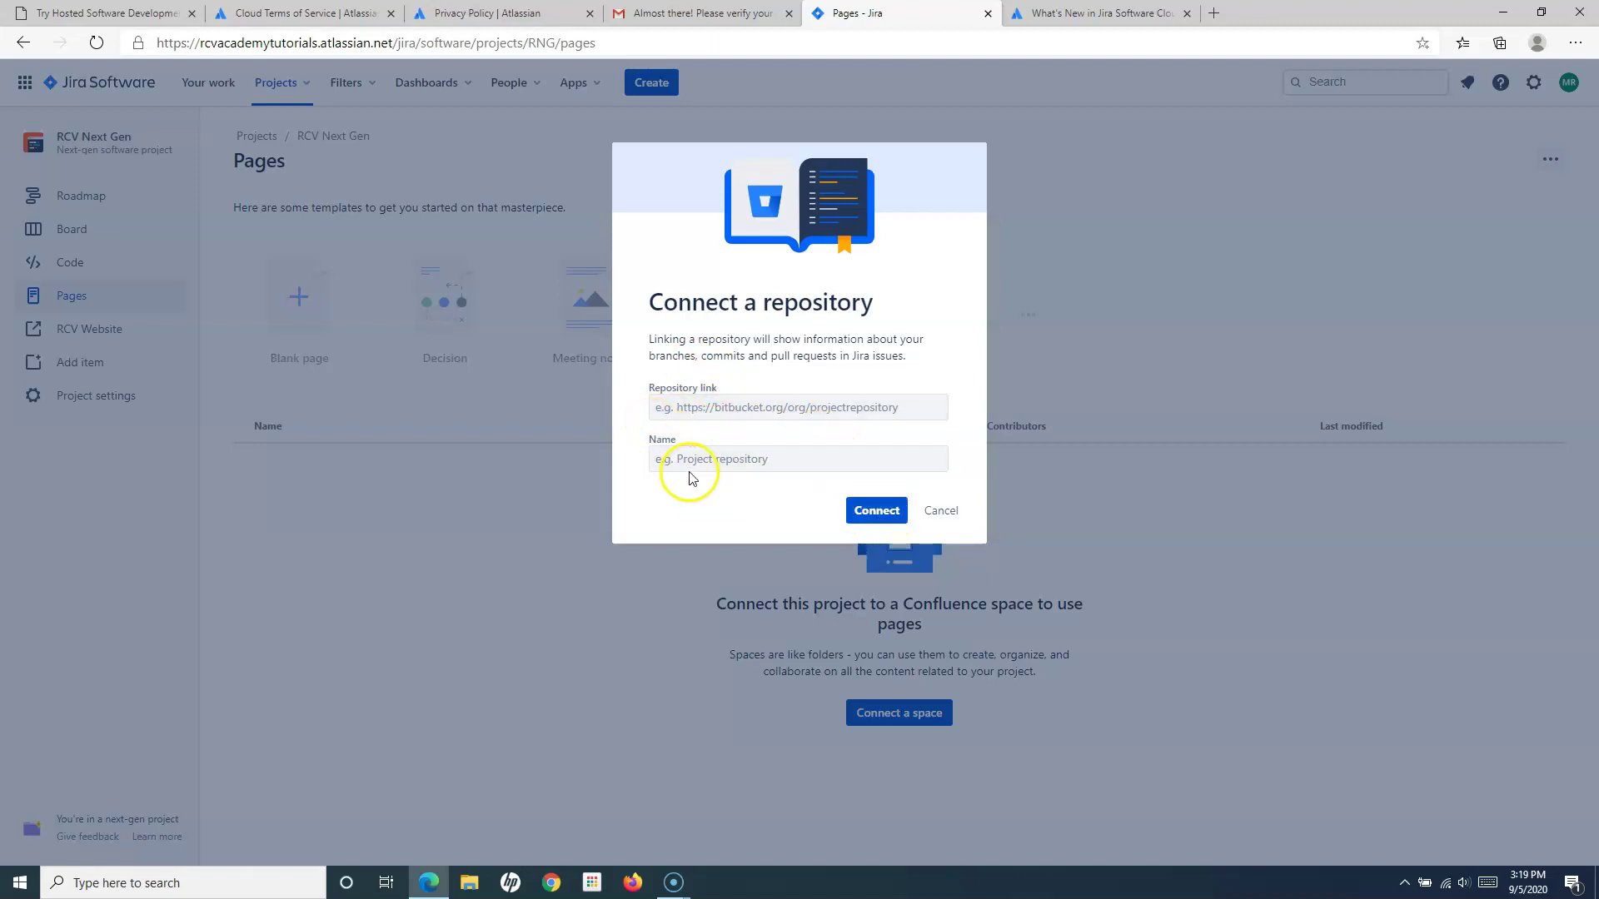
click(936, 510)
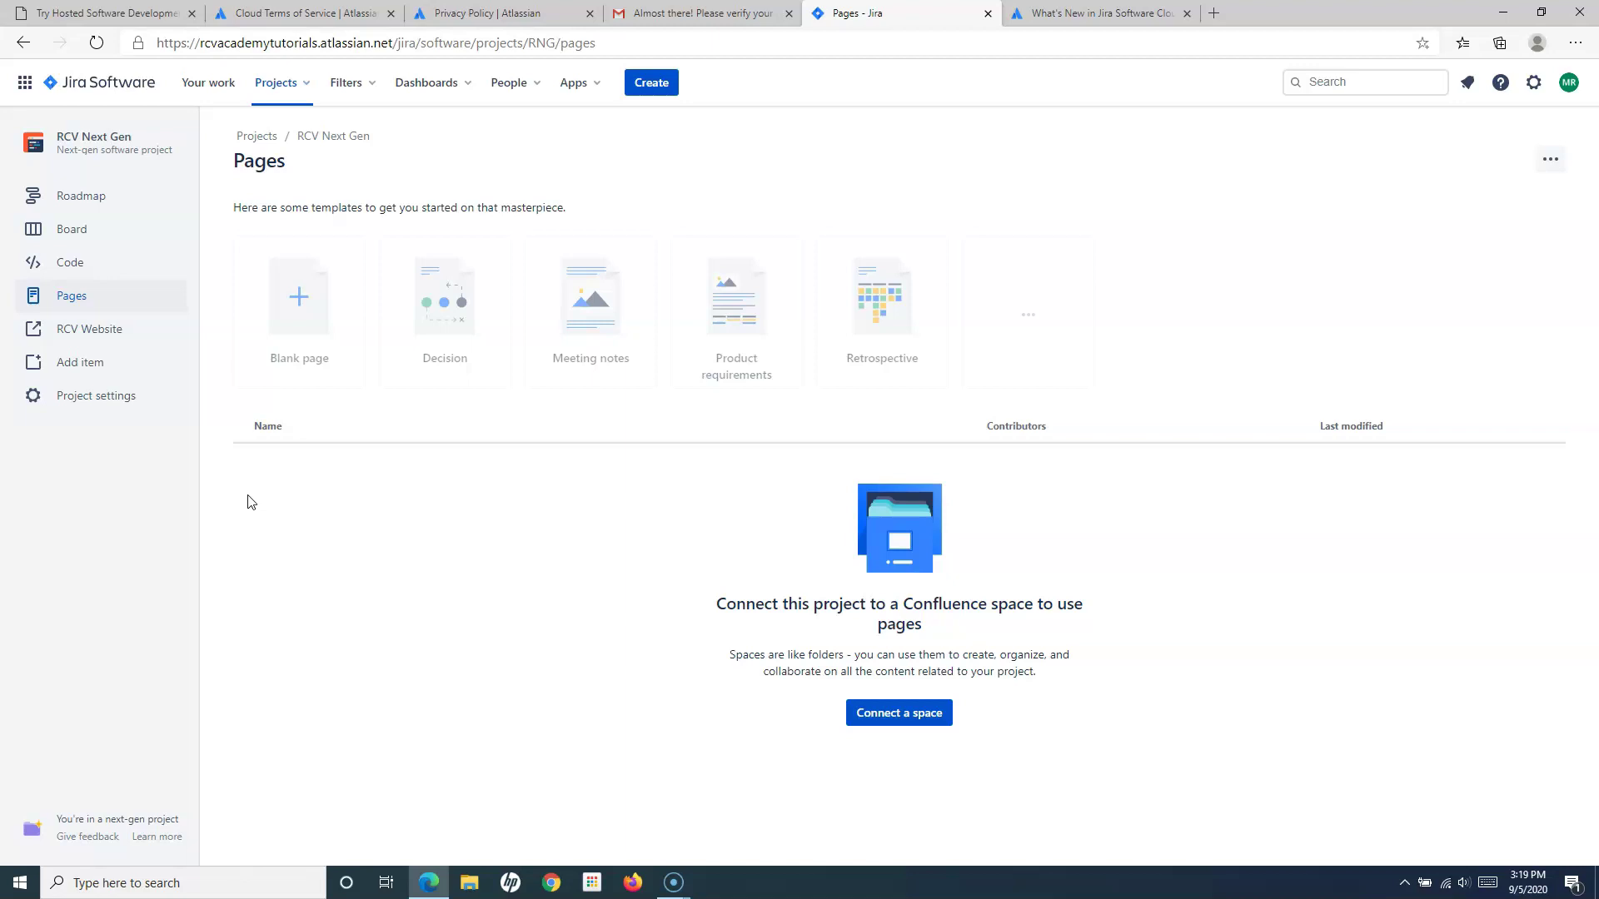
Open the project settings and review the project's details and the available settings sections
click(100, 398)
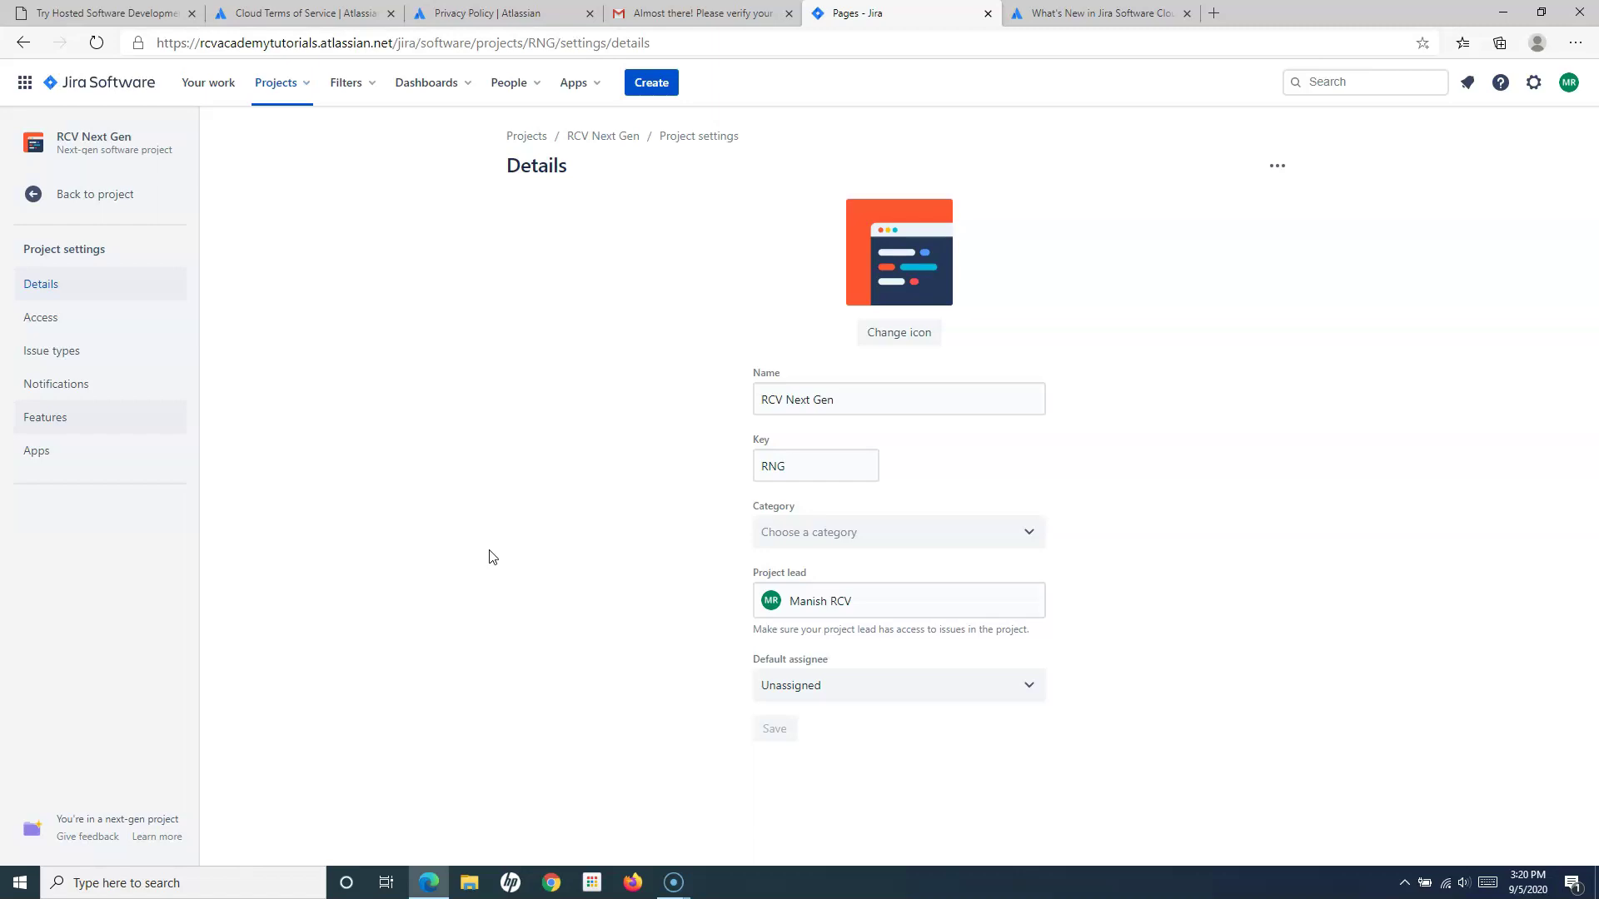
click(418, 598)
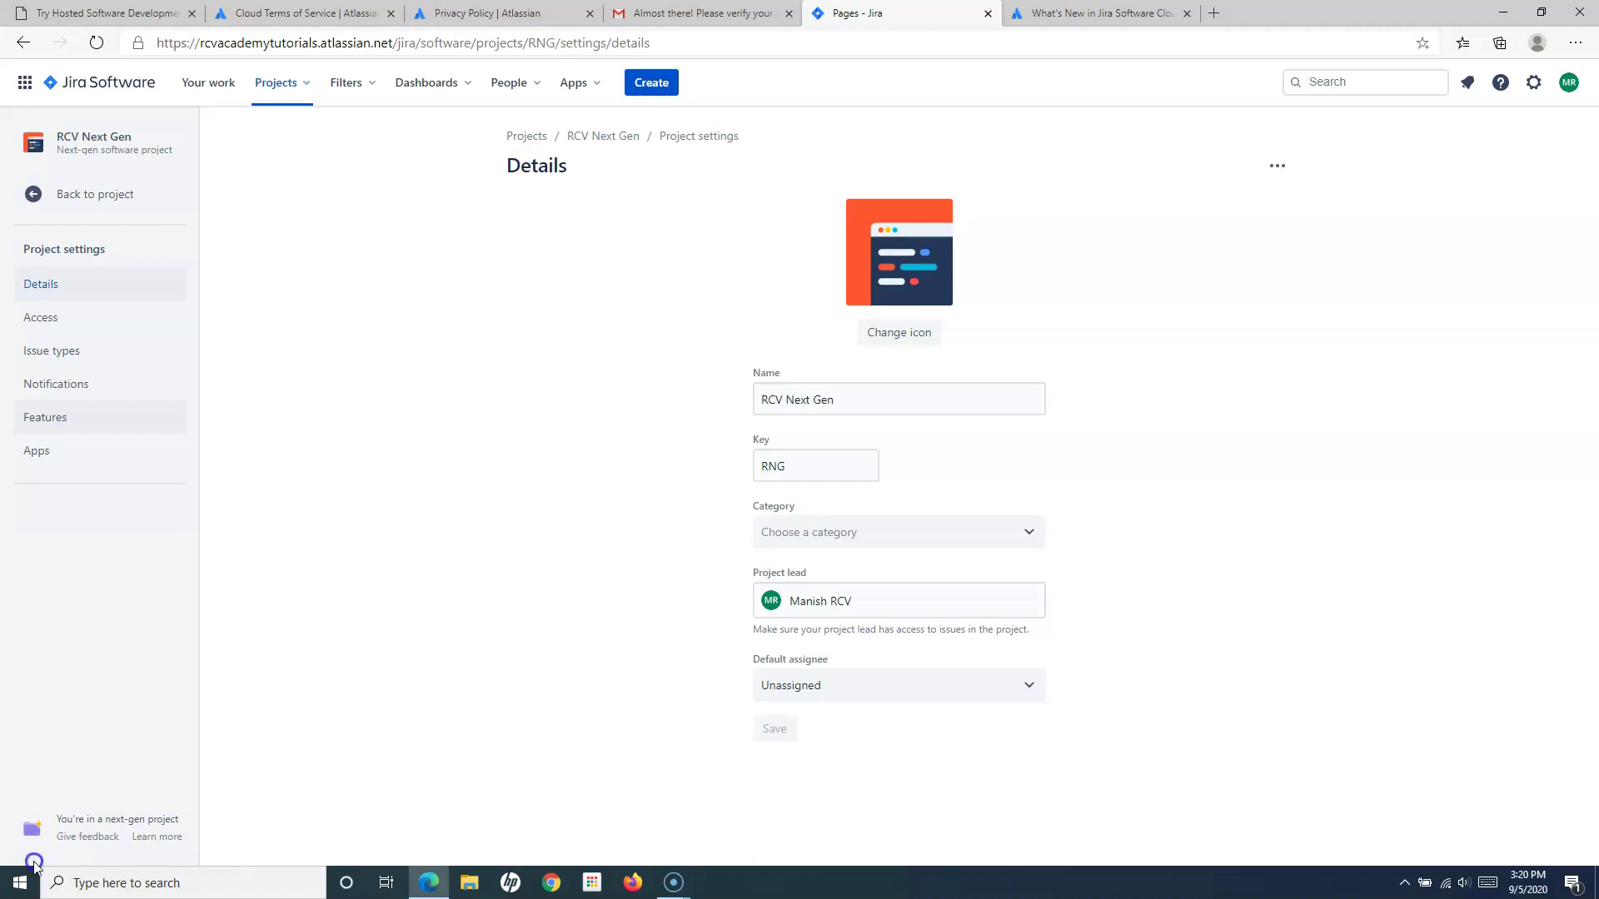